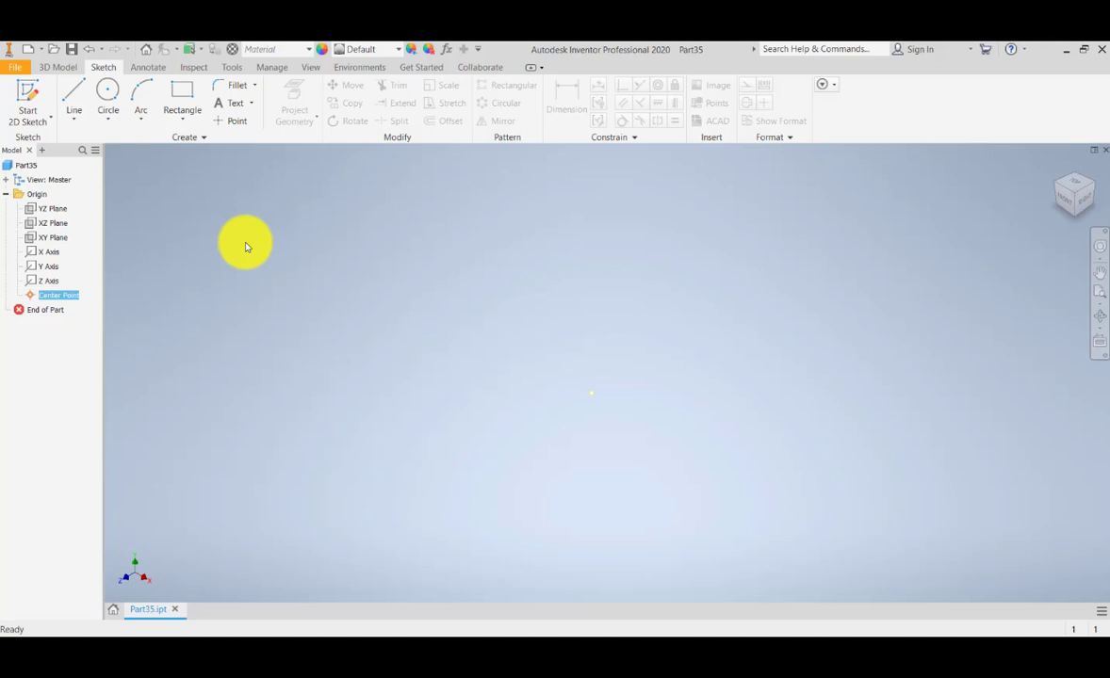
Make the XZ Plane visible in the view.
{"action": "left_click", "coordinate": [42, 226]}
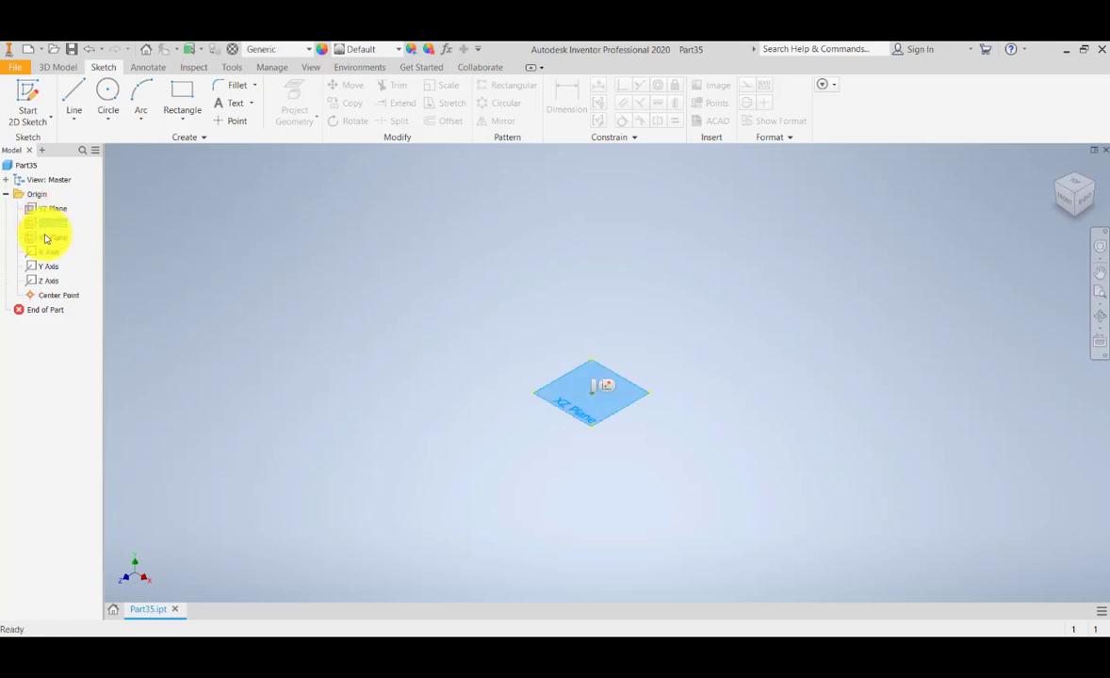
{"action": "right_click", "coordinate": [49, 223]}
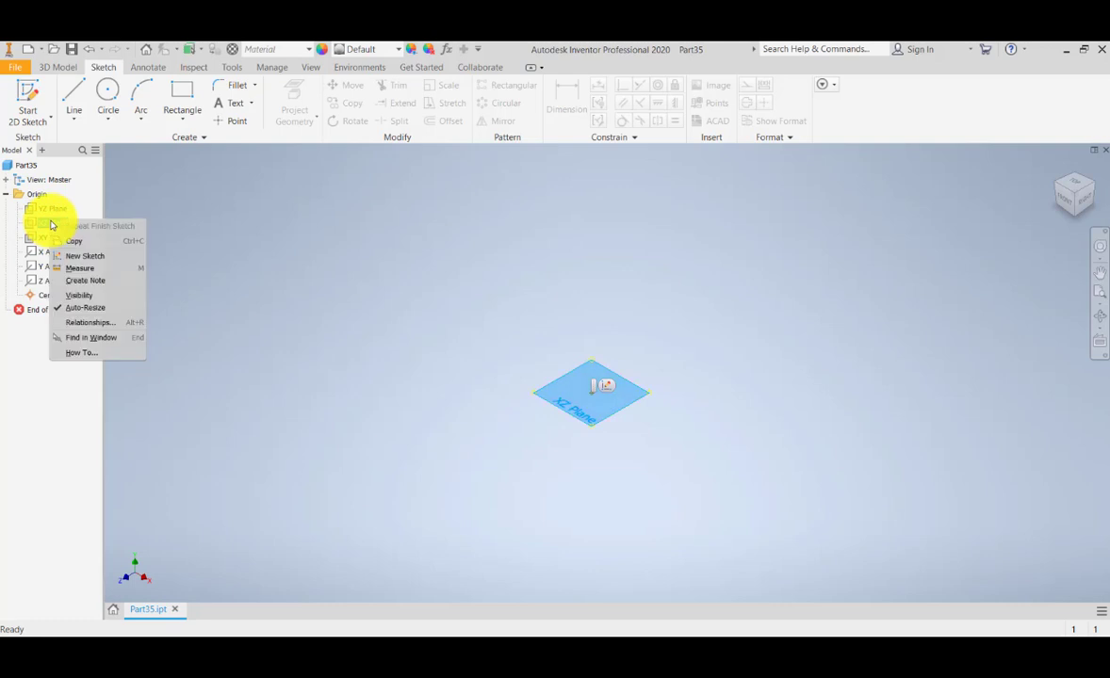
{"action": "left_click", "coordinate": [59, 299]}
Start Sketch23 on the XZ Plane and centre the sketch plane in view.
{"action": "left_click", "coordinate": [32, 104]}
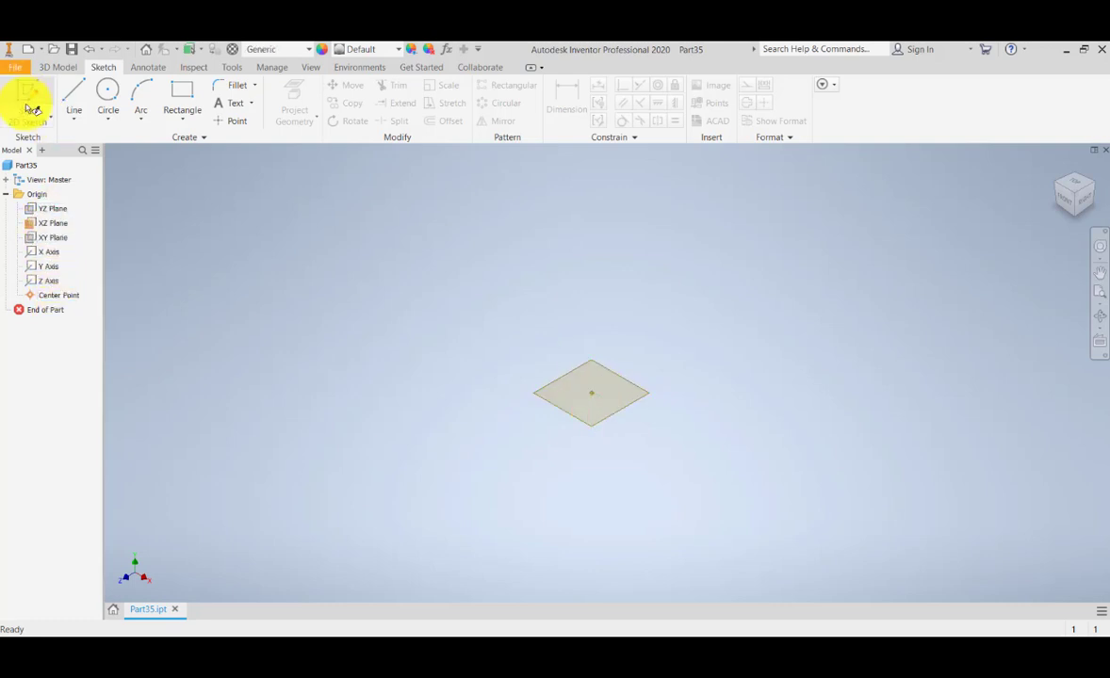
{"action": "left_click", "coordinate": [54, 226]}
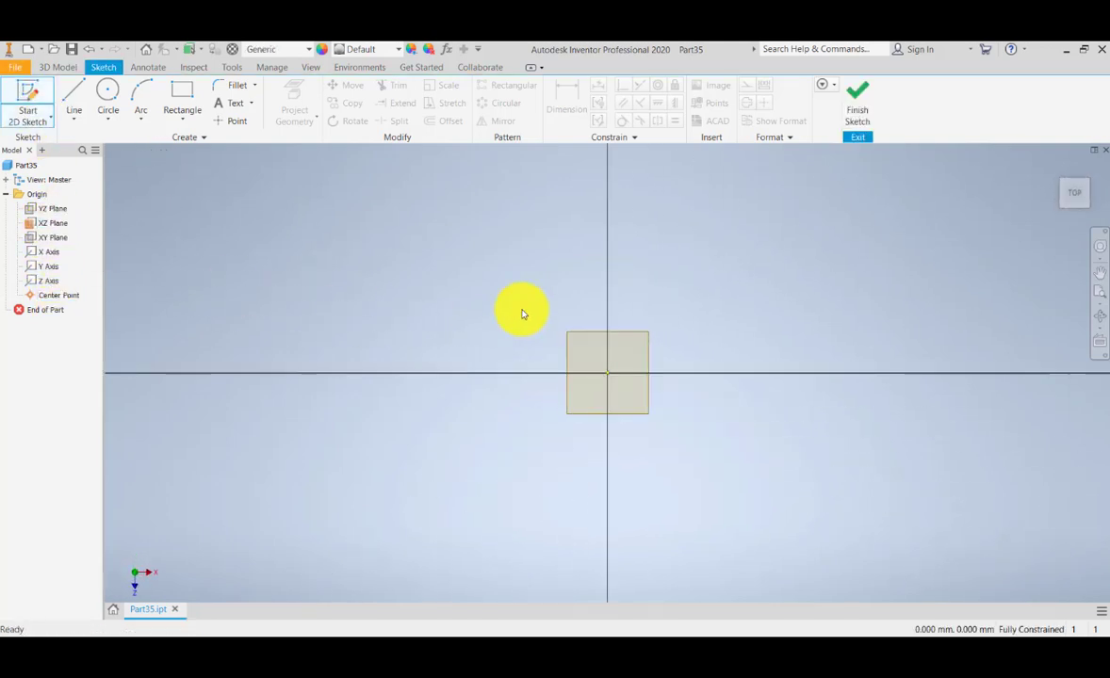
{"action": "scroll", "coordinate": [549, 401], "scroll_direction": "up", "scroll_amount": 2}
{"action": "scroll", "coordinate": [549, 399], "scroll_direction": "down", "scroll_amount": 7}
{"action": "middle_click_drag", "start_coordinate": [583, 332], "coordinate": [488, 347]}
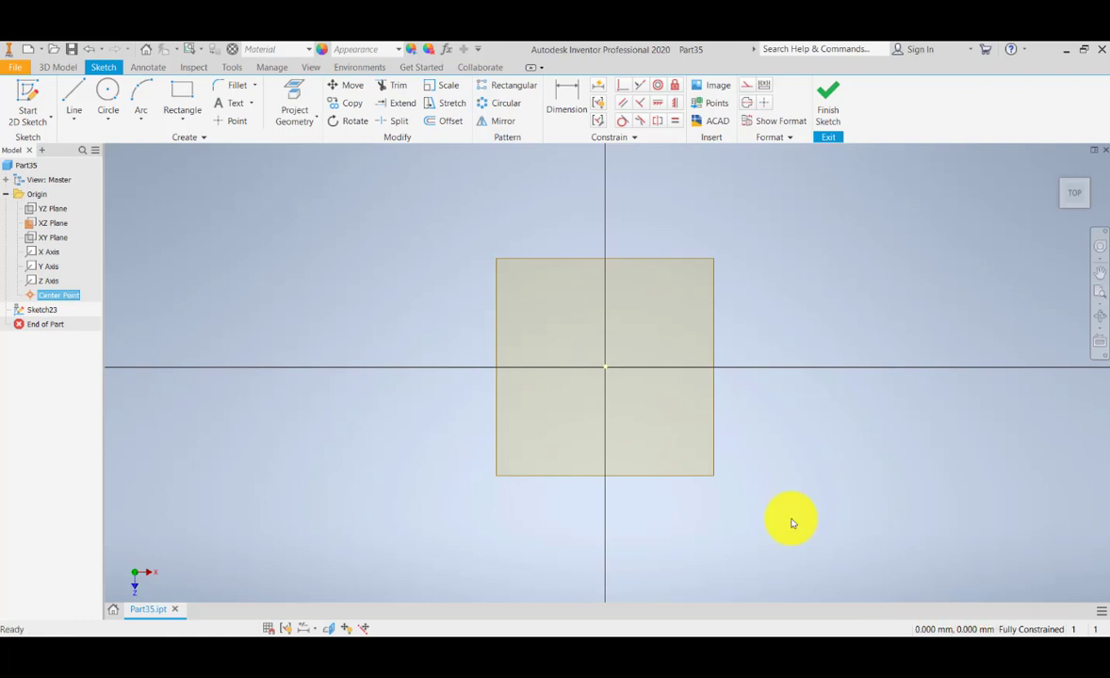
{"action": "middle_click_drag", "start_coordinate": [586, 349], "coordinate": [582, 361]}
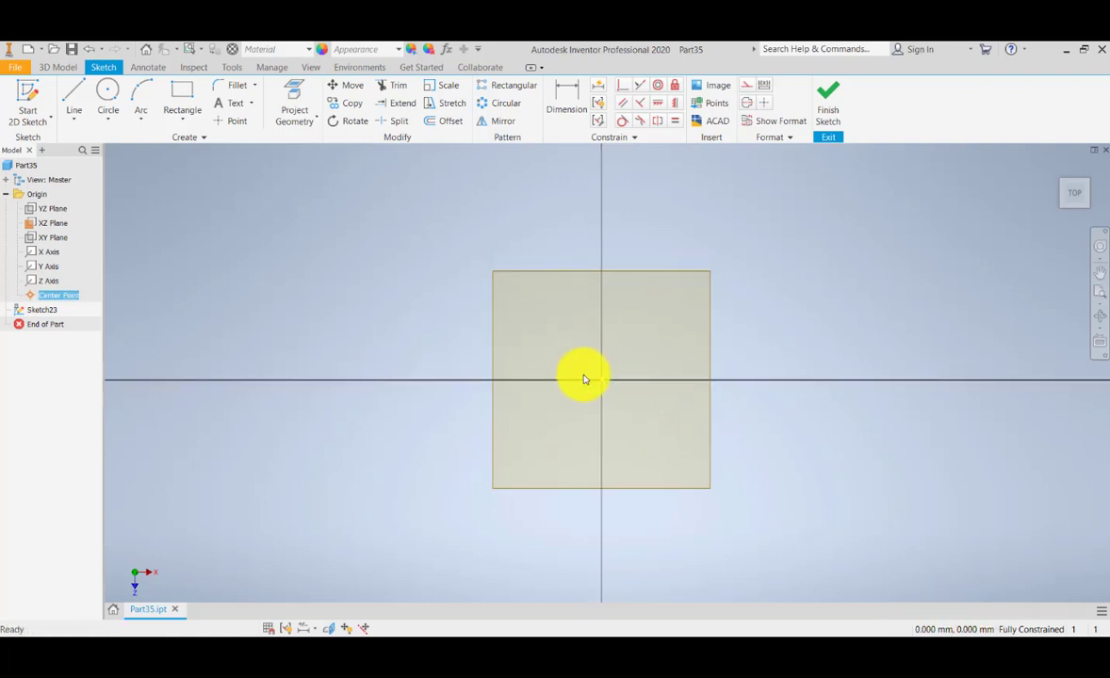
{"action": "left_click", "coordinate": [107, 95]}
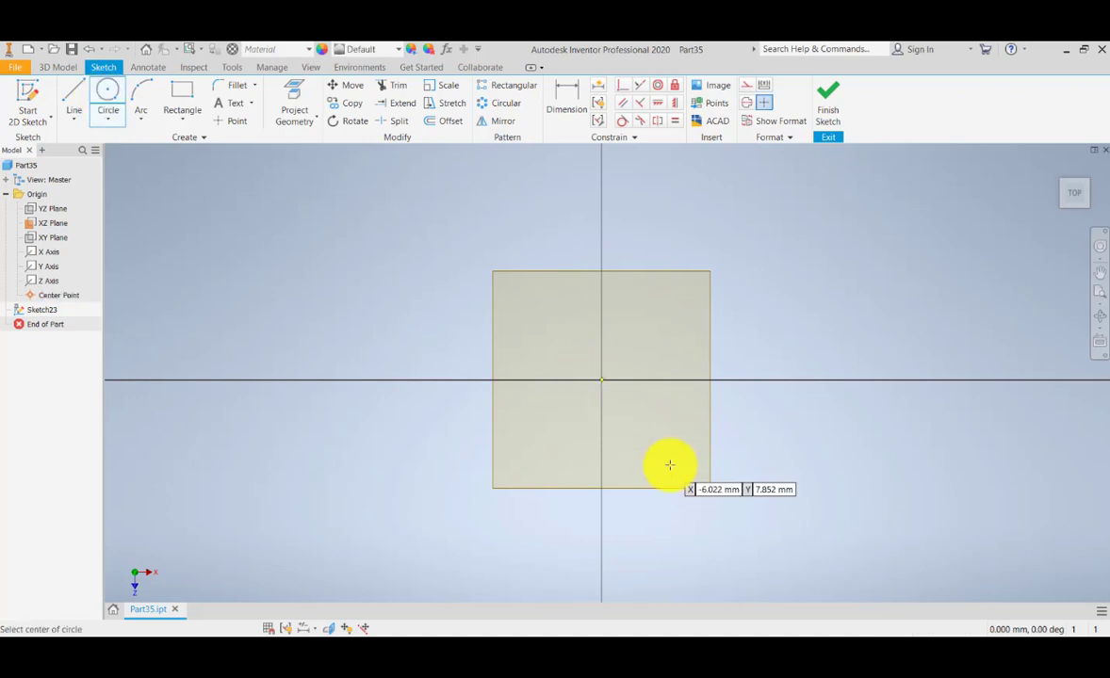
Draw a circle centred on the sketch origin.
{"action": "left_click", "coordinate": [601, 379]}
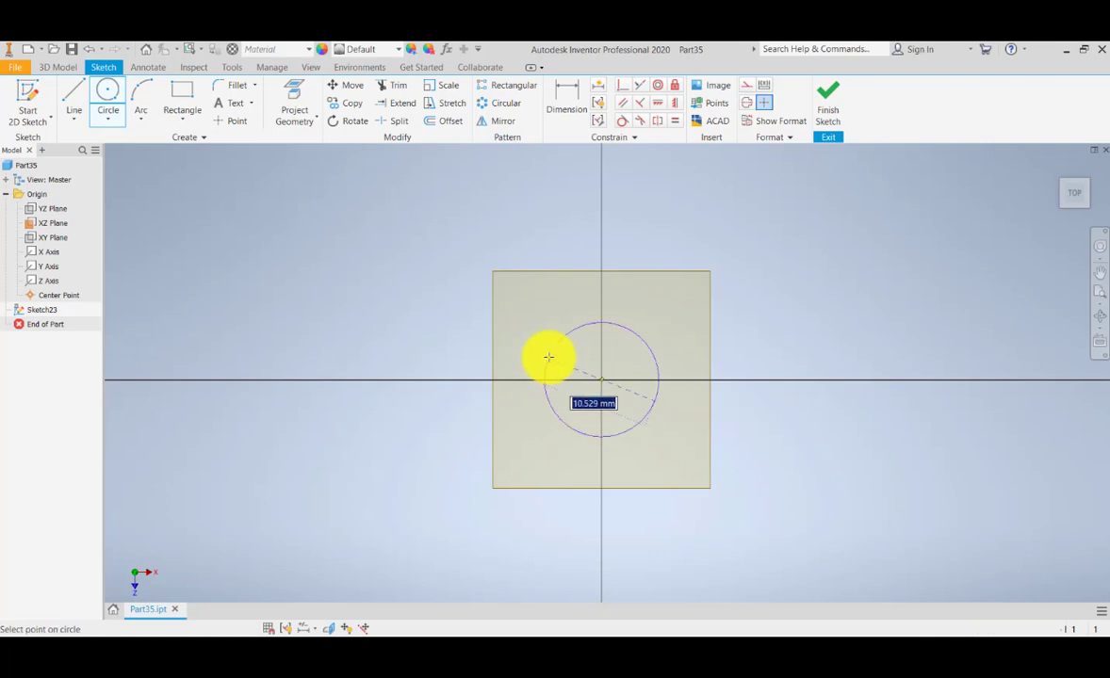
{"action": "left_click", "coordinate": [471, 301]}
{"action": "middle_click_drag", "start_coordinate": [499, 293], "coordinate": [498, 317]}
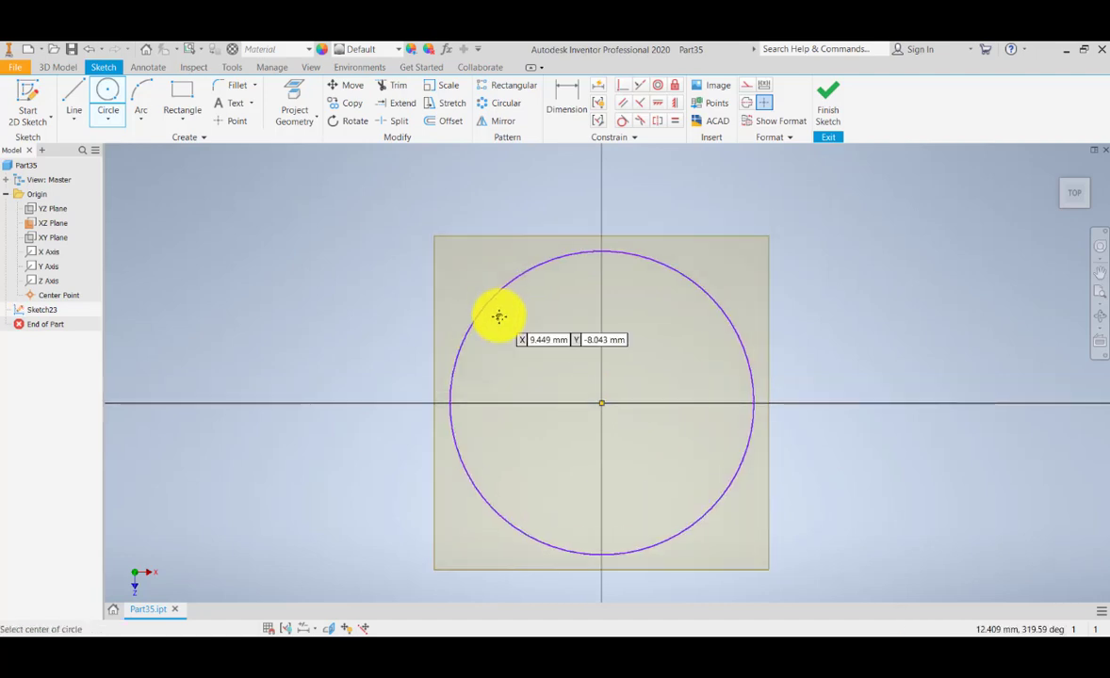
{"action": "middle_click_drag", "start_coordinate": [548, 345], "coordinate": [546, 307]}
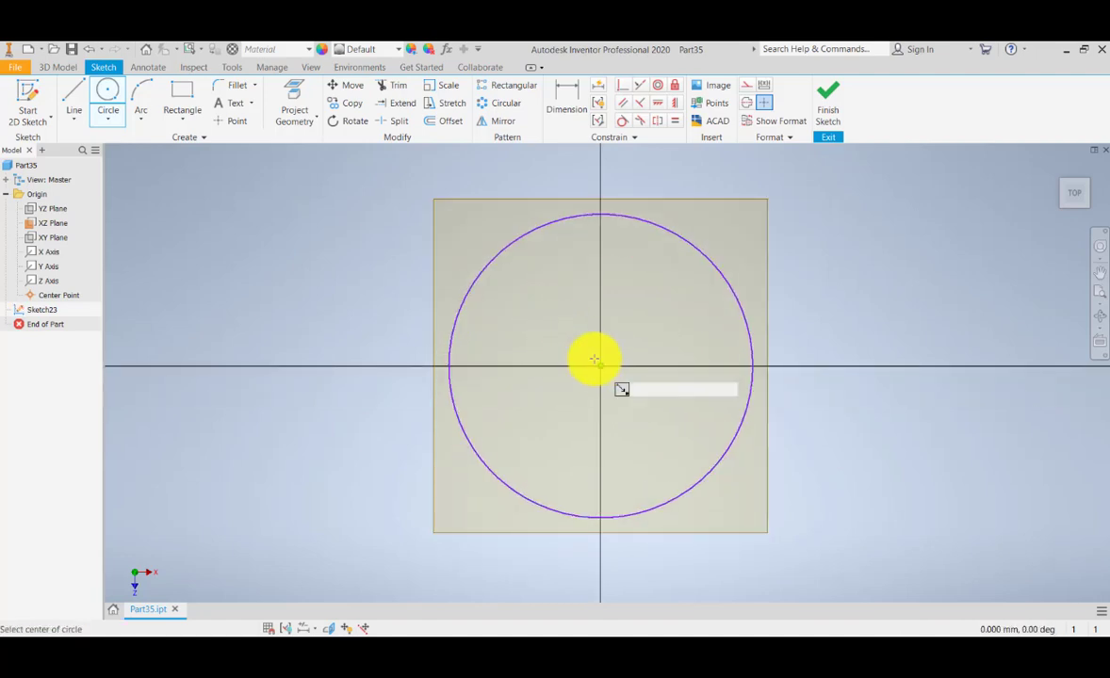
{"action": "middle_click_drag", "start_coordinate": [594, 362], "coordinate": [583, 378]}
Dimension the circle to a 100 mm diameter.
{"action": "left_click", "coordinate": [566, 94]}
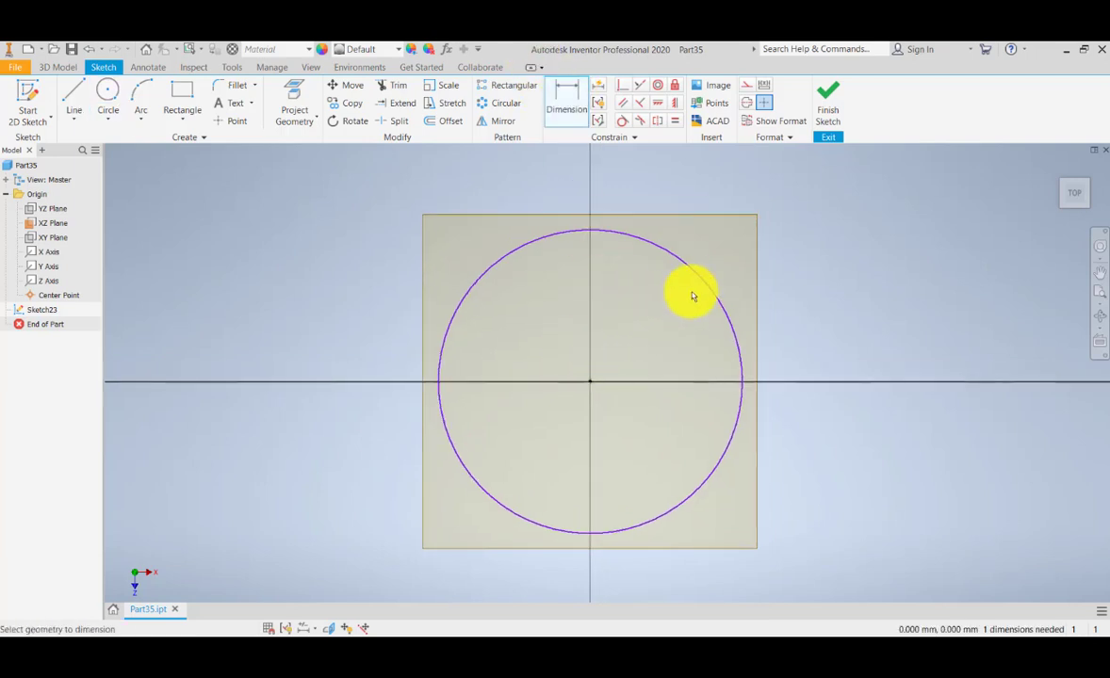
{"action": "left_click", "coordinate": [701, 278]}
{"action": "left_click", "coordinate": [846, 264]}
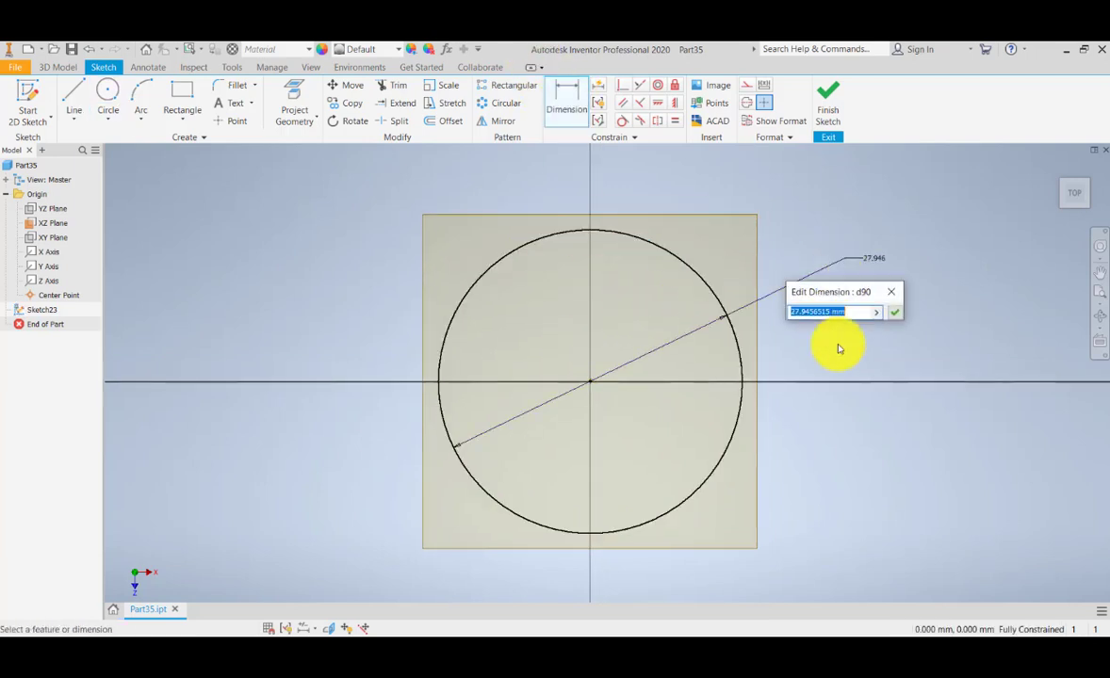
{"action": "type", "text": "100"}
{"action": "key", "text": "Return"}
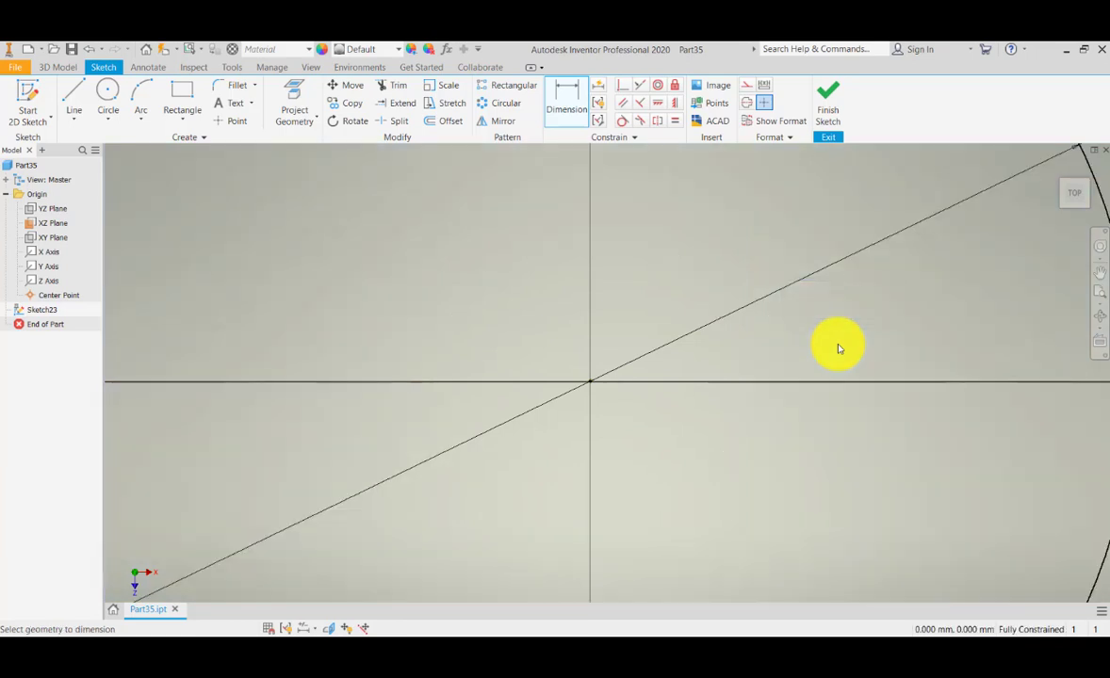
{"action": "left_click", "coordinate": [1100, 294]}
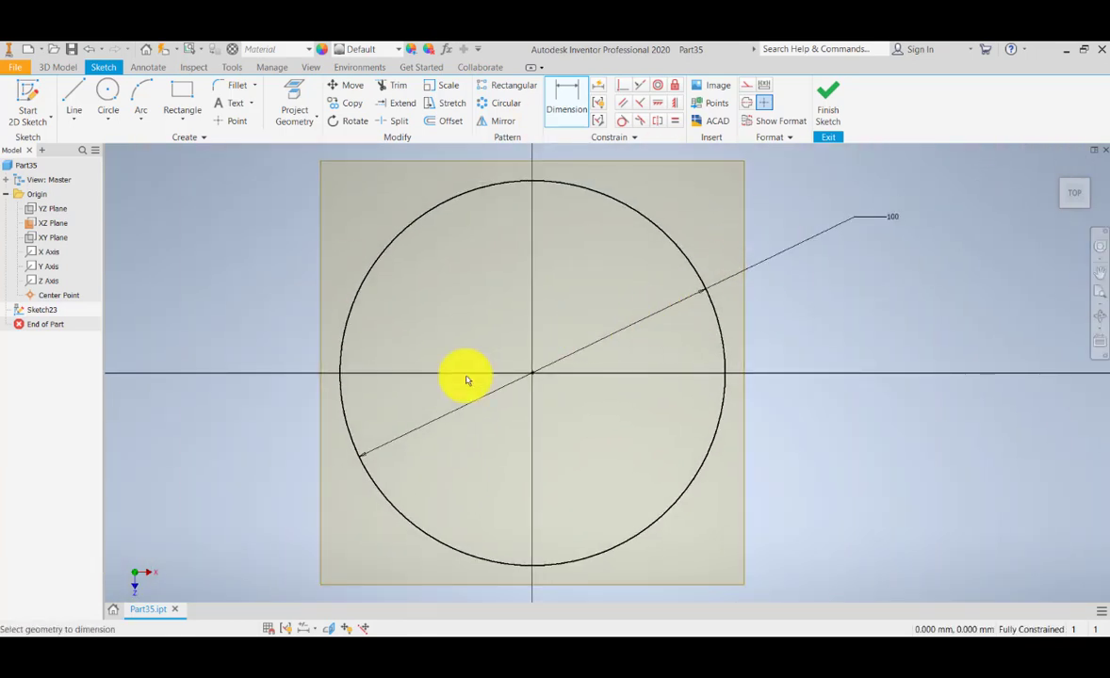
{"action": "middle_click_drag", "start_coordinate": [781, 274], "coordinate": [809, 271]}
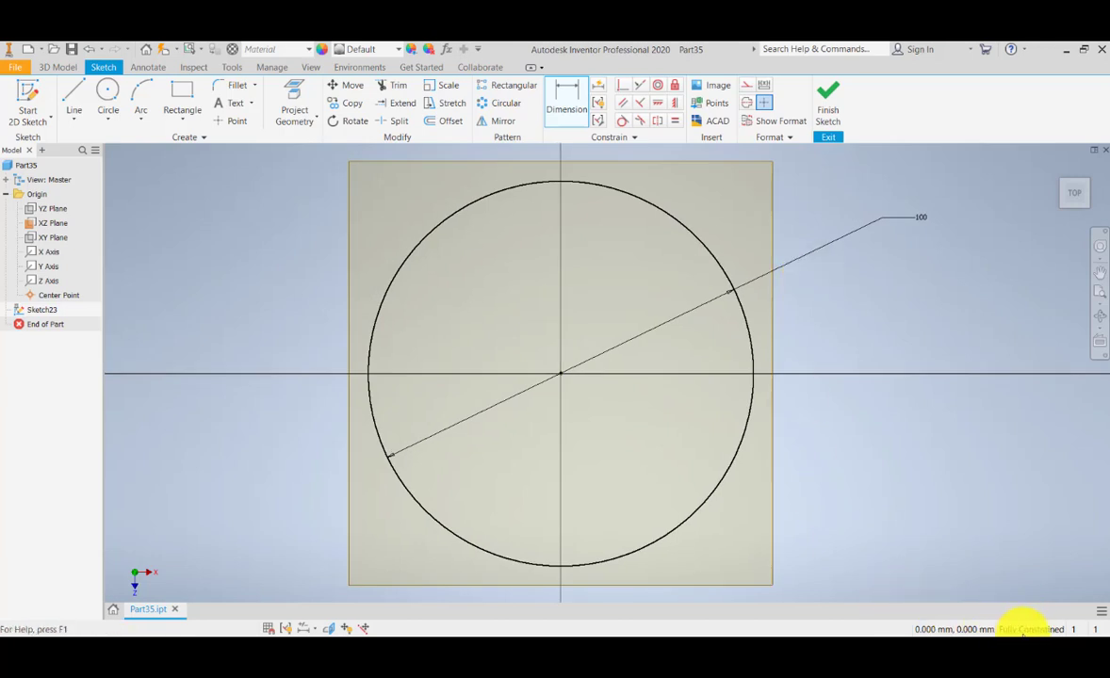
{"action": "middle_click_drag", "start_coordinate": [601, 219], "coordinate": [640, 221]}
{"action": "middle_click_drag", "start_coordinate": [617, 294], "coordinate": [636, 296]}
{"action": "scroll", "coordinate": [636, 339], "scroll_direction": "up", "scroll_amount": 1}
{"action": "key", "text": "Escape"}
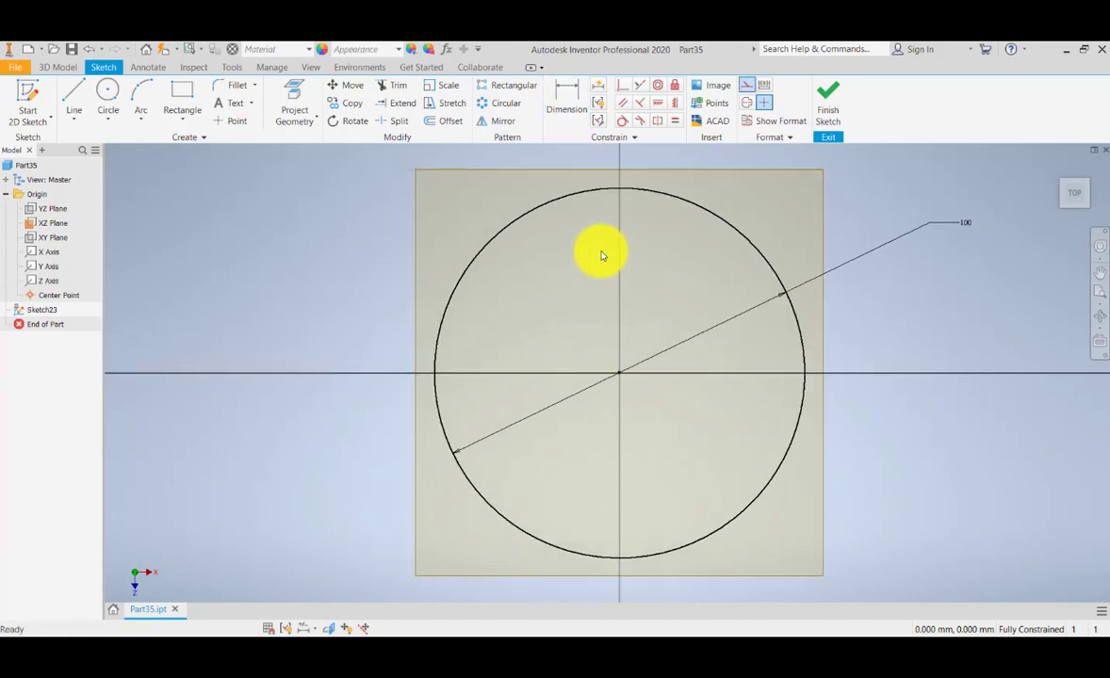
Draw a construction line from the circle's top quadrant down to its centre.
{"action": "left_click", "coordinate": [75, 96]}
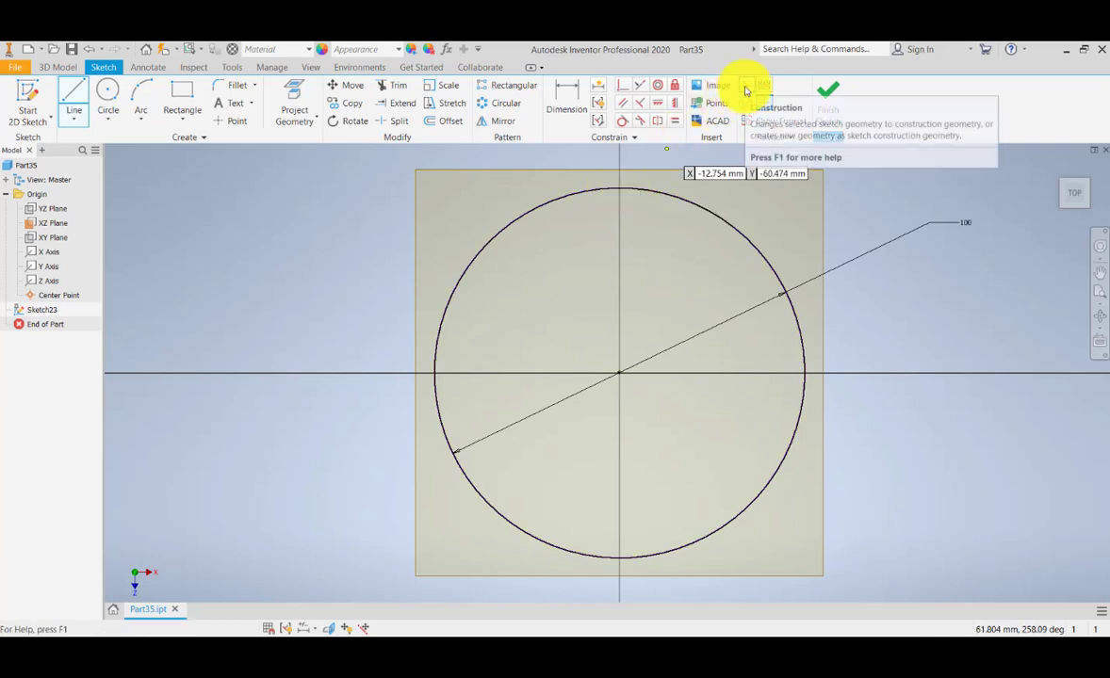
{"action": "left_click", "coordinate": [746, 87]}
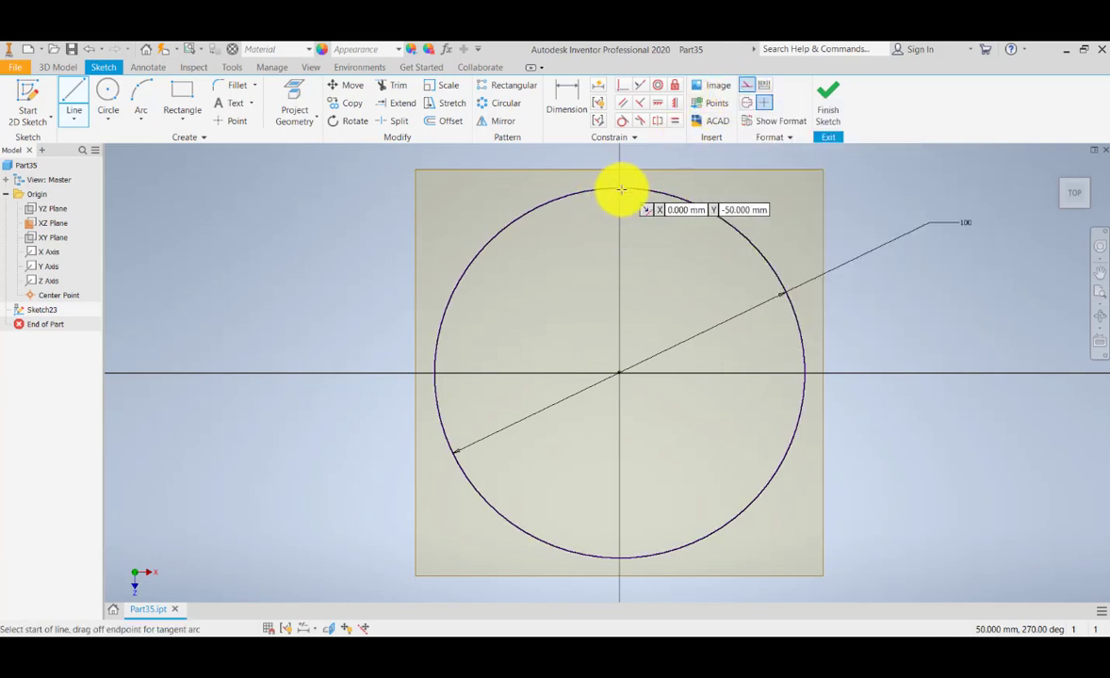
{"action": "left_click", "coordinate": [619, 190]}
{"action": "left_click", "coordinate": [619, 374]}
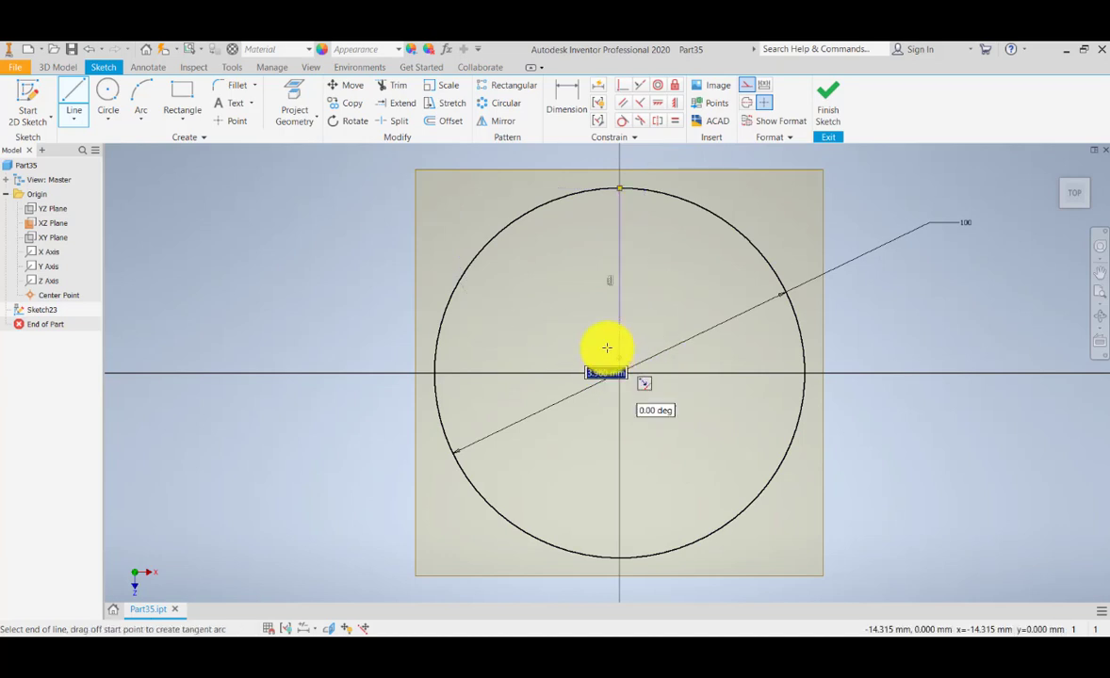
{"action": "scroll", "coordinate": [607, 346], "scroll_direction": "up", "scroll_amount": 2}
{"action": "middle_click_drag", "start_coordinate": [580, 369], "coordinate": [518, 453]}
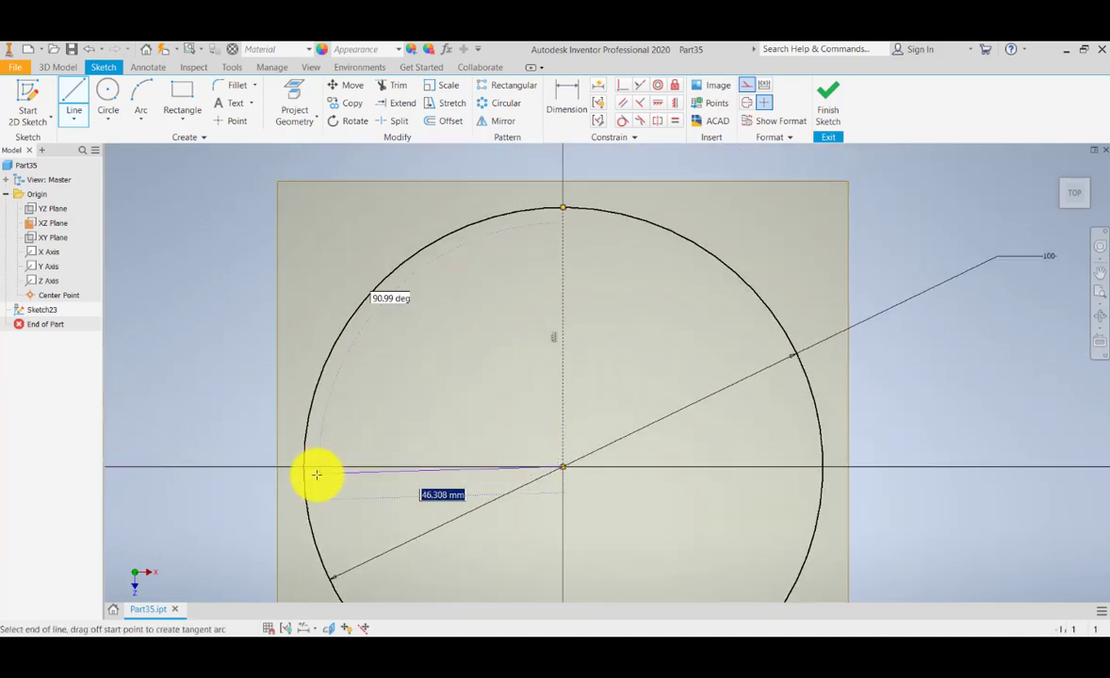
{"action": "key", "text": "Escape"}
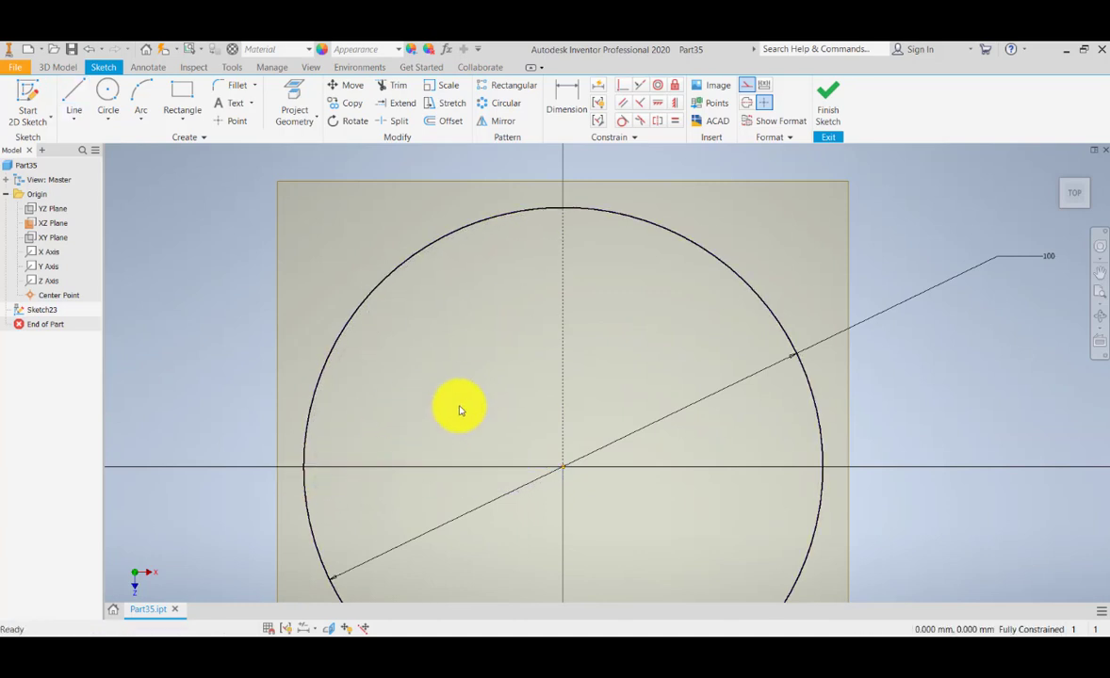
{"action": "middle_click_drag", "start_coordinate": [458, 404], "coordinate": [540, 355]}
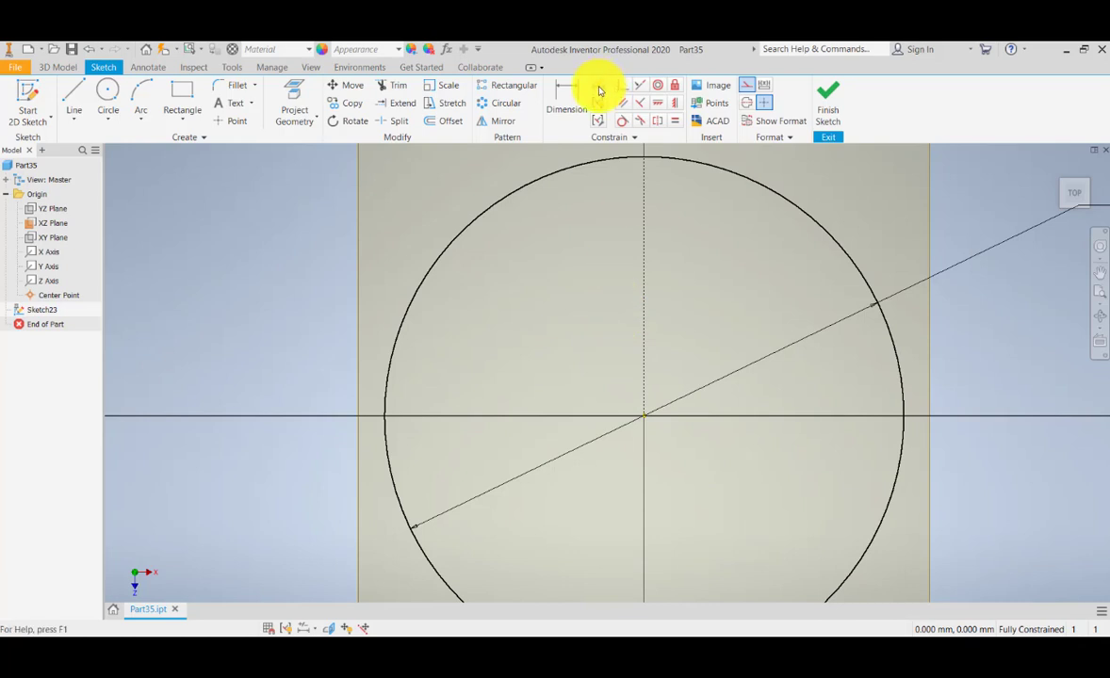
Draw a construction line from the circle's left edge to its centre.
{"action": "left_click", "coordinate": [70, 94]}
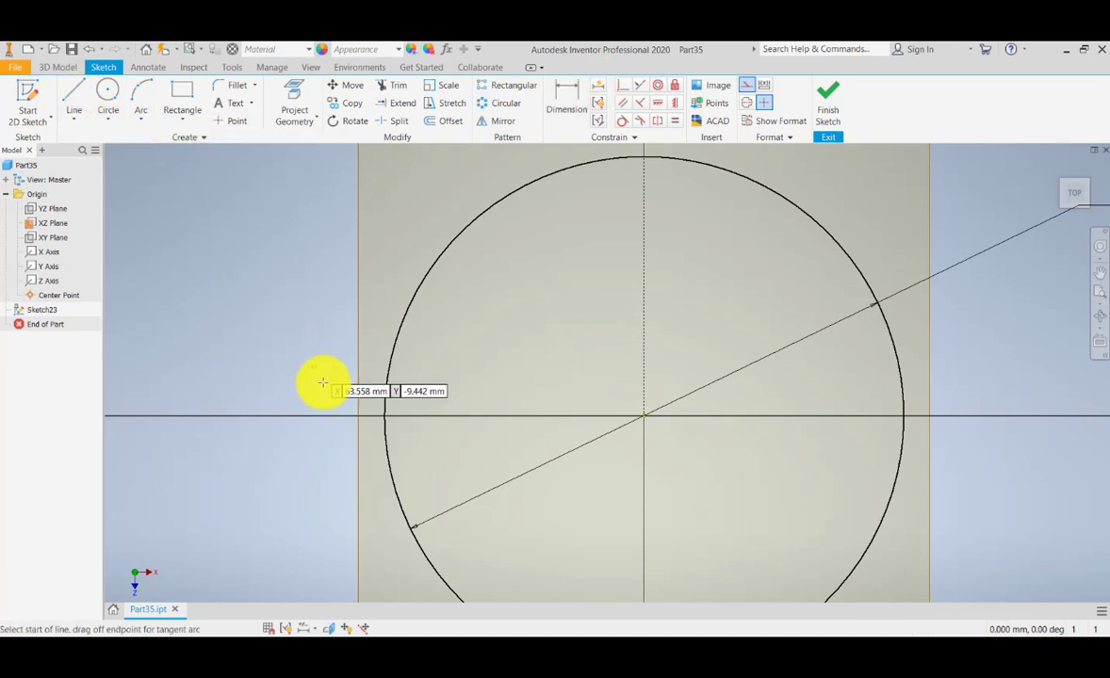
{"action": "left_click", "coordinate": [381, 412]}
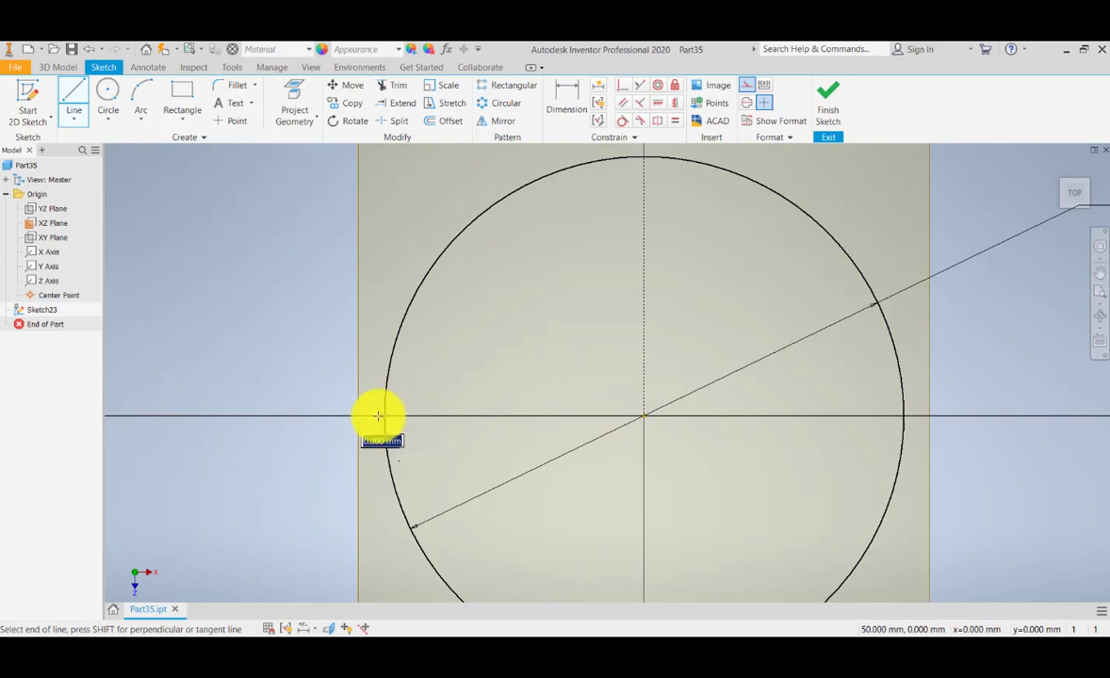
{"action": "double_click", "coordinate": [644, 415]}
{"action": "middle_click_drag", "start_coordinate": [490, 346], "coordinate": [520, 351]}
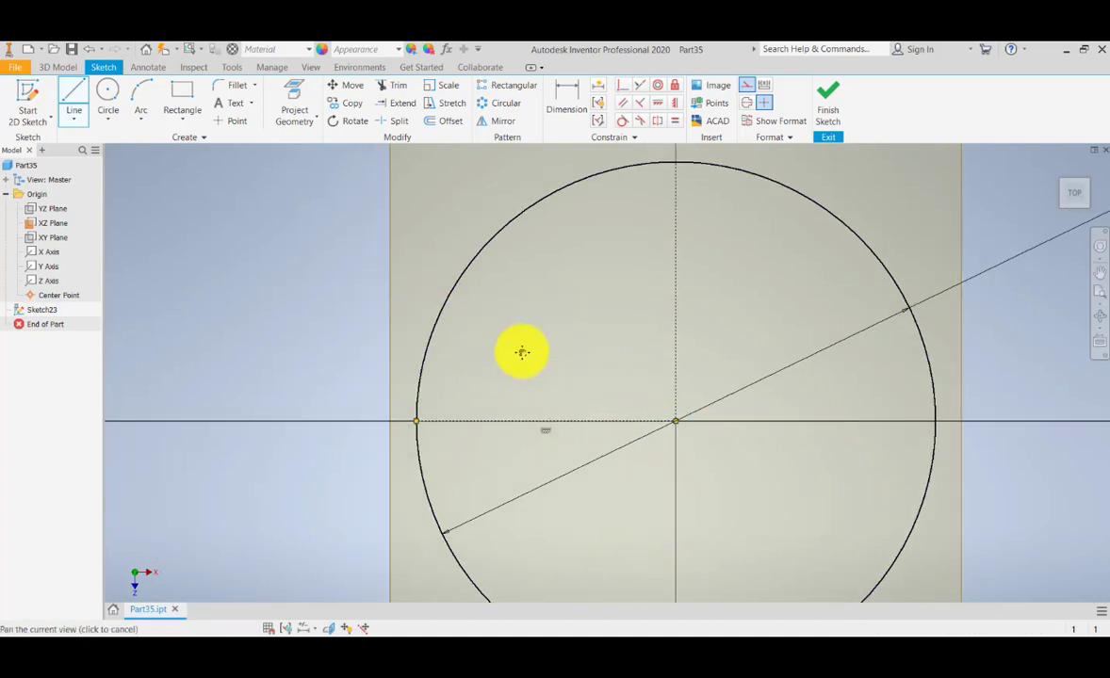
{"action": "key", "text": "Escape"}
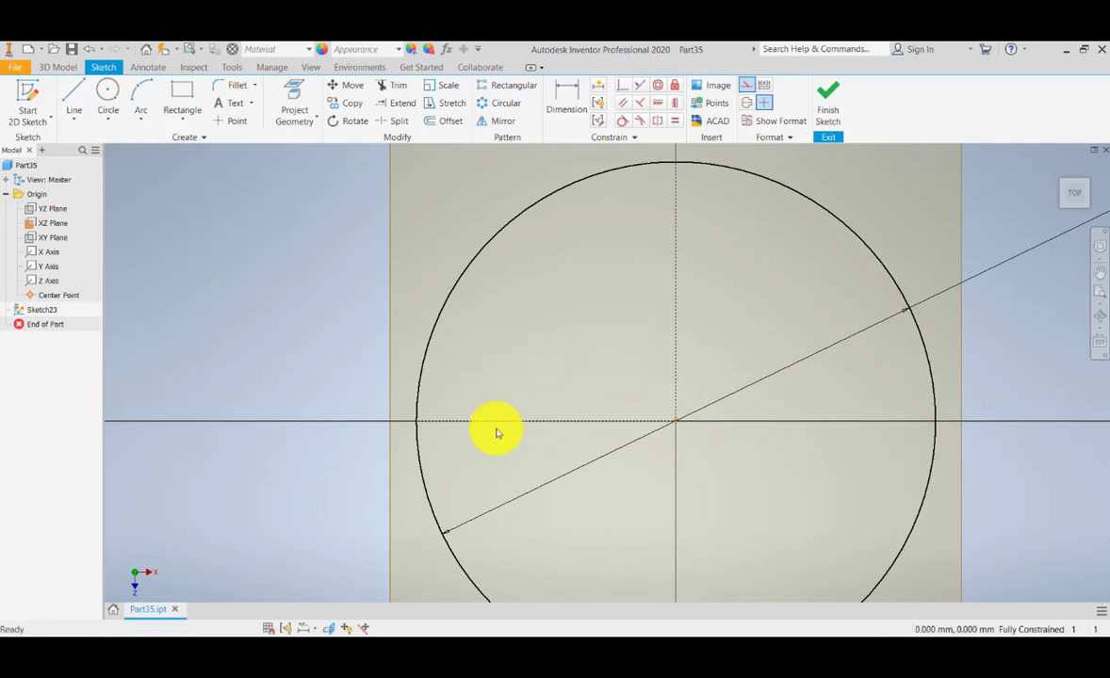
{"action": "middle_click_drag", "start_coordinate": [544, 354], "coordinate": [551, 382]}
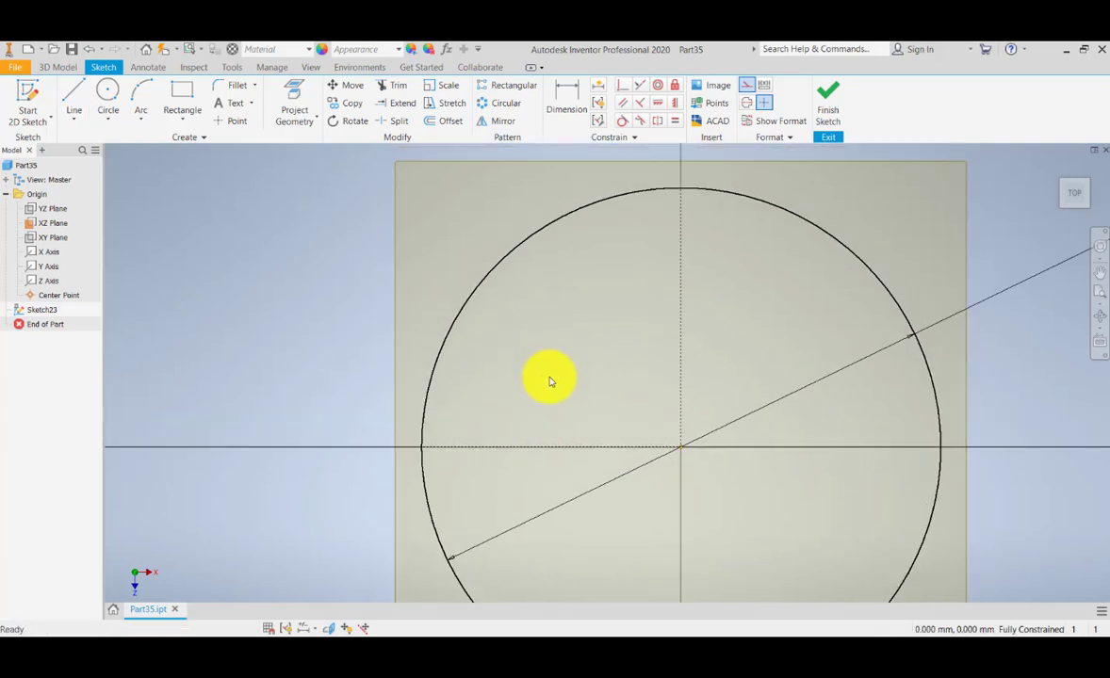
Draw a radial line from the centre to the circle's upper-left arc.
{"action": "left_click", "coordinate": [74, 94]}
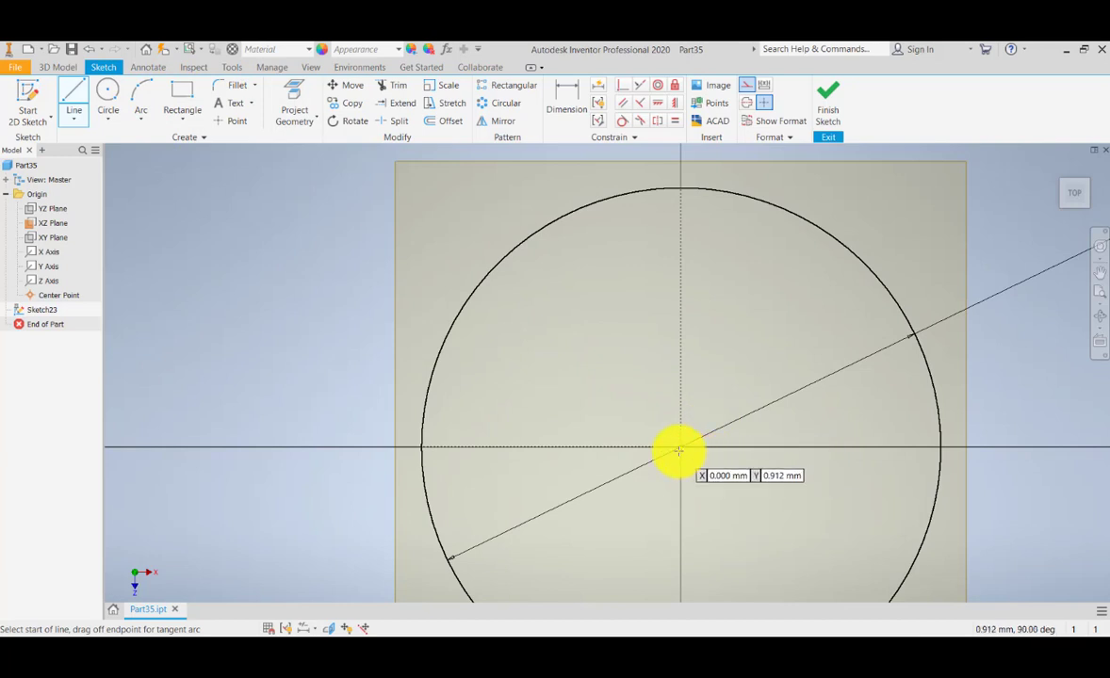
{"action": "left_click", "coordinate": [679, 448]}
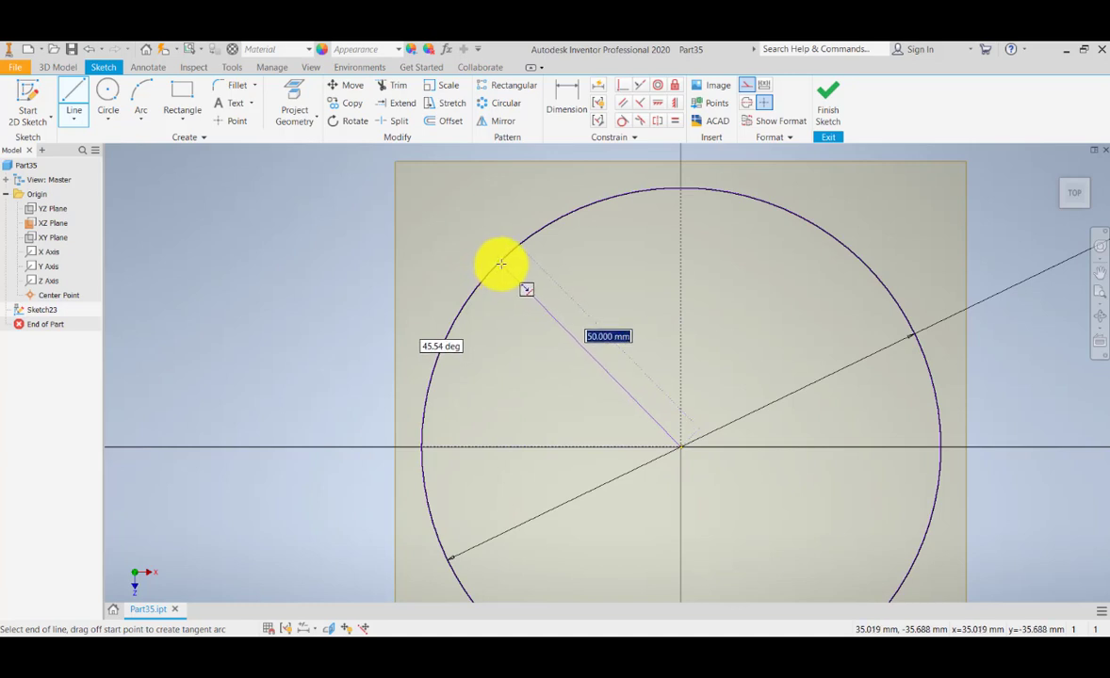
{"action": "left_click", "coordinate": [501, 264]}
{"action": "middle_click_drag", "start_coordinate": [493, 332], "coordinate": [529, 328]}
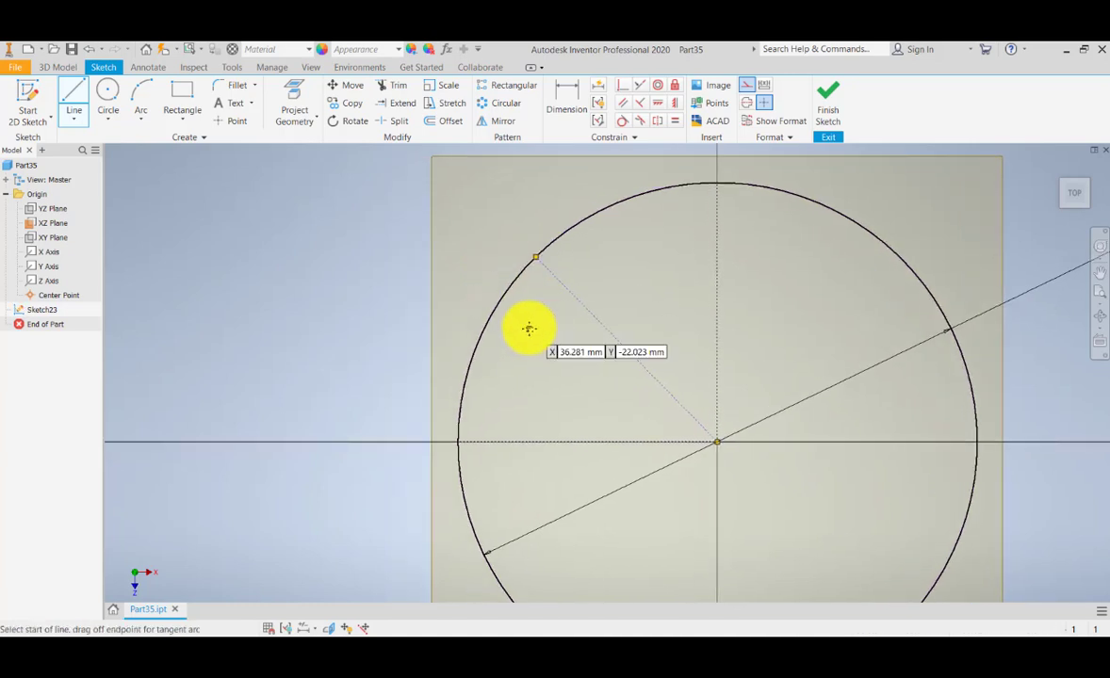
{"action": "key", "text": "Escape"}
{"action": "scroll", "coordinate": [545, 358], "scroll_direction": "down", "scroll_amount": 2}
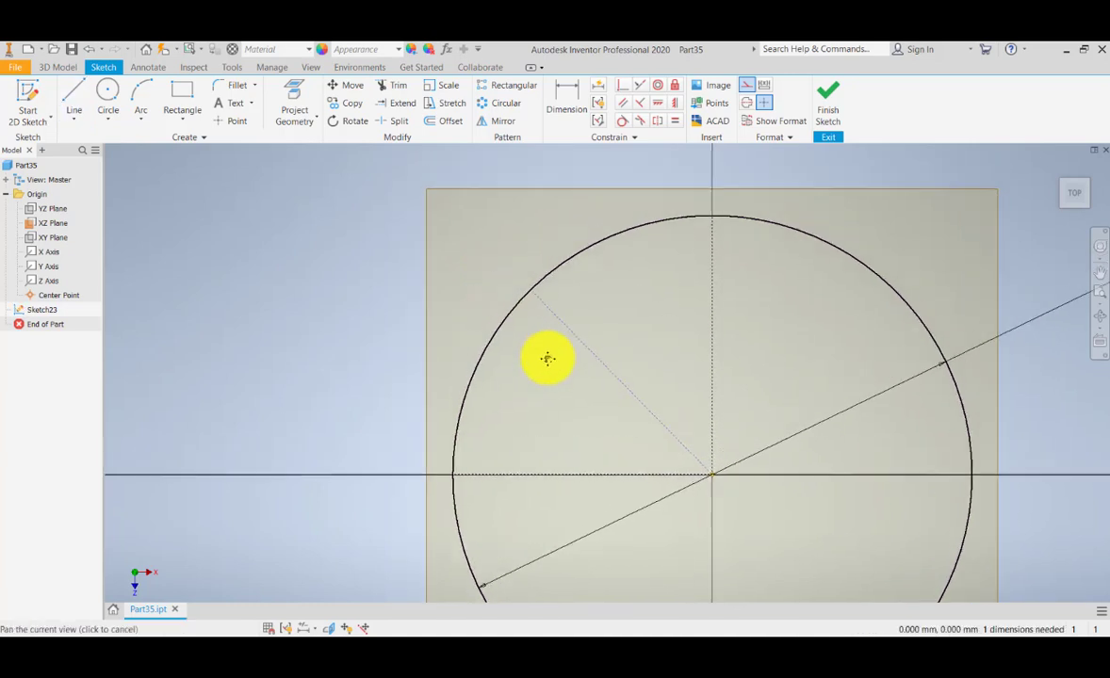
{"action": "scroll", "coordinate": [550, 361], "scroll_direction": "up", "scroll_amount": 3}
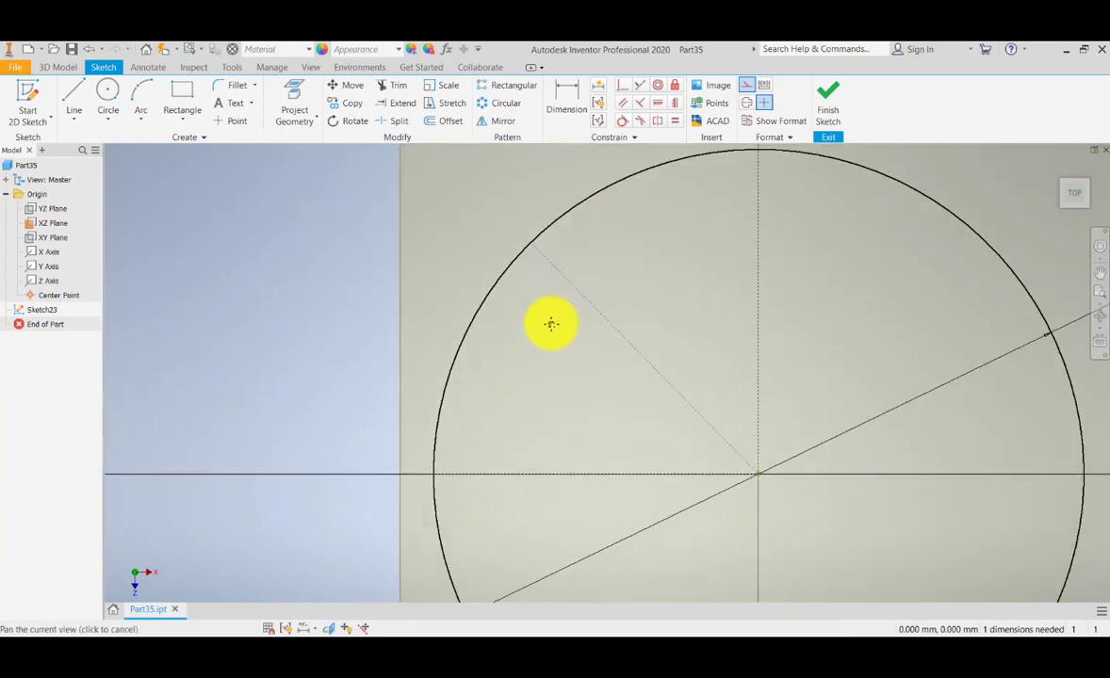
Dimension the radial line at 45° from the horizontal axis.
{"action": "left_click", "coordinate": [566, 94]}
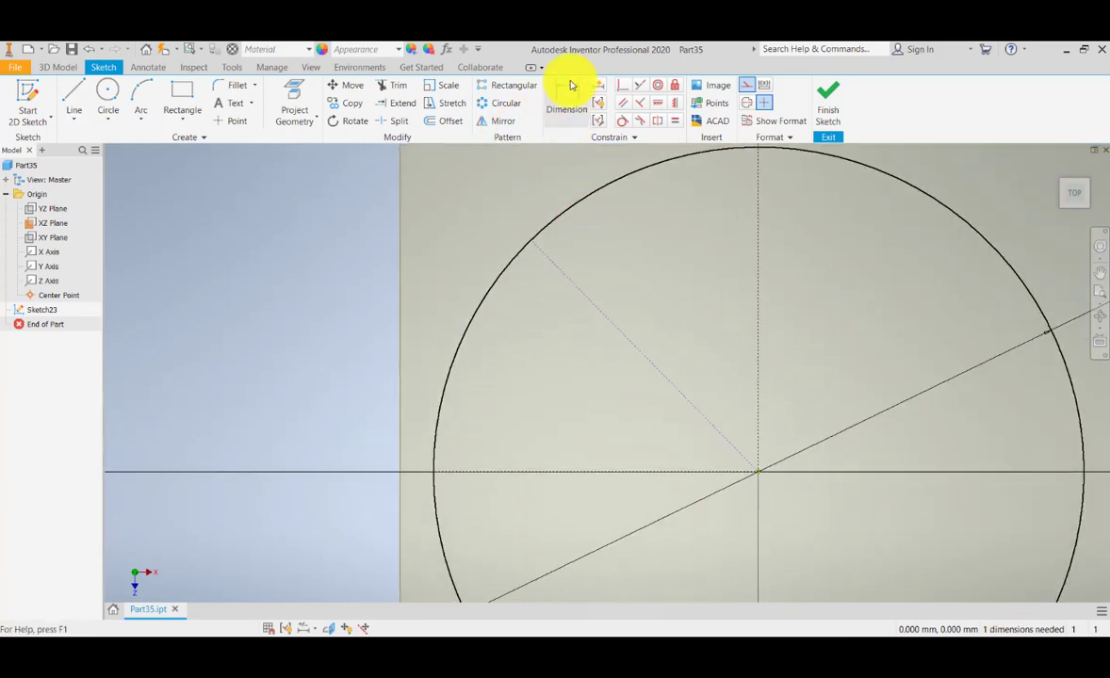
{"action": "left_click", "coordinate": [584, 303]}
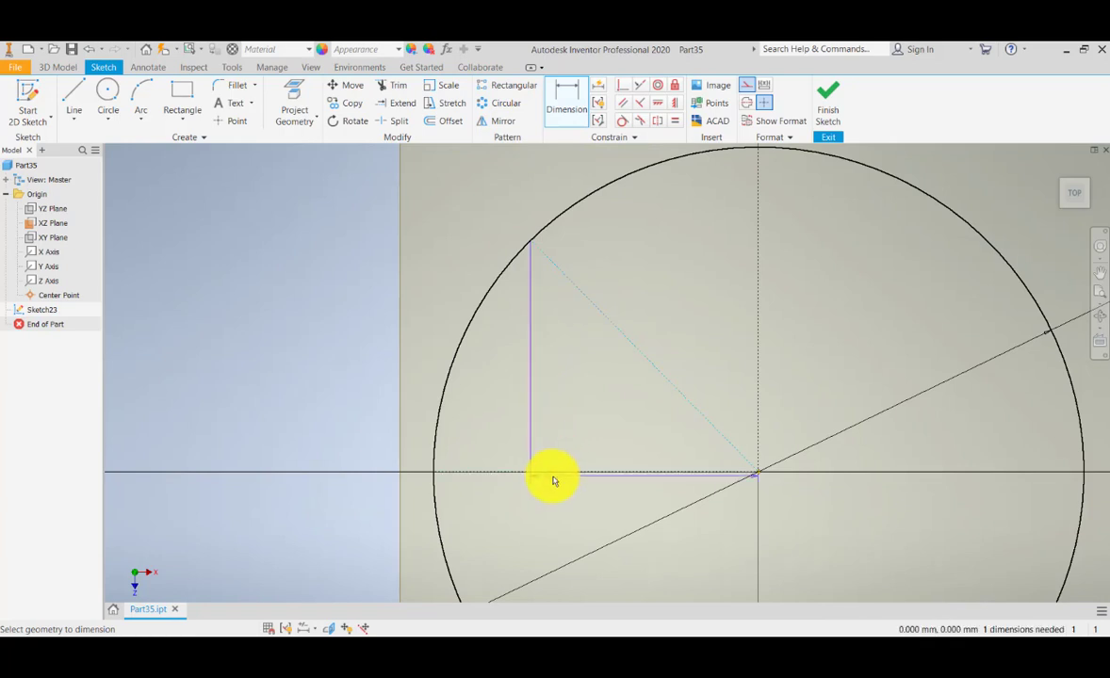
{"action": "left_click", "coordinate": [556, 471]}
{"action": "left_click", "coordinate": [561, 403]}
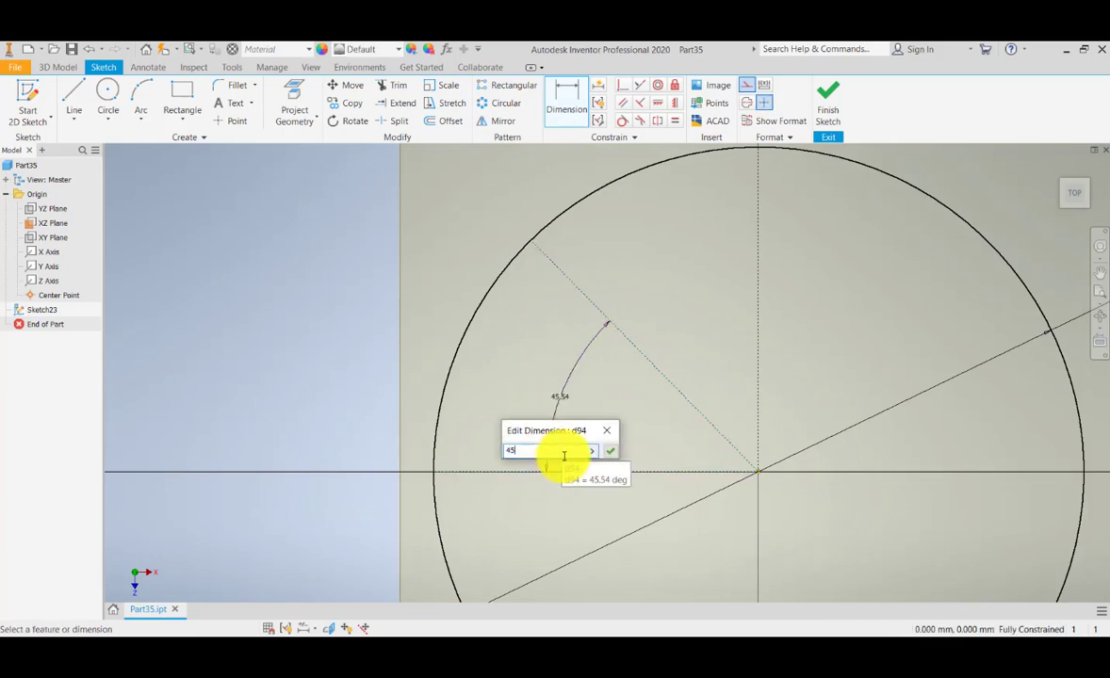
{"action": "type", "text": "45"}
{"action": "key", "text": "Return"}
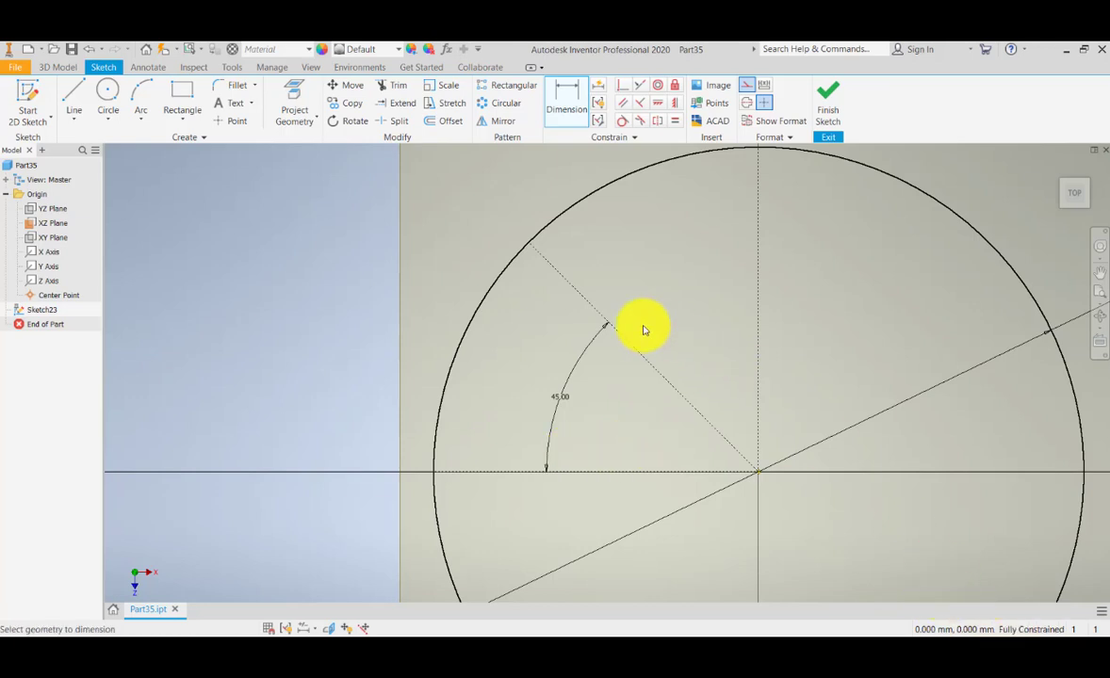
{"action": "mouse_move", "coordinate": [641, 330]}
{"action": "middle_mouse_down"}
{"action": "mouse_move", "coordinate": [708, 319]}
{"action": "mouse_move", "coordinate": [635, 356]}
{"action": "mouse_move", "coordinate": [669, 347]}
{"action": "middle_mouse_up"}
Draw a second radial line from the centre to the circle.
{"action": "left_click", "coordinate": [83, 97]}
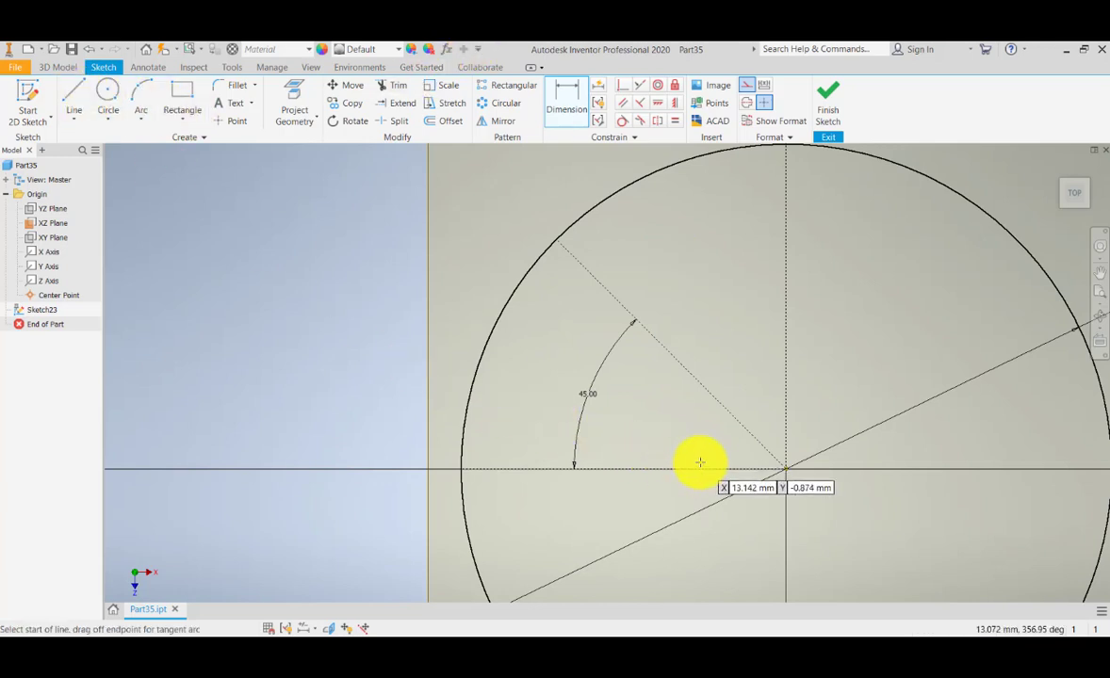
{"action": "left_click", "coordinate": [786, 469]}
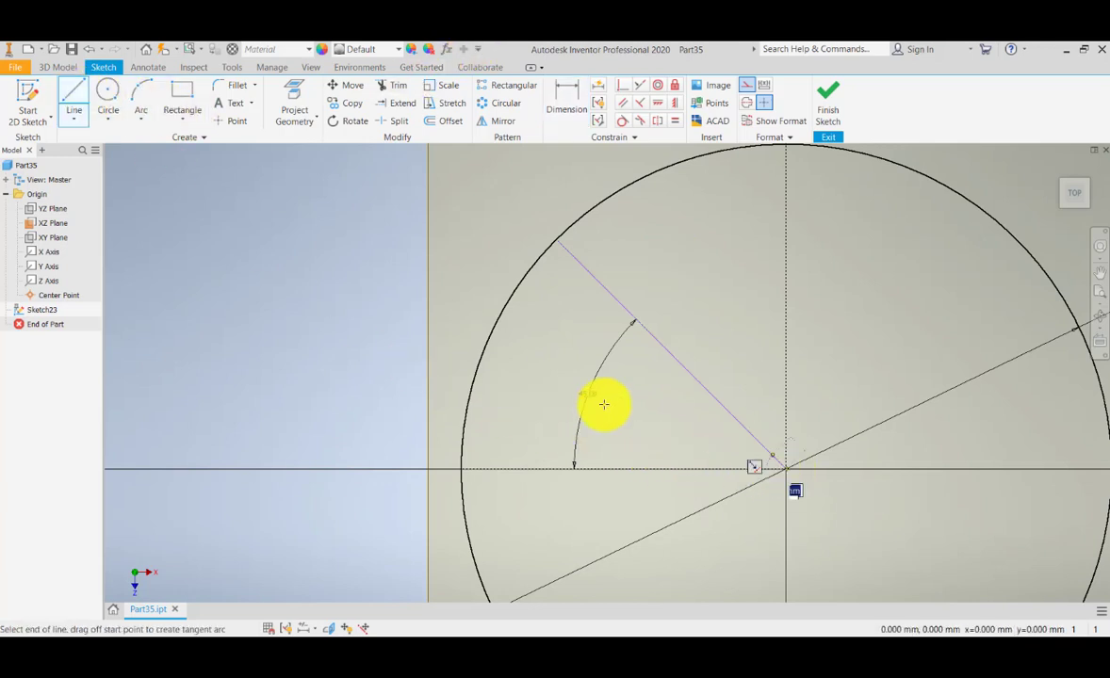
{"action": "left_click", "coordinate": [485, 352]}
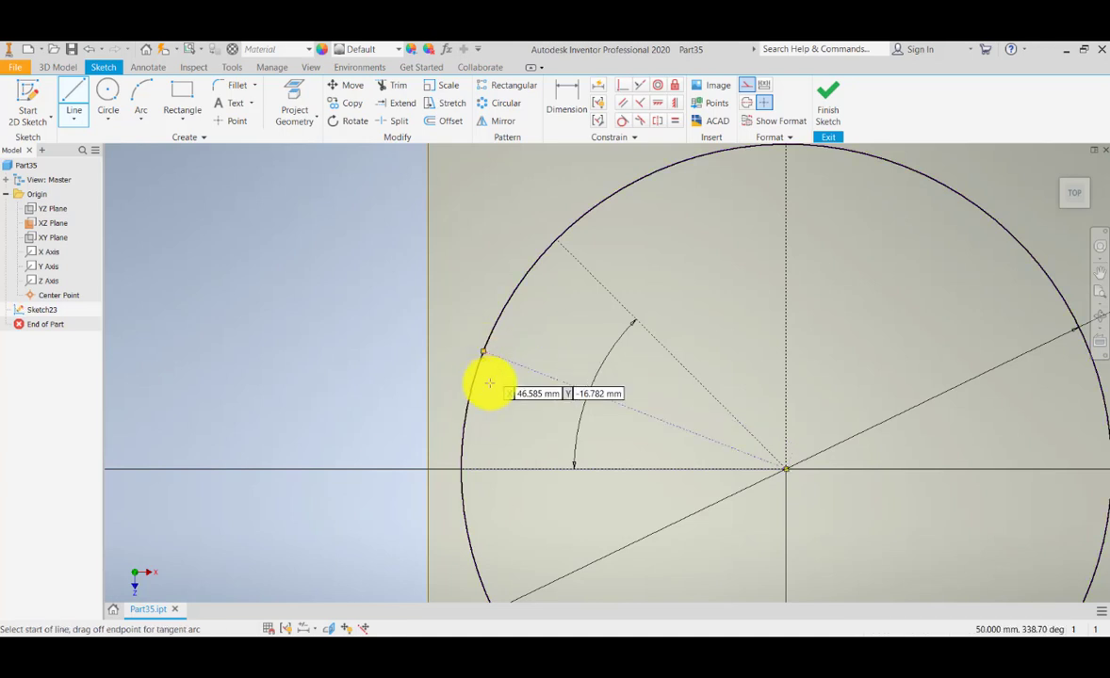
{"action": "mouse_move", "coordinate": [492, 398]}
{"action": "middle_mouse_down"}
{"action": "mouse_move", "coordinate": [497, 411]}
{"action": "mouse_move", "coordinate": [534, 383]}
{"action": "mouse_move", "coordinate": [529, 369]}
{"action": "middle_mouse_up"}
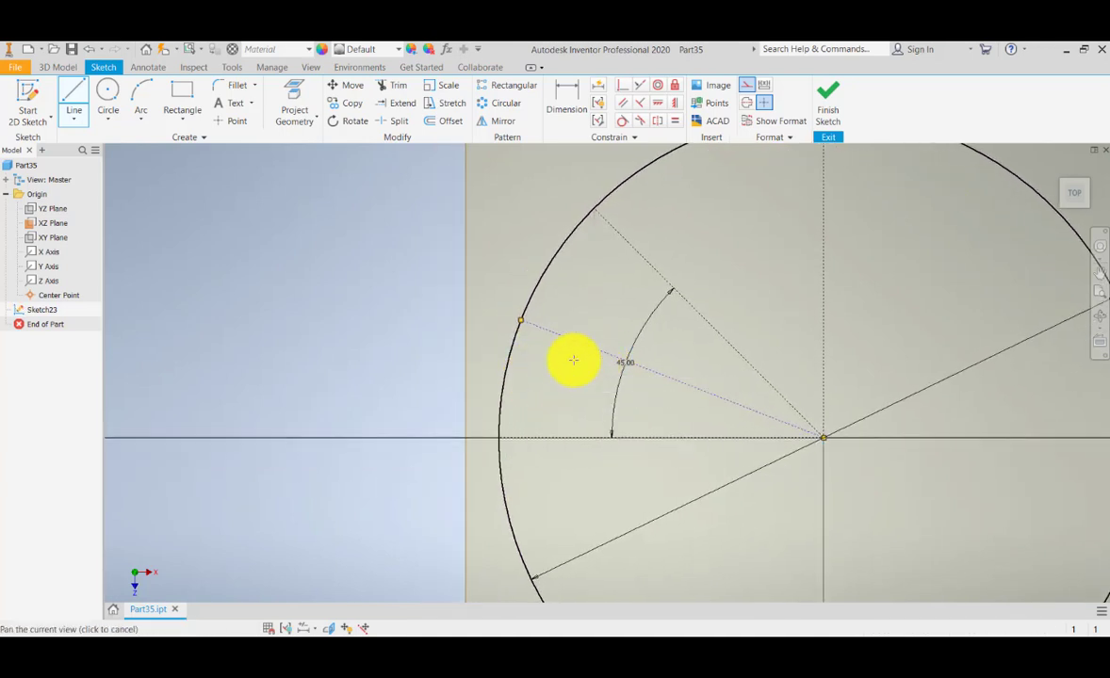
{"action": "middle_click_drag", "start_coordinate": [574, 361], "coordinate": [573, 389]}
{"action": "key", "text": "Escape"}
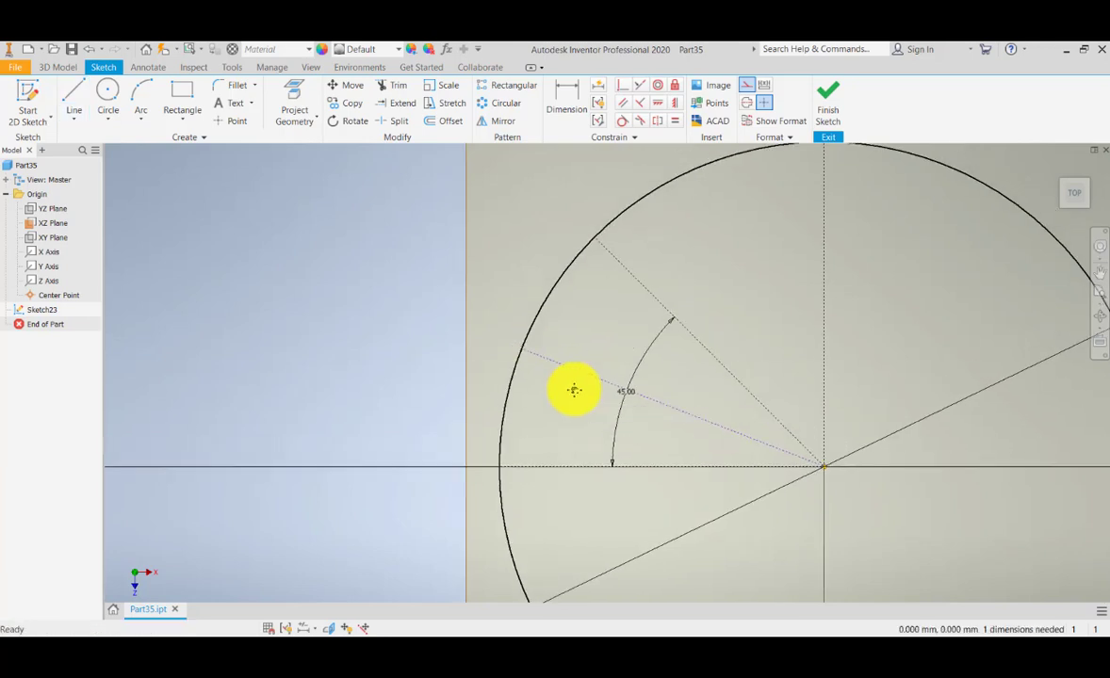
Set the second line's angle to d94/2, giving 22.5° from horizontal.
{"action": "left_click", "coordinate": [561, 97]}
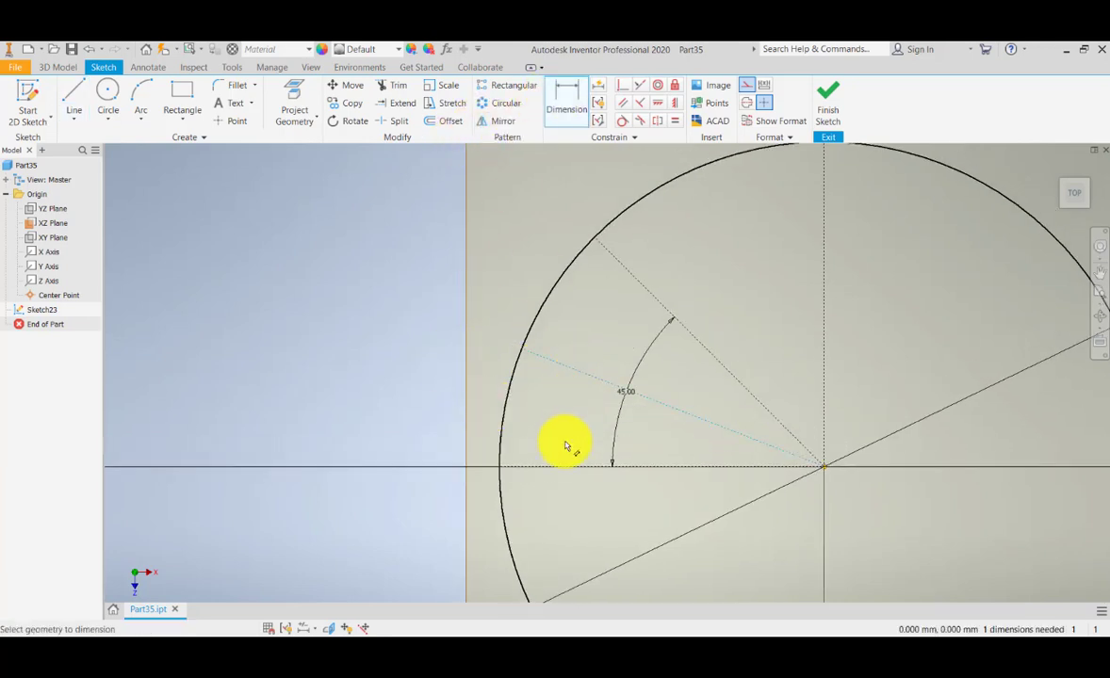
{"action": "left_click", "coordinate": [563, 466]}
{"action": "left_click", "coordinate": [568, 417]}
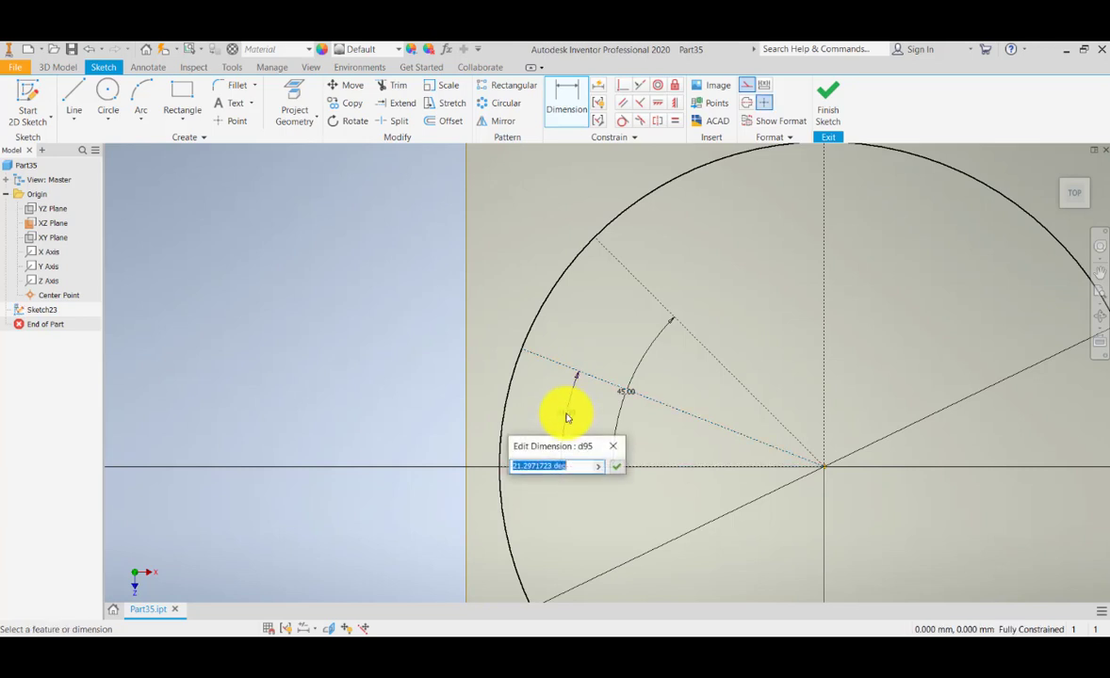
{"action": "scroll", "coordinate": [567, 416], "scroll_direction": "up", "scroll_amount": 3}
{"action": "mouse_move", "coordinate": [593, 391]}
{"action": "middle_mouse_down"}
{"action": "mouse_move", "coordinate": [590, 360]}
{"action": "mouse_move", "coordinate": [596, 378]}
{"action": "middle_mouse_up"}
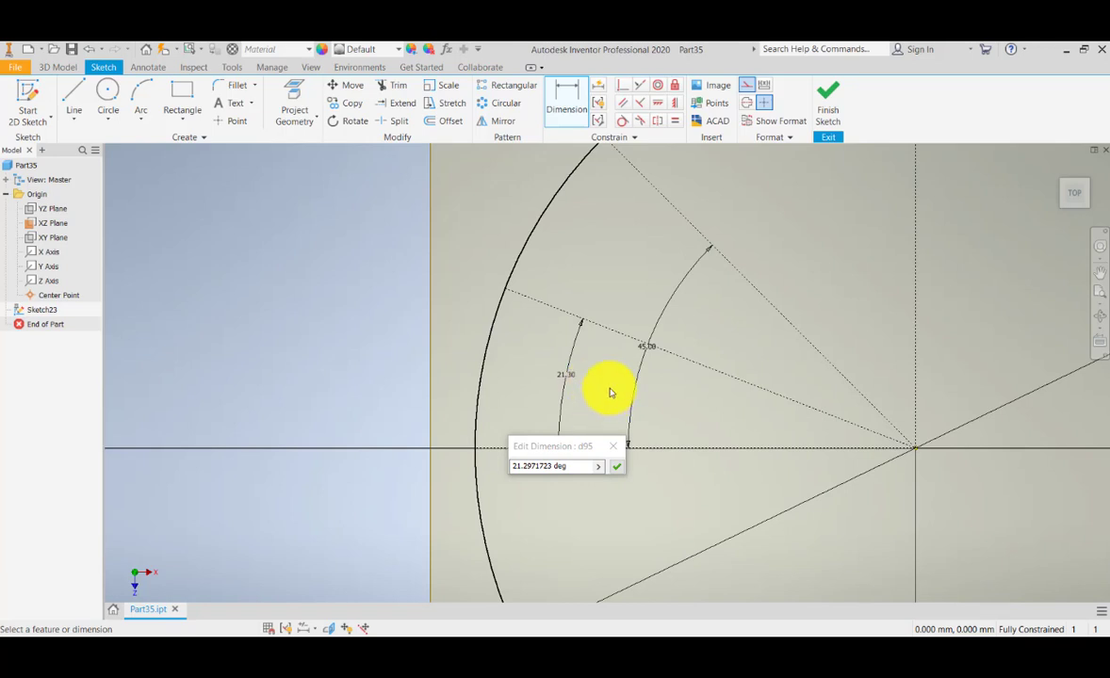
{"action": "left_click", "coordinate": [646, 354]}
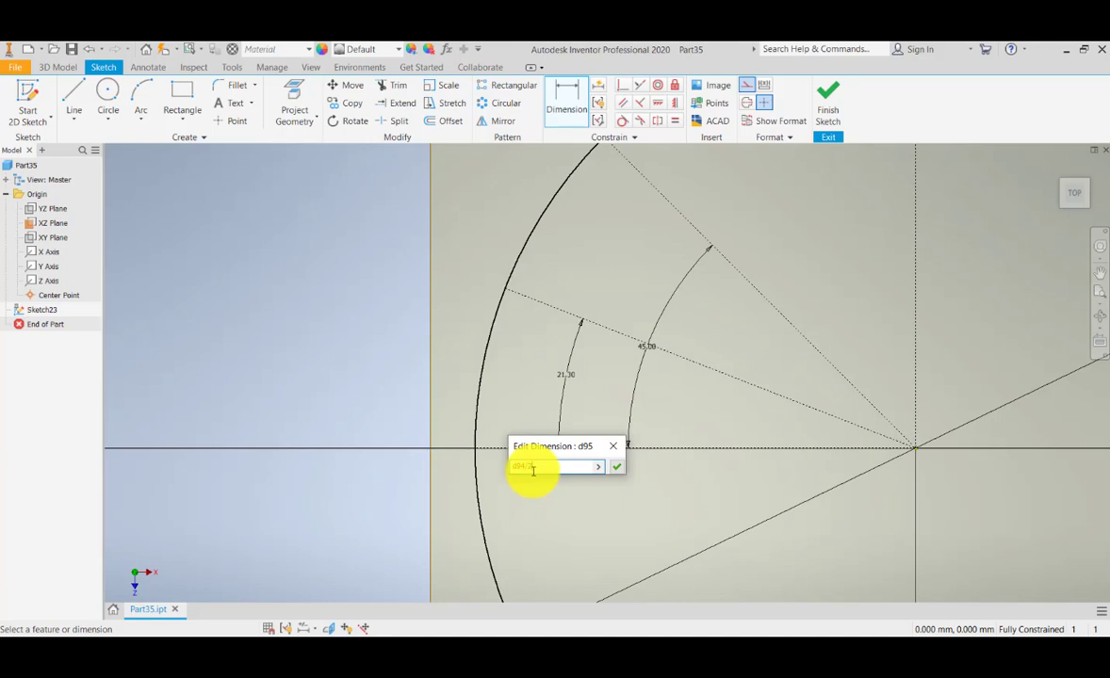
{"action": "key", "text": "Return"}
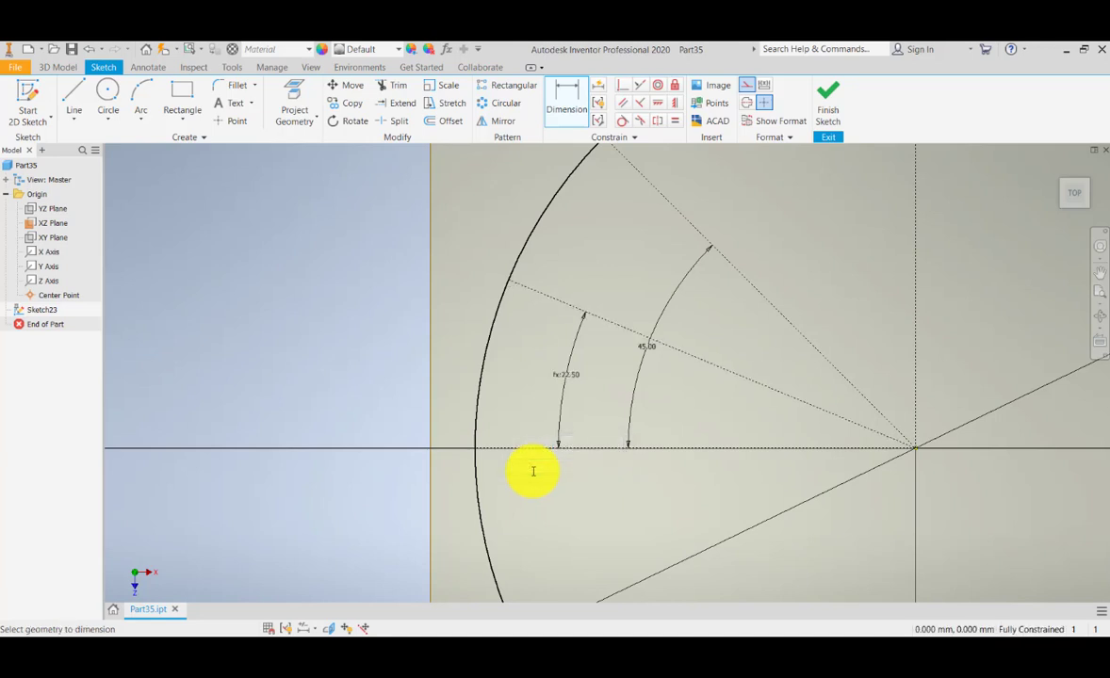
{"action": "middle_click_drag", "start_coordinate": [611, 377], "coordinate": [602, 388]}
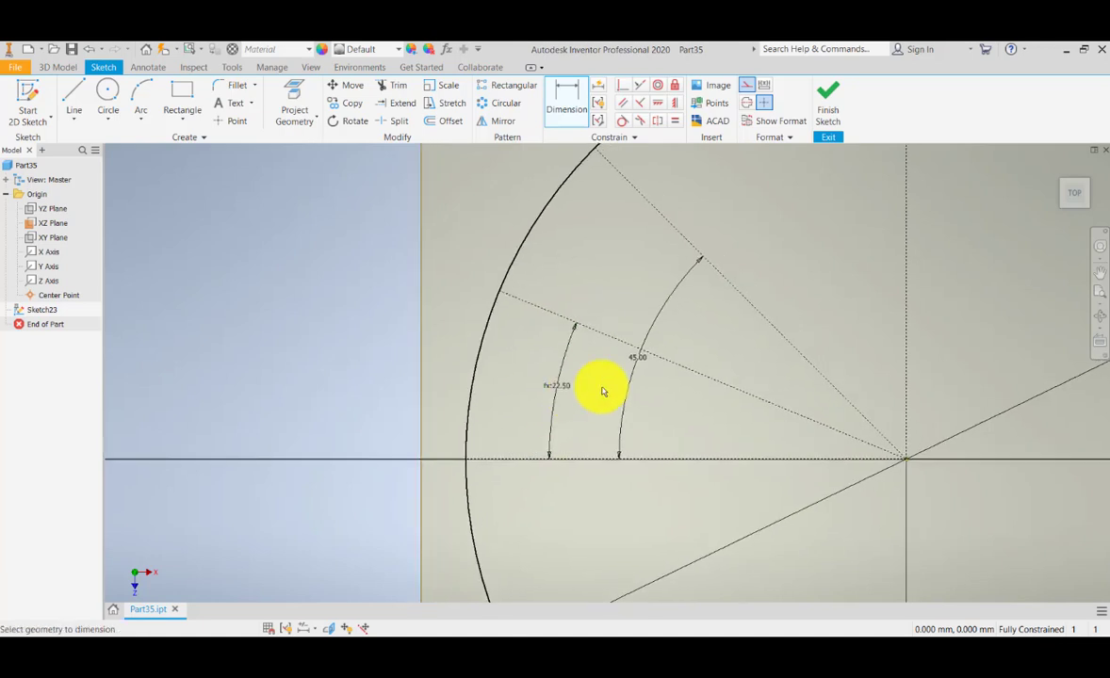
{"action": "scroll", "coordinate": [634, 364], "scroll_direction": "down", "scroll_amount": 5}
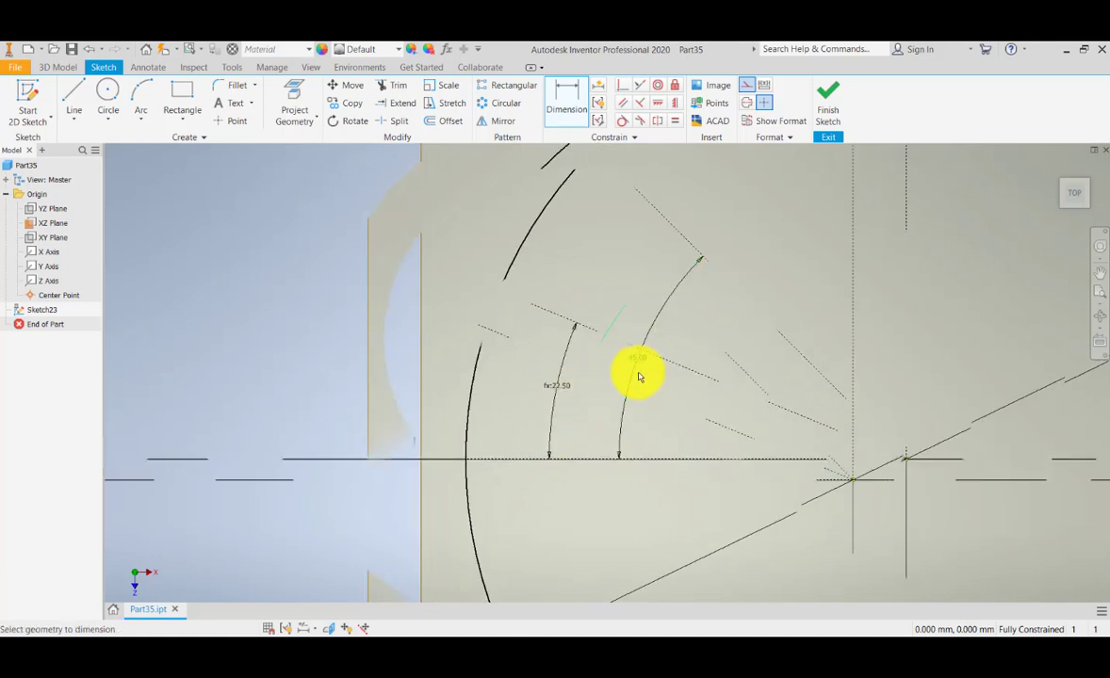
Mirror the 22.5° line across the 45° line.
{"action": "left_click", "coordinate": [496, 121]}
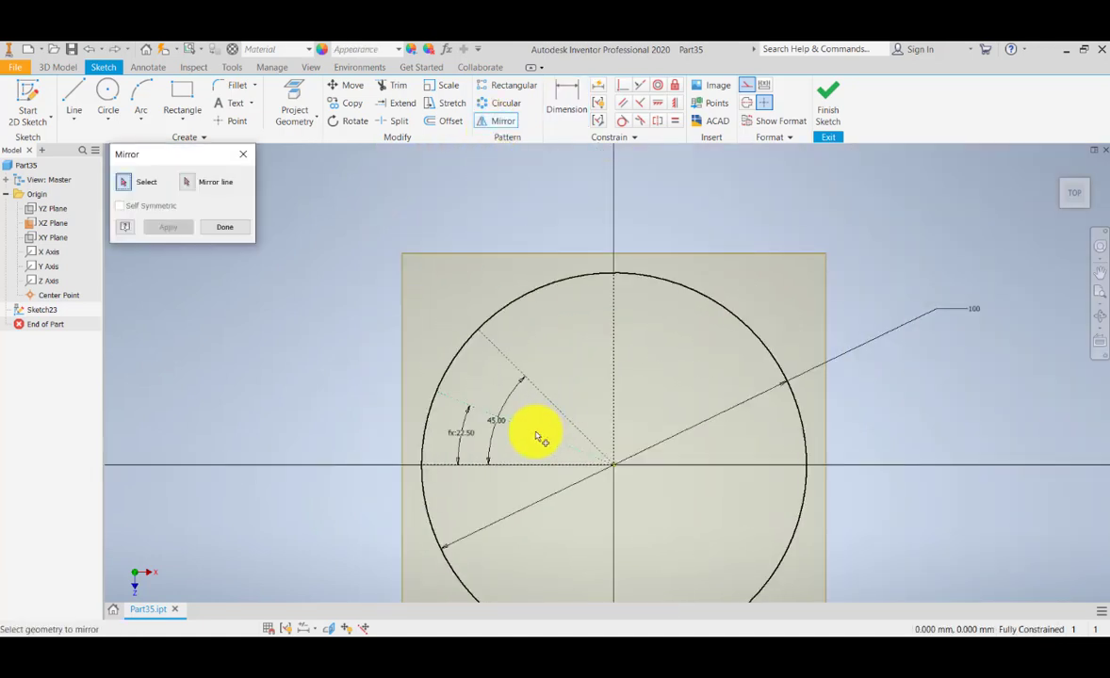
{"action": "left_click", "coordinate": [535, 434]}
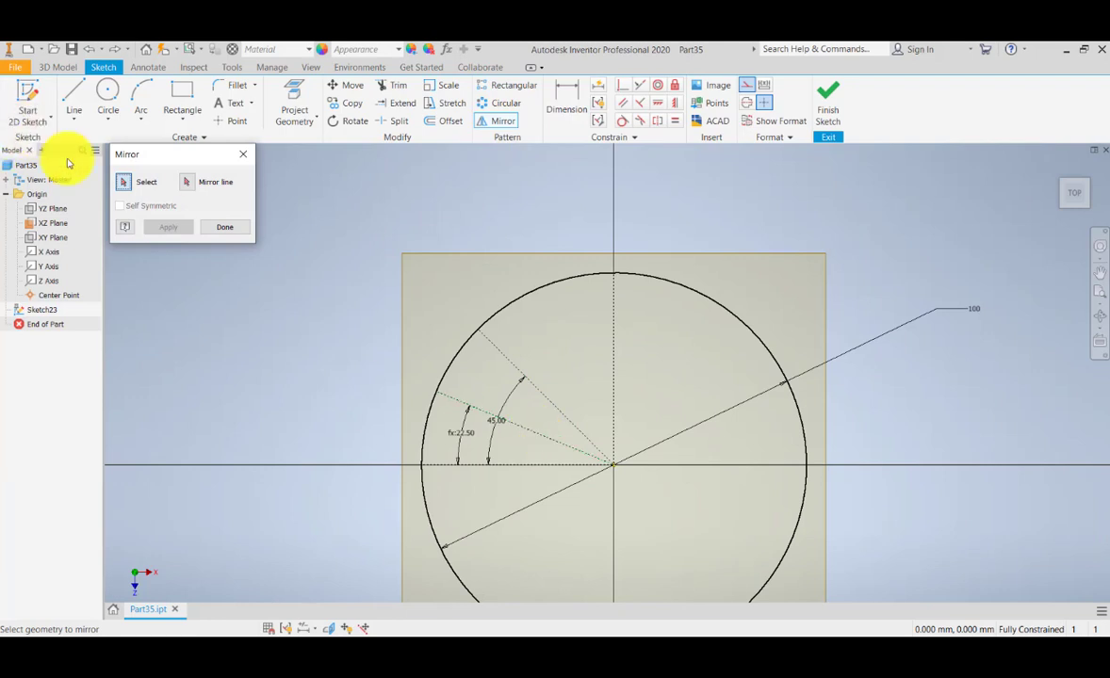
{"action": "left_click", "coordinate": [129, 192]}
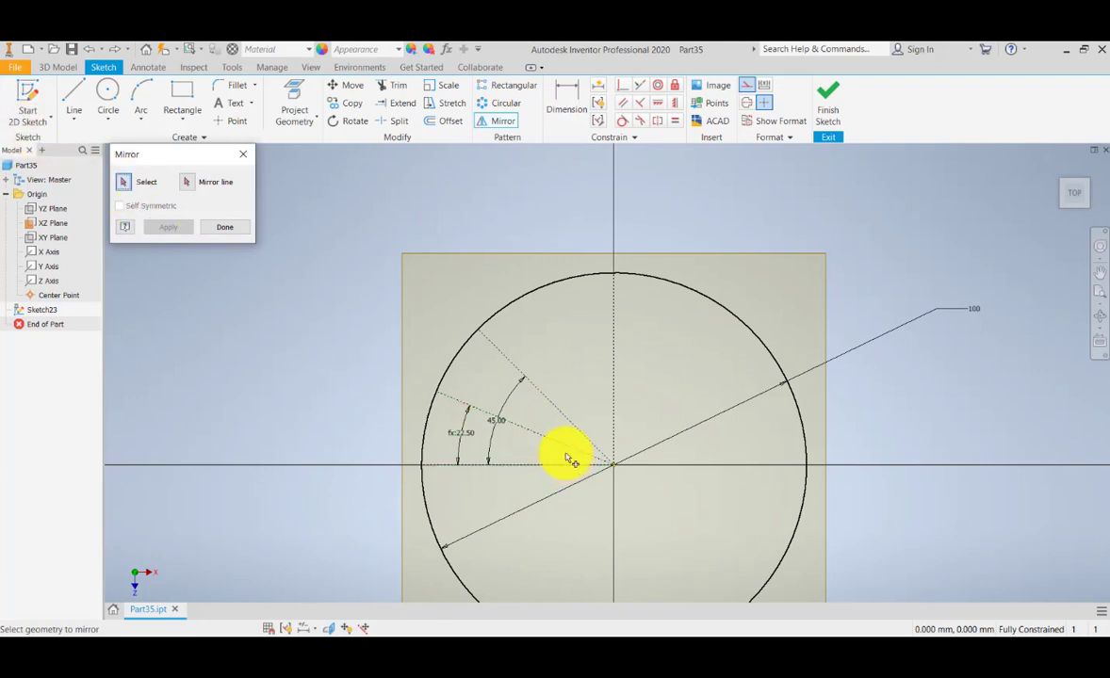
{"action": "left_click", "coordinate": [191, 183]}
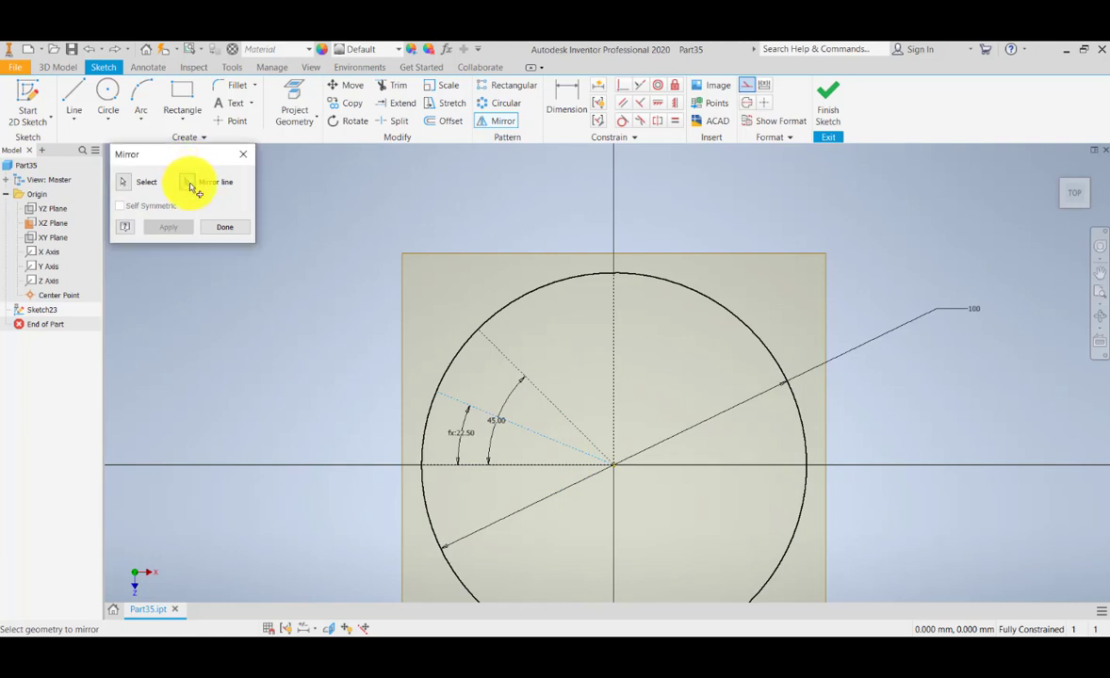
{"action": "left_click", "coordinate": [560, 422]}
{"action": "left_click", "coordinate": [169, 227]}
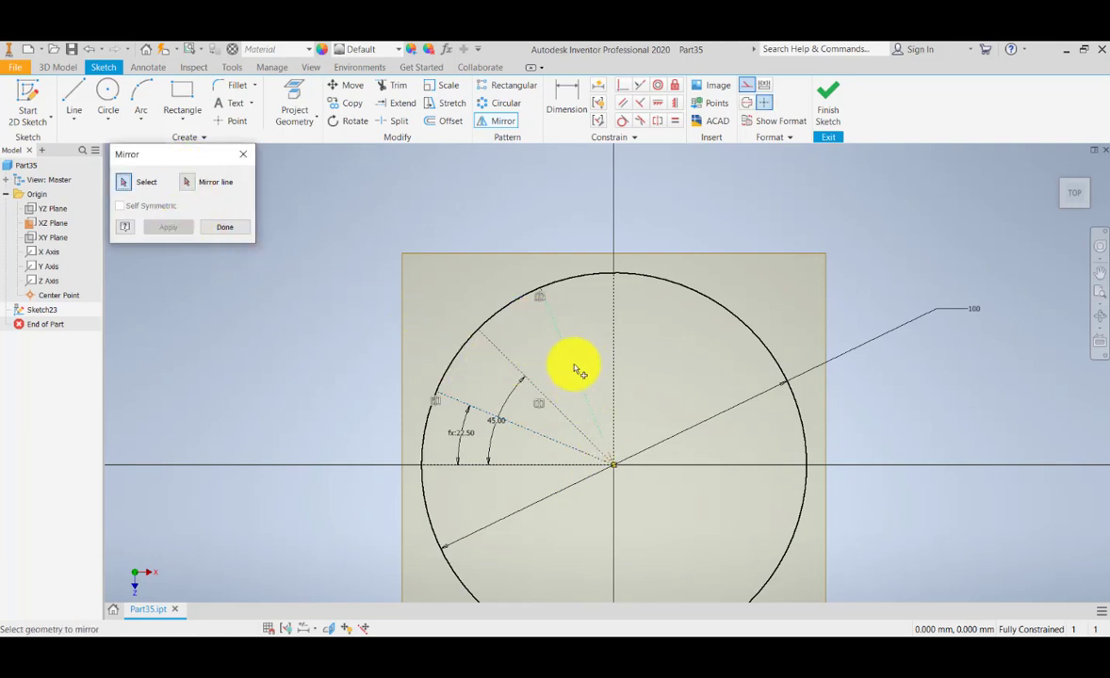
{"action": "middle_click_drag", "start_coordinate": [569, 386], "coordinate": [574, 369]}
{"action": "scroll", "coordinate": [577, 371], "scroll_direction": "down", "scroll_amount": 5}
{"action": "scroll", "coordinate": [546, 385], "scroll_direction": "up", "scroll_amount": 6}
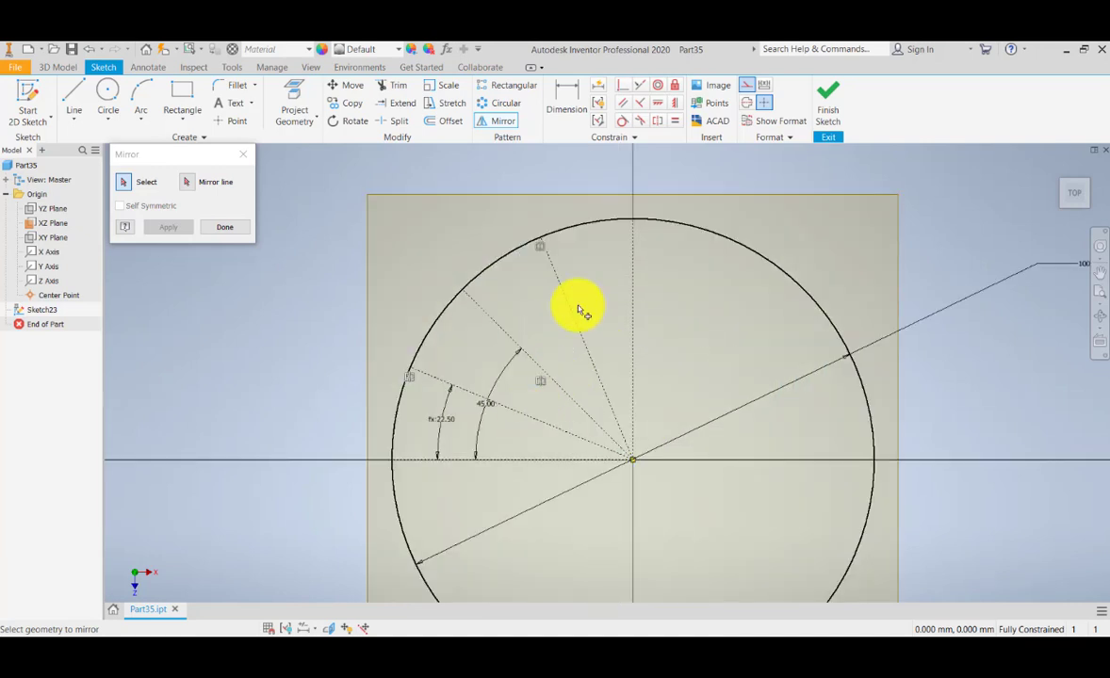
{"action": "left_click", "coordinate": [222, 228]}
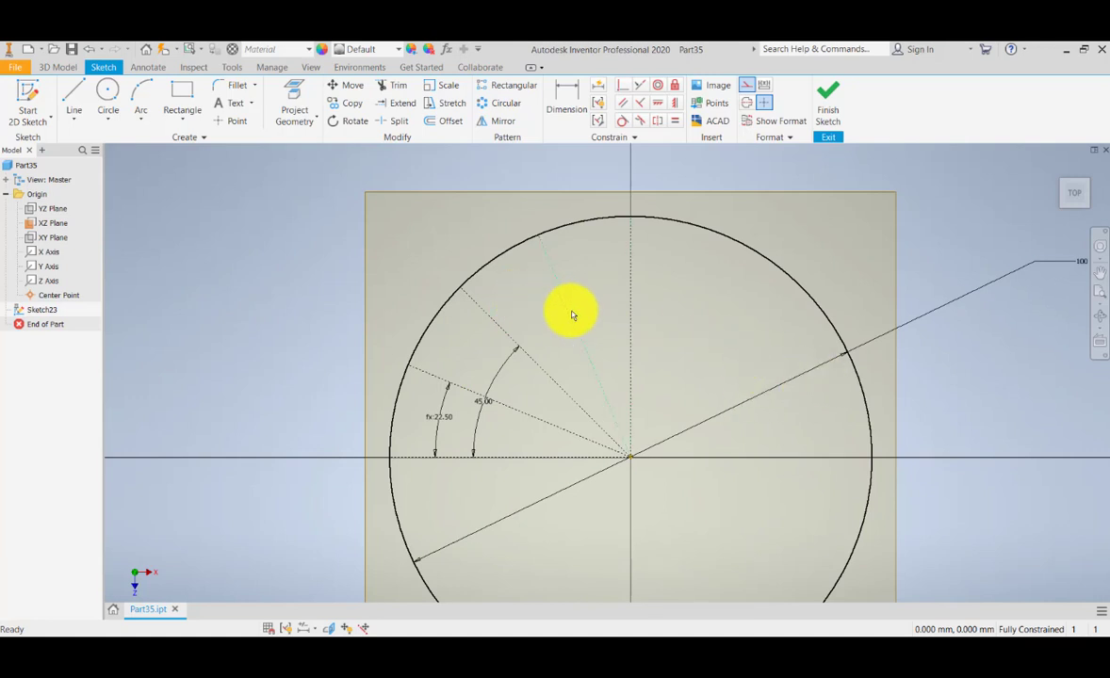
Mirror the left-side radial lines across the vertical axis onto the right half.
{"action": "left_click", "coordinate": [500, 121]}
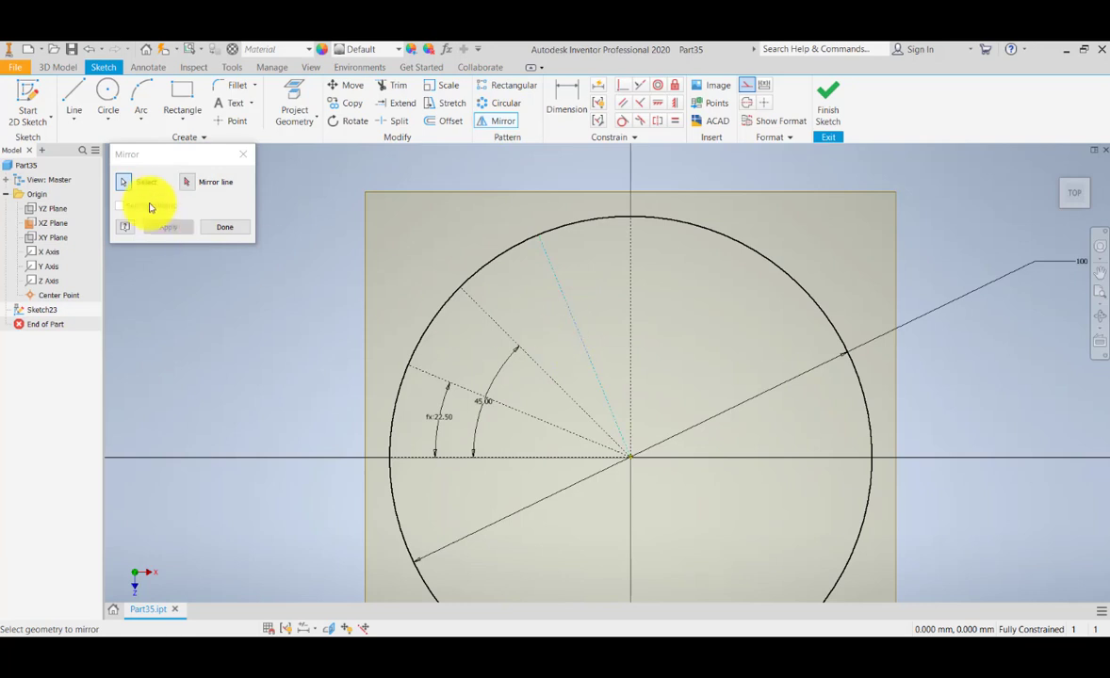
{"action": "left_click", "coordinate": [570, 311]}
{"action": "left_click", "coordinate": [539, 369]}
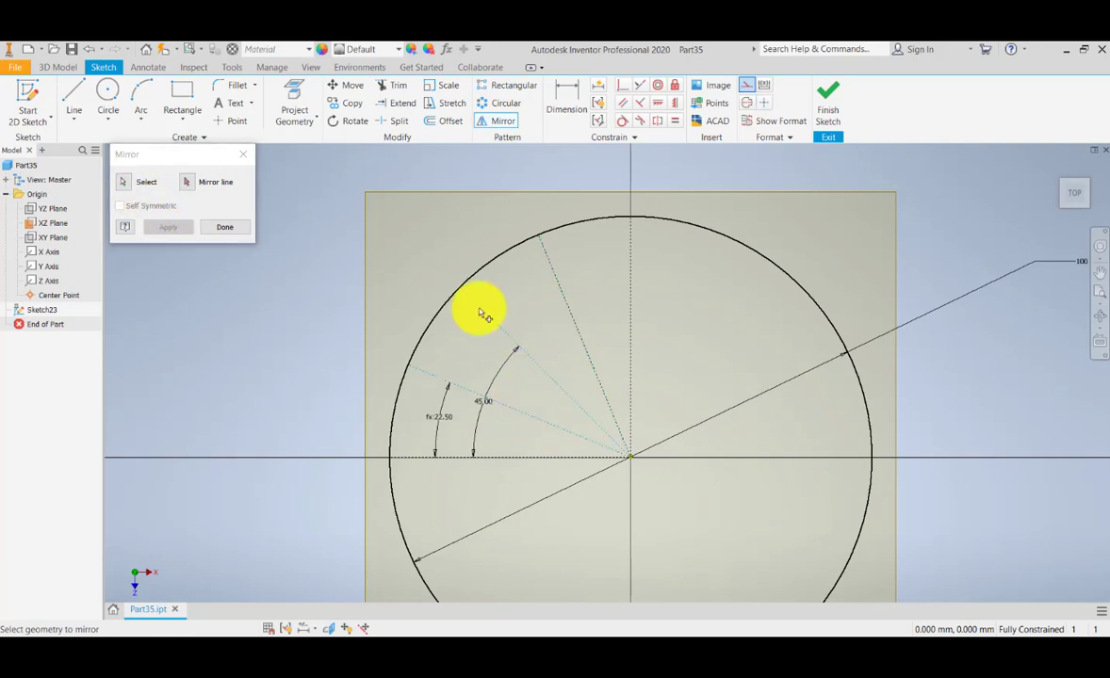
{"action": "left_click", "coordinate": [187, 182]}
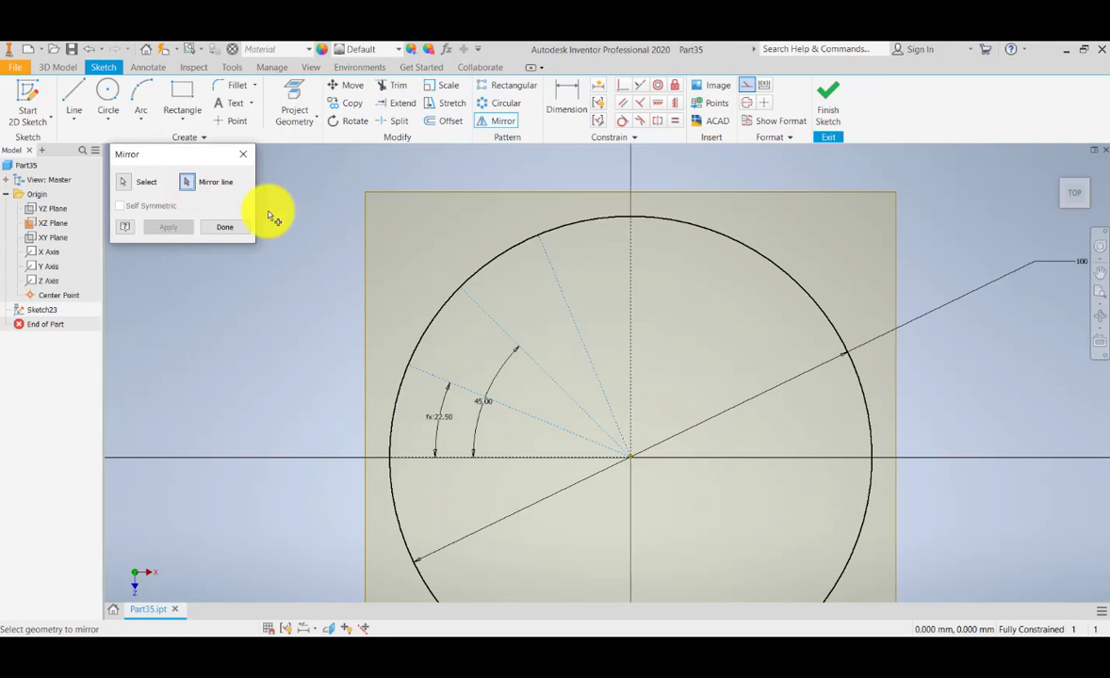
{"action": "left_click", "coordinate": [630, 267]}
{"action": "left_click", "coordinate": [170, 227]}
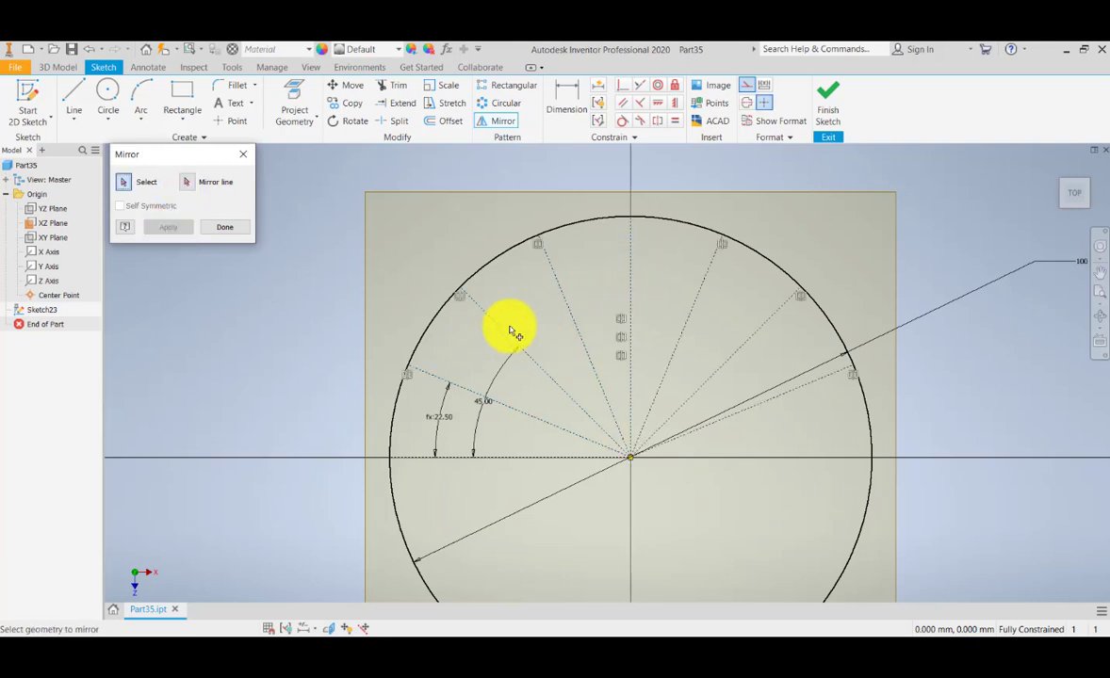
{"action": "middle_click_drag", "start_coordinate": [632, 296], "coordinate": [615, 319]}
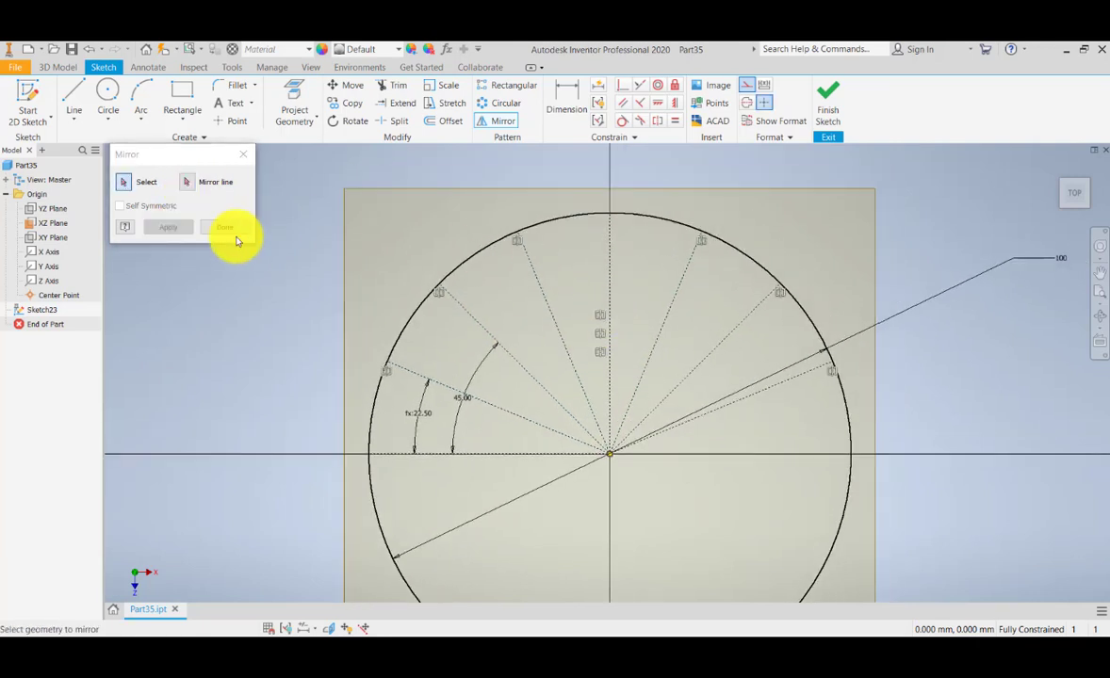
{"action": "left_click", "coordinate": [224, 228]}
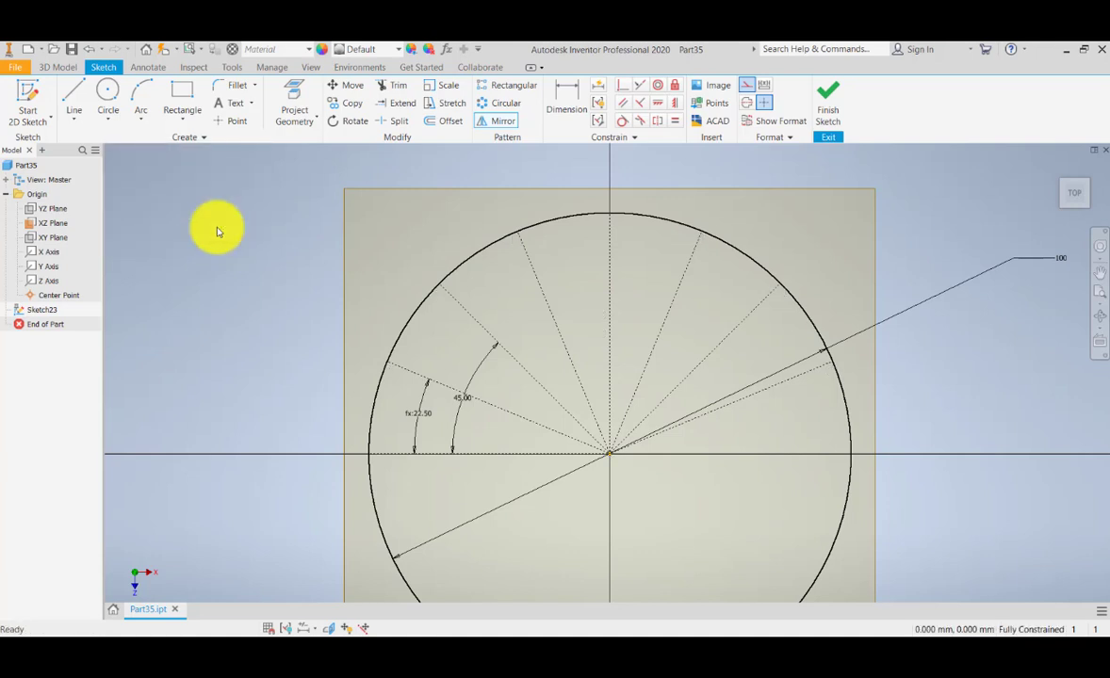
Place sketch points where the left-side radial lines and horizontal axis meet the circle.
{"action": "middle_click_drag", "start_coordinate": [659, 401], "coordinate": [662, 382]}
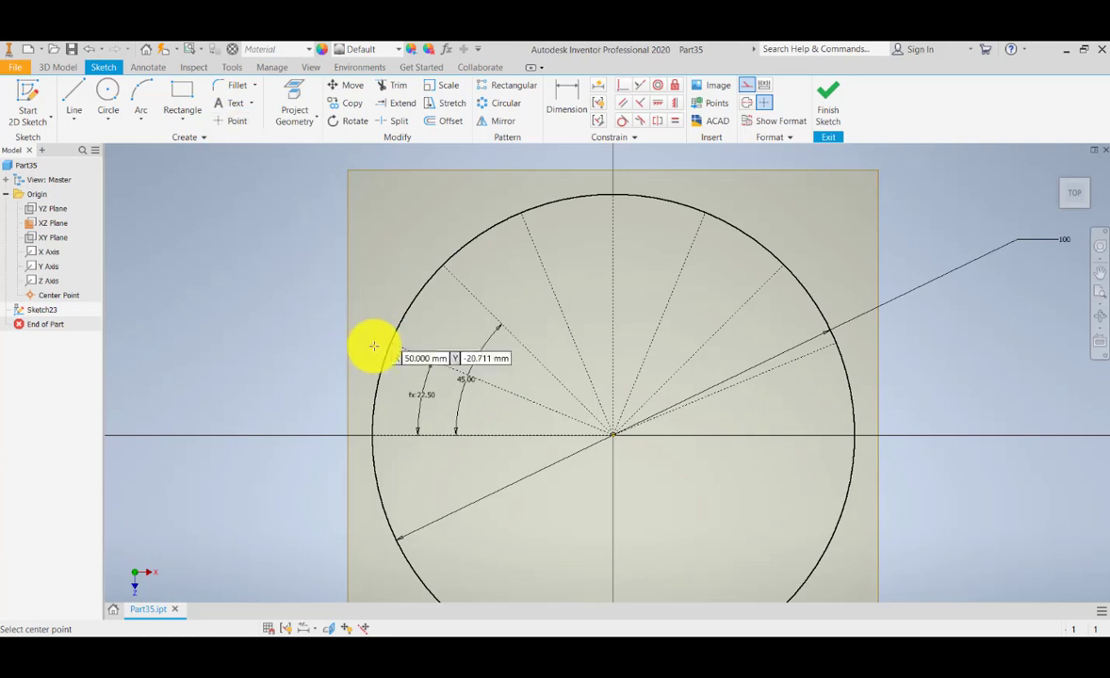
{"action": "scroll", "coordinate": [387, 345], "scroll_direction": "down", "scroll_amount": 5}
{"action": "scroll", "coordinate": [386, 349], "scroll_direction": "up", "scroll_amount": 6}
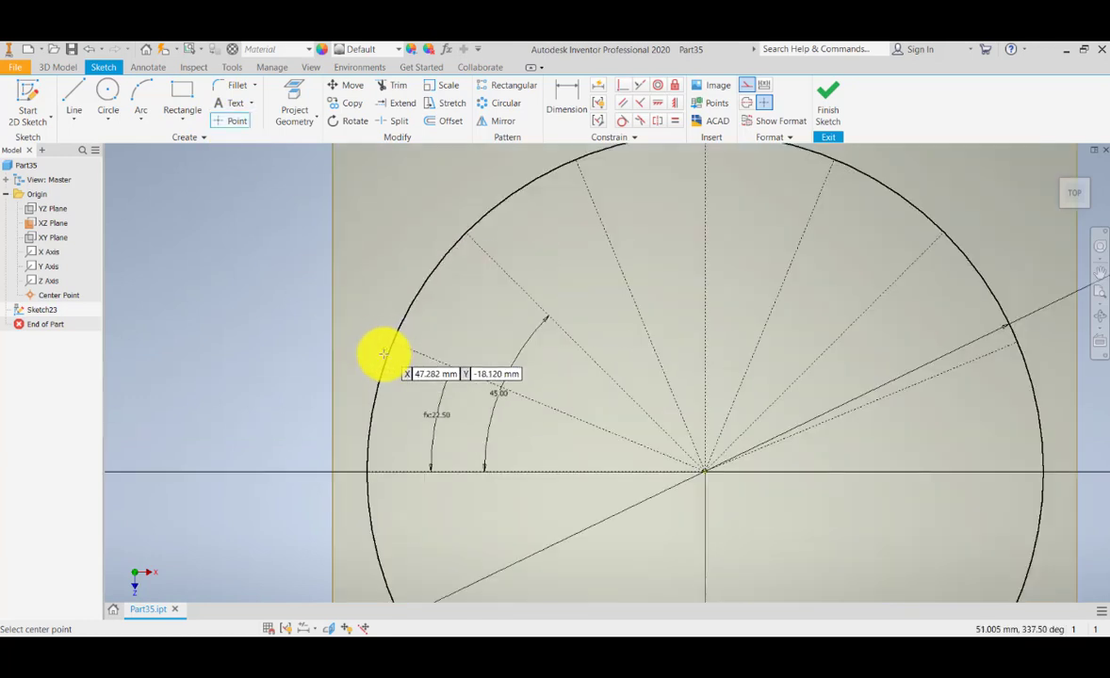
{"action": "left_click", "coordinate": [392, 342]}
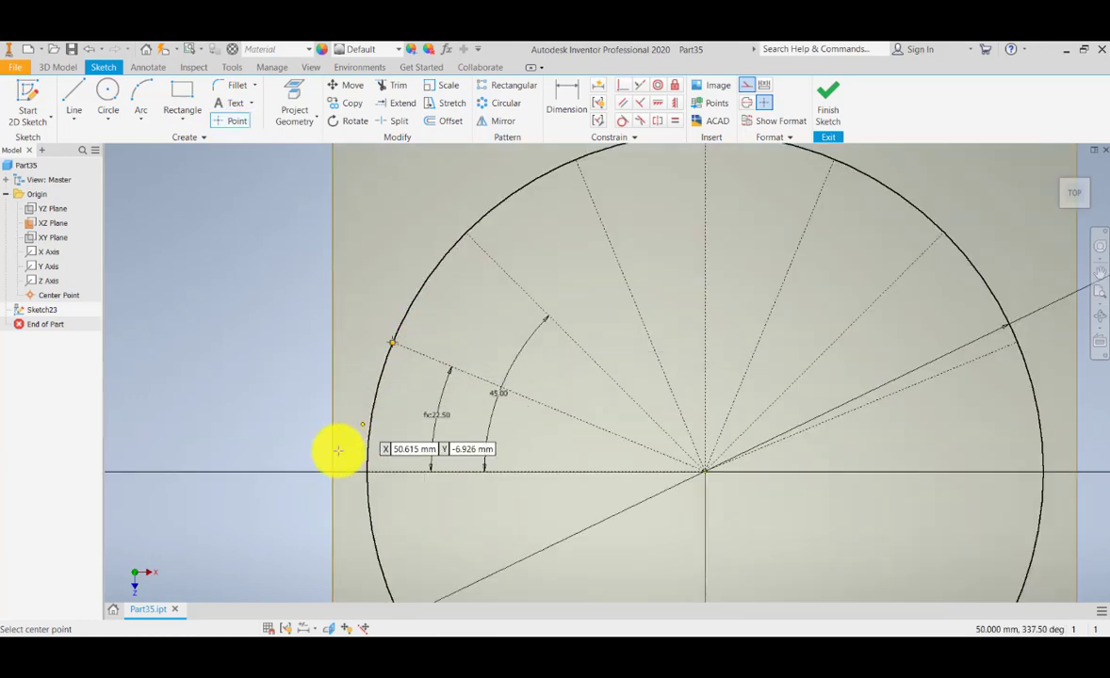
{"action": "left_click", "coordinate": [367, 471]}
{"action": "middle_click_drag", "start_coordinate": [430, 319], "coordinate": [408, 366]}
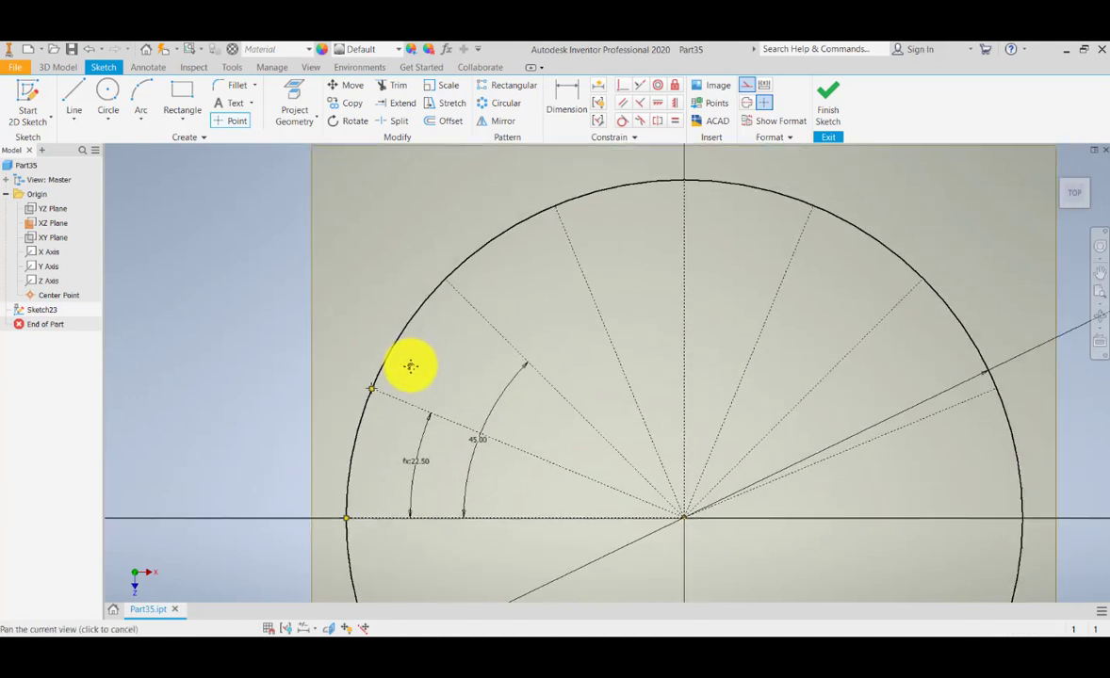
{"action": "left_click", "coordinate": [435, 286]}
{"action": "middle_click_drag", "start_coordinate": [458, 267], "coordinate": [421, 298]}
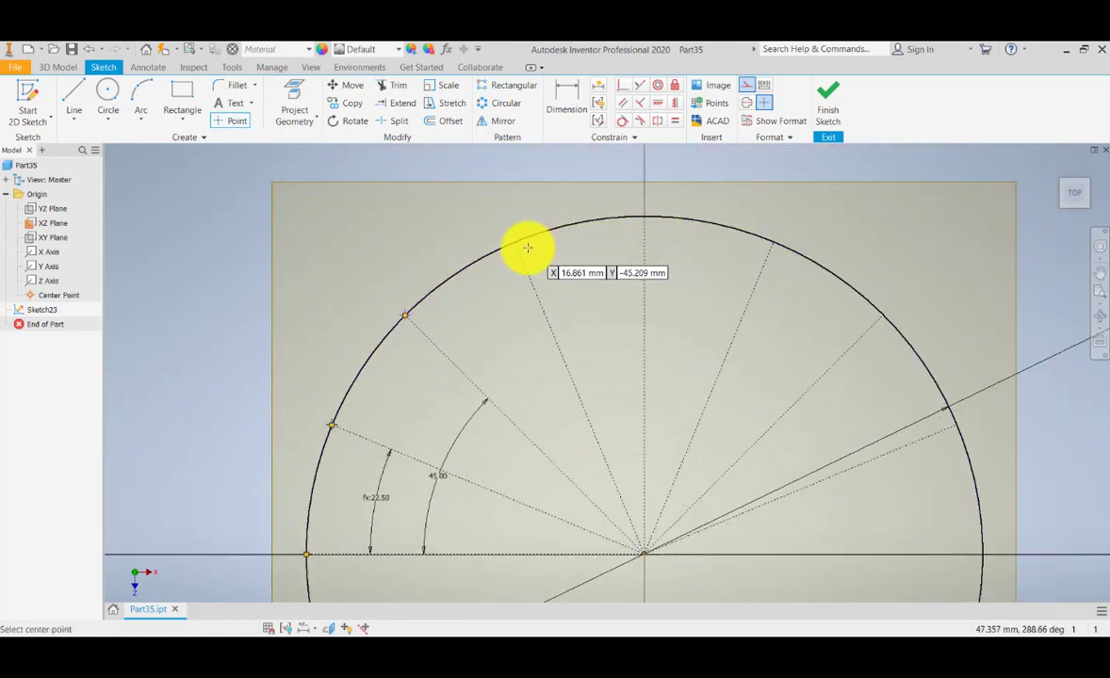
{"action": "left_click", "coordinate": [515, 242]}
Place points at the circle's top and right-side radial crossings, then finish the sketch.
{"action": "left_click", "coordinate": [642, 216]}
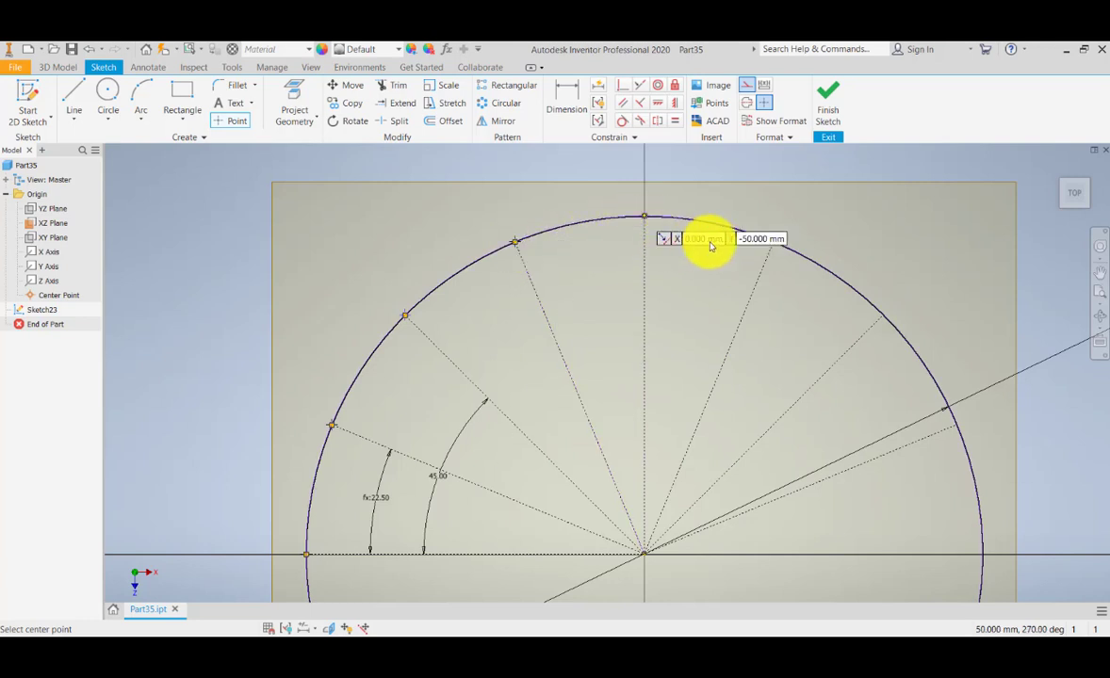
{"action": "left_click", "coordinate": [773, 242]}
{"action": "middle_click_drag", "start_coordinate": [762, 282], "coordinate": [632, 257]}
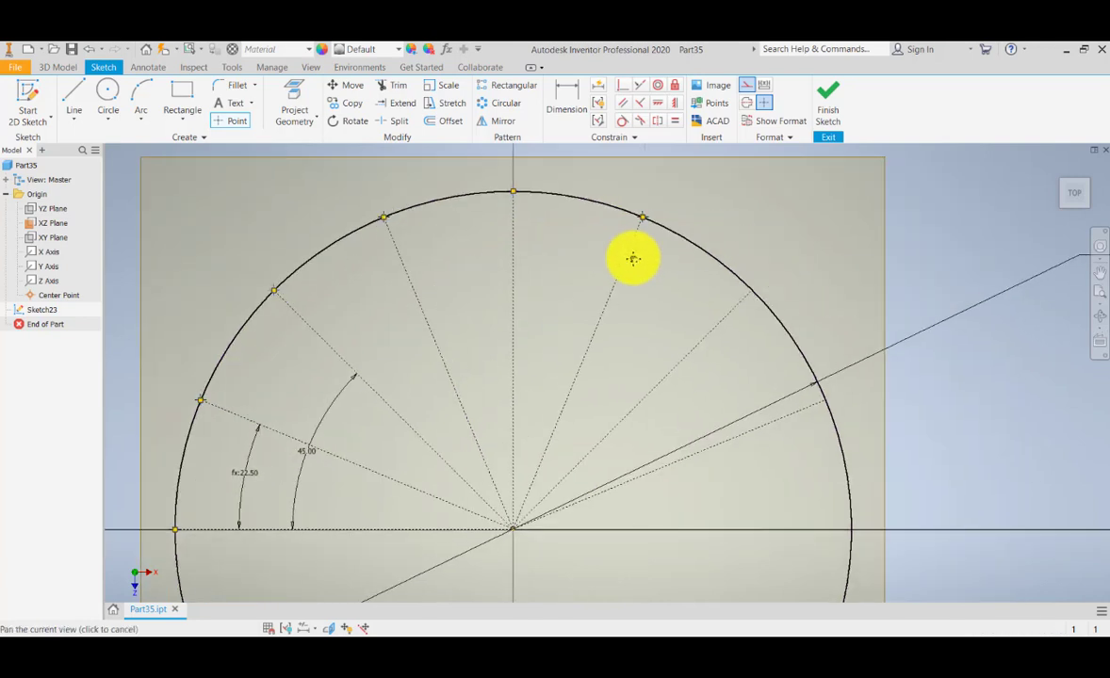
{"action": "left_click", "coordinate": [751, 292]}
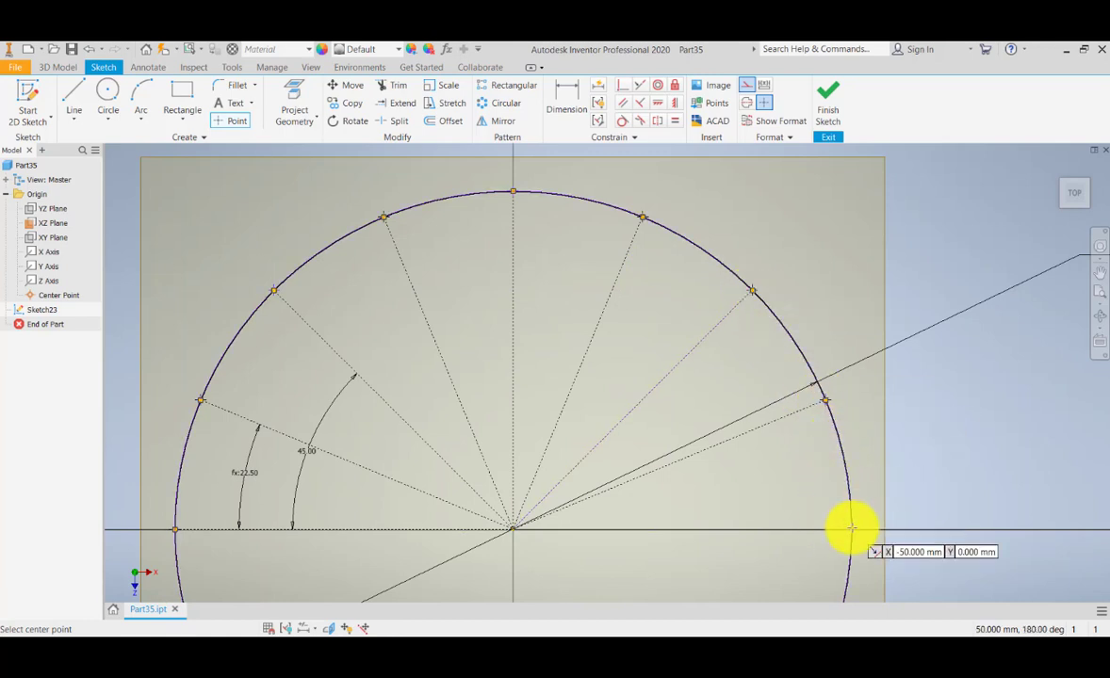
{"action": "scroll", "coordinate": [754, 403], "scroll_direction": "up", "scroll_amount": 8}
{"action": "scroll", "coordinate": [753, 403], "scroll_direction": "down", "scroll_amount": 8}
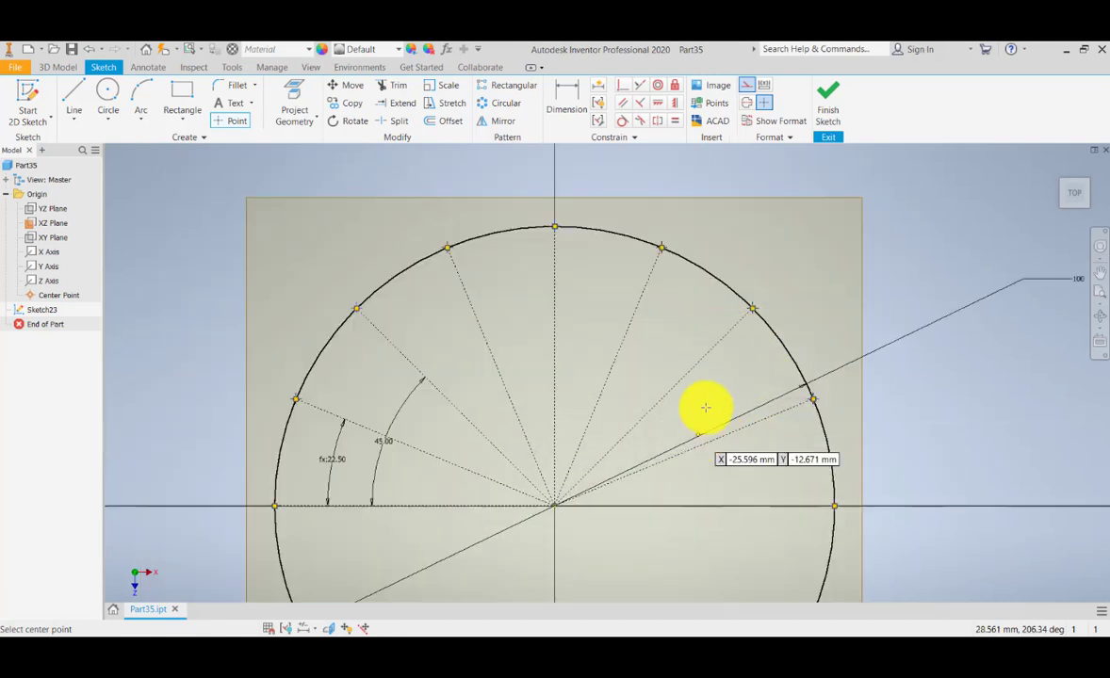
{"action": "mouse_move", "coordinate": [705, 409]}
{"action": "middle_mouse_down"}
{"action": "mouse_move", "coordinate": [719, 347]}
{"action": "mouse_move", "coordinate": [725, 404]}
{"action": "middle_mouse_up"}
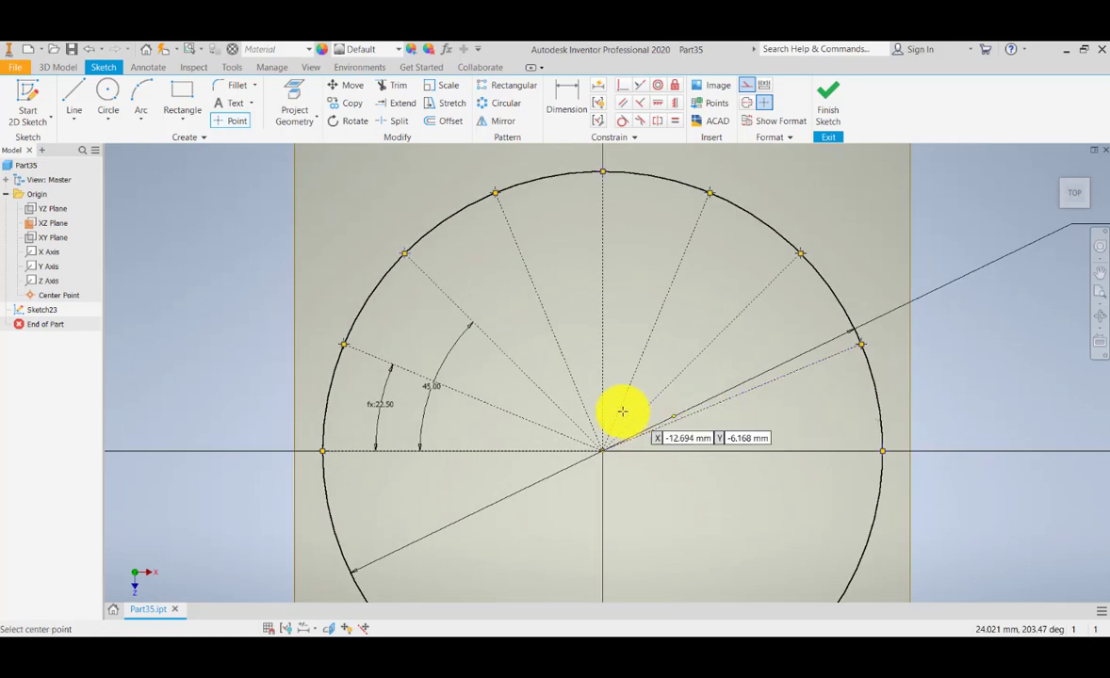
{"action": "mouse_move", "coordinate": [619, 411]}
{"action": "middle_mouse_down"}
{"action": "mouse_move", "coordinate": [688, 389]}
{"action": "mouse_move", "coordinate": [642, 395]}
{"action": "middle_mouse_up"}
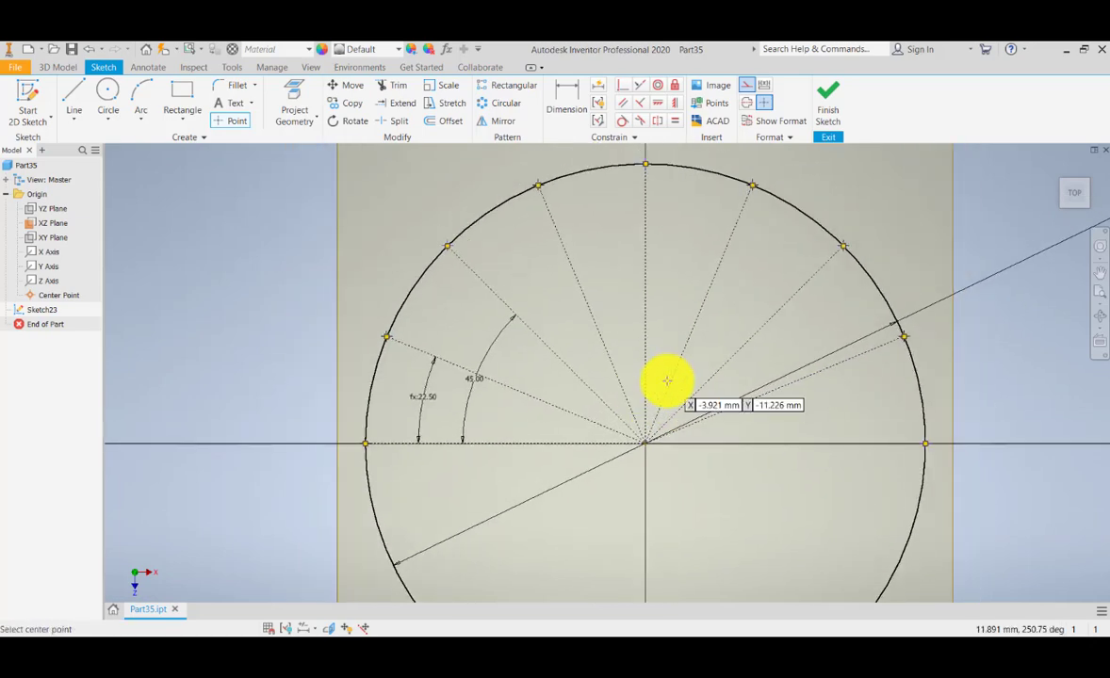
{"action": "left_click", "coordinate": [830, 110]}
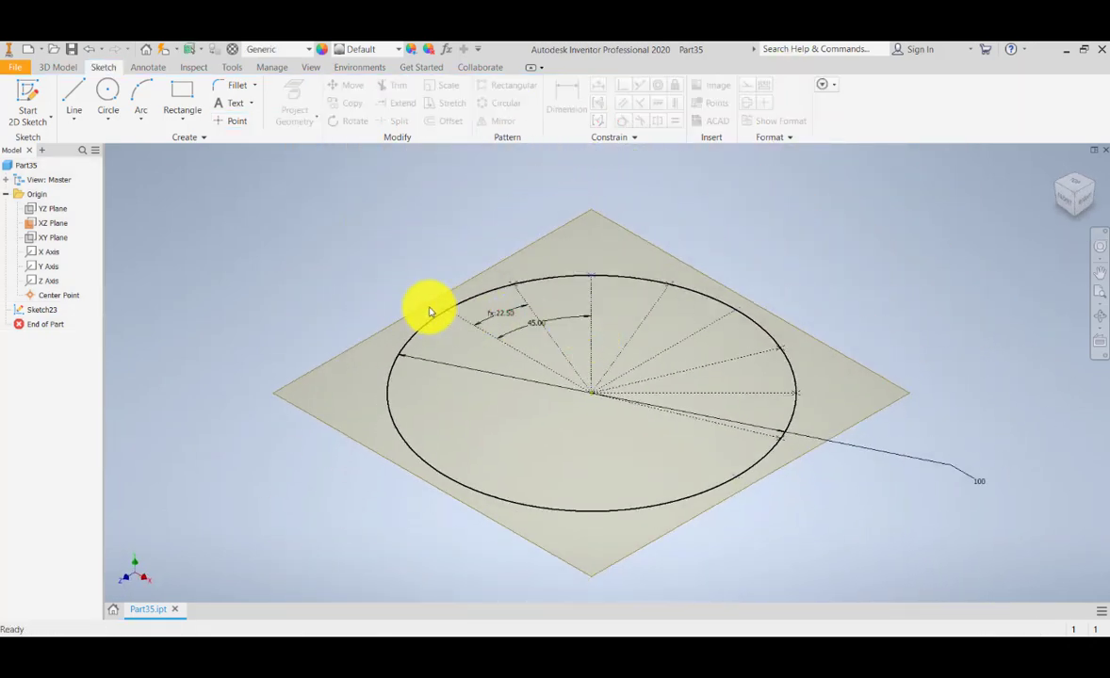
Create a work plane normal to the 100 mm circle at a marked point on its upper-left arc.
{"action": "left_click", "coordinate": [57, 66]}
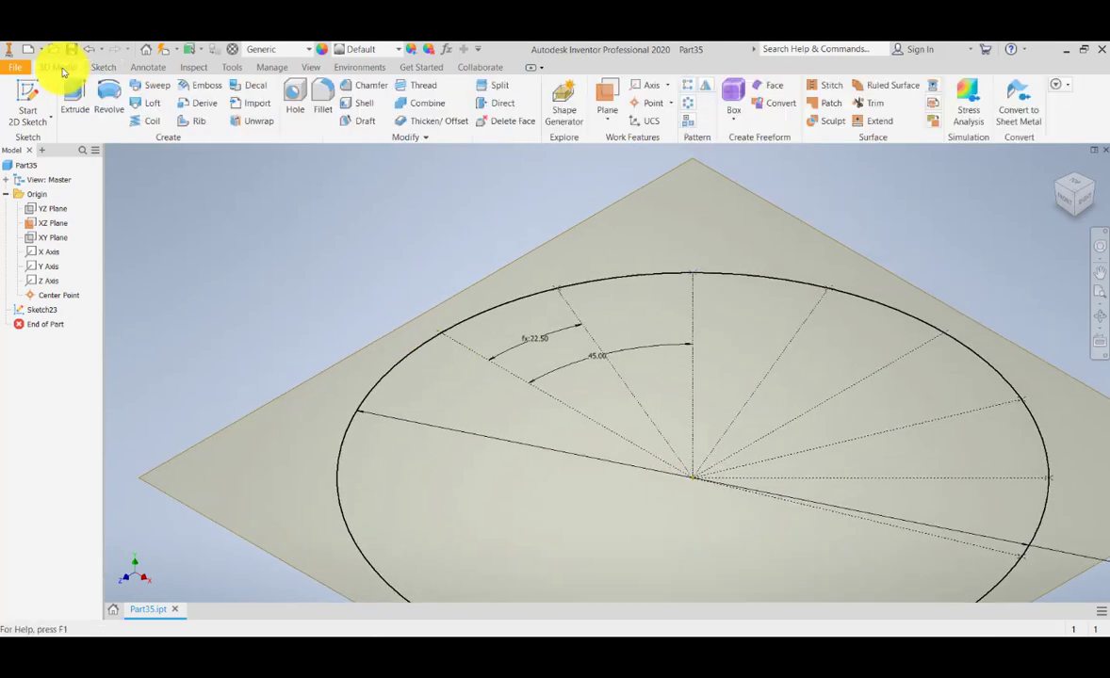
{"action": "left_click", "coordinate": [615, 114]}
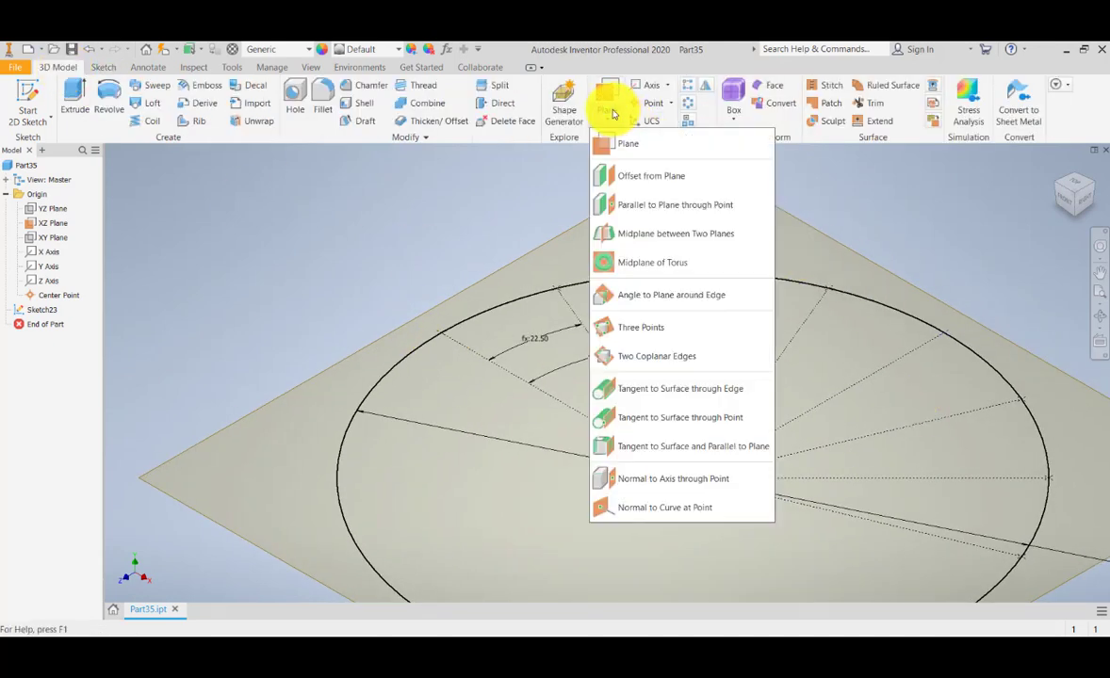
{"action": "left_click", "coordinate": [649, 506]}
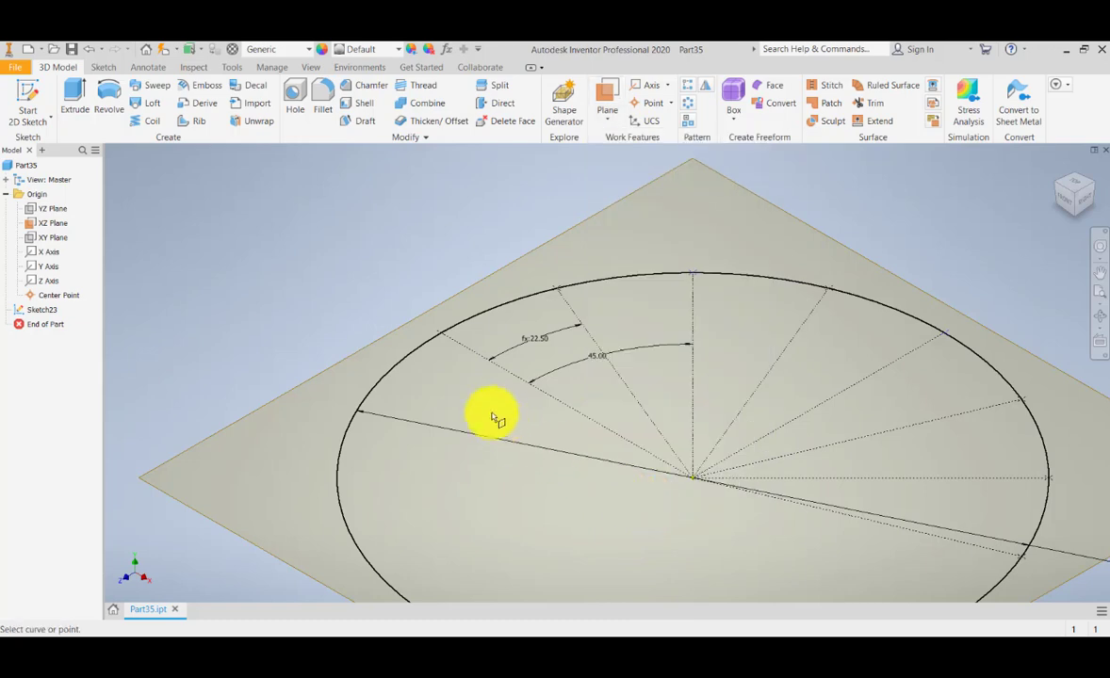
{"action": "scroll", "coordinate": [454, 363], "scroll_direction": "down", "scroll_amount": 3}
{"action": "scroll", "coordinate": [481, 320], "scroll_direction": "up", "scroll_amount": 5}
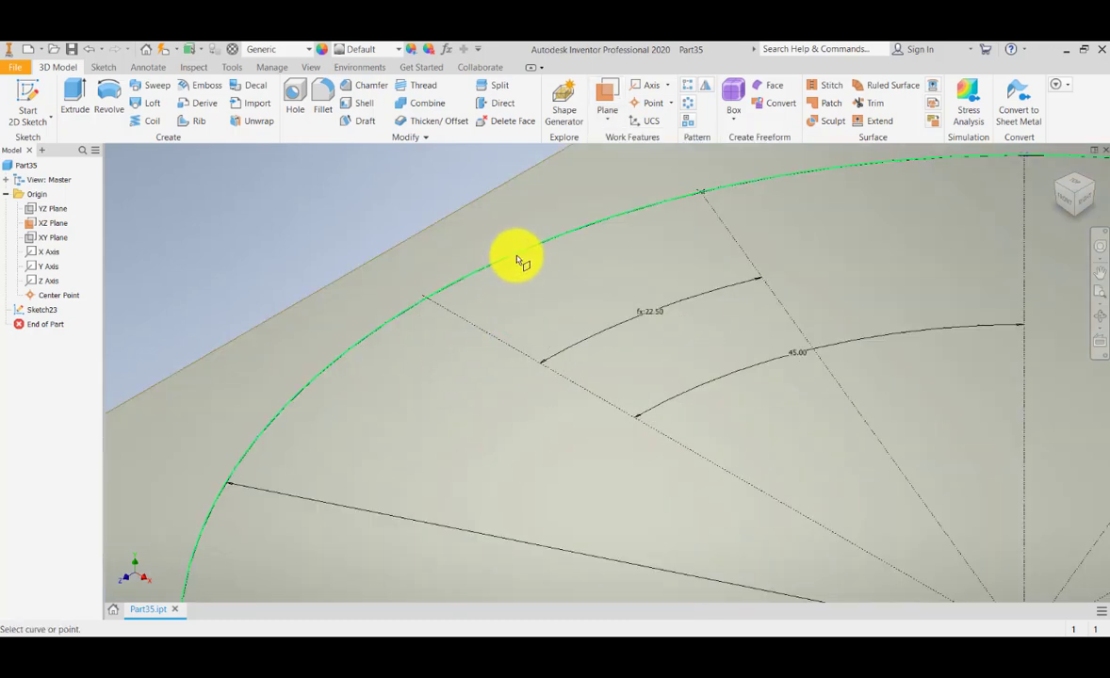
{"action": "middle_click_drag", "start_coordinate": [508, 303], "coordinate": [512, 344]}
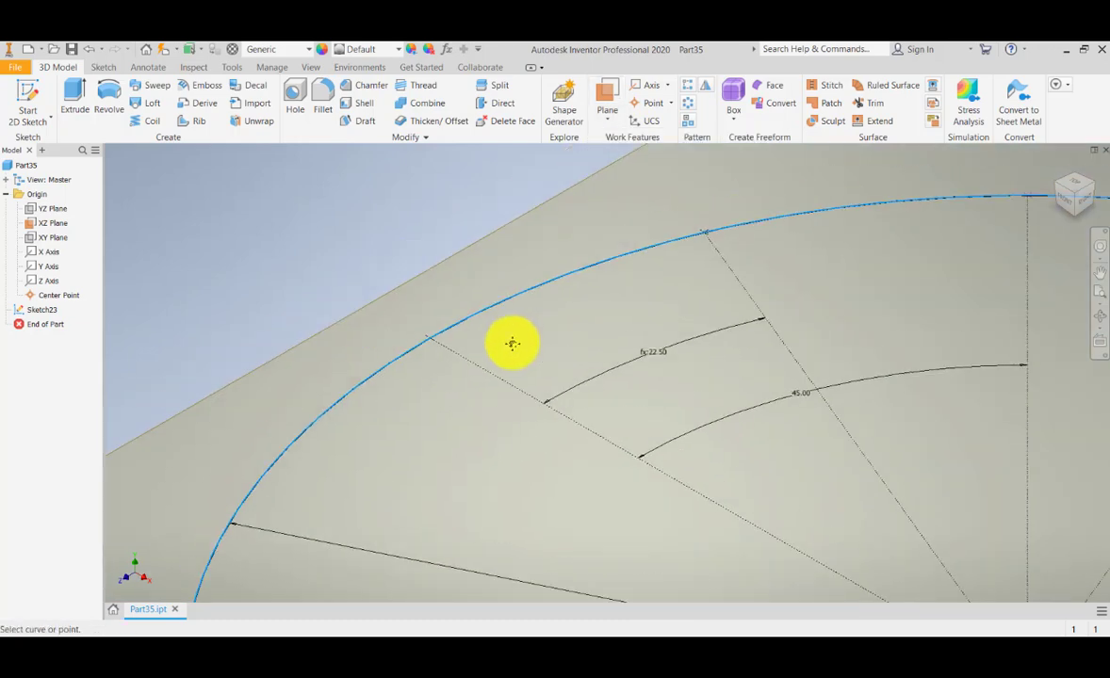
{"action": "left_click", "coordinate": [428, 350]}
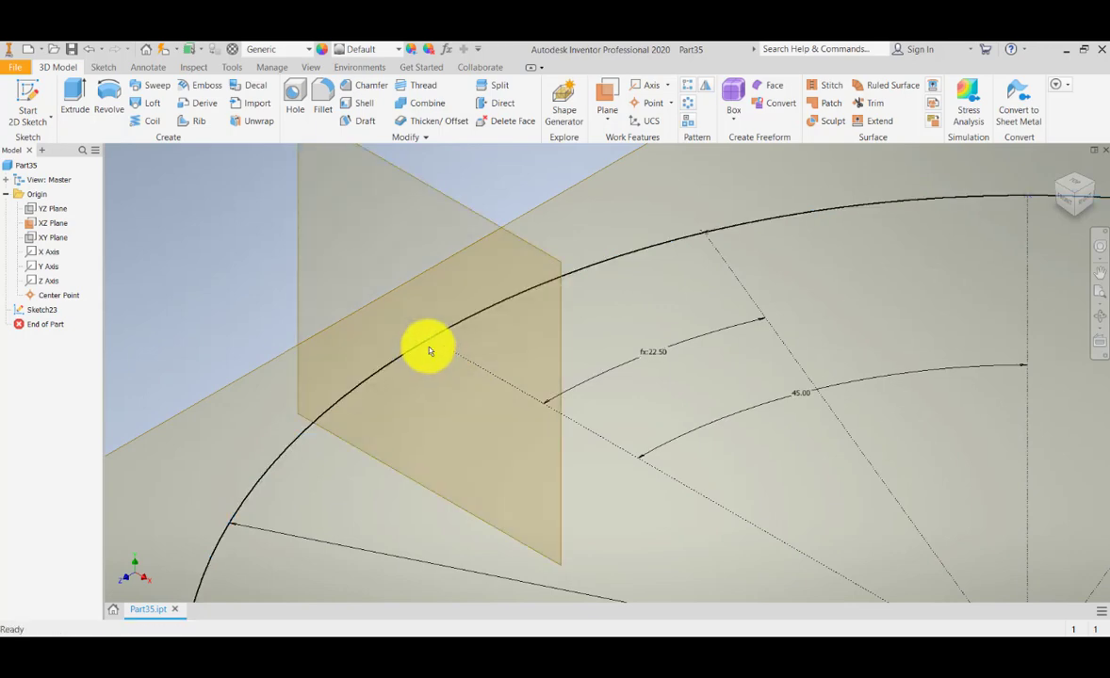
{"action": "scroll", "coordinate": [427, 358], "scroll_direction": "up", "scroll_amount": 6}
{"action": "scroll", "coordinate": [426, 357], "scroll_direction": "down", "scroll_amount": 5}
{"action": "mouse_move", "coordinate": [426, 358]}
{"action": "middle_mouse_down"}
{"action": "mouse_move", "coordinate": [421, 385]}
{"action": "mouse_move", "coordinate": [440, 359]}
{"action": "middle_mouse_up"}
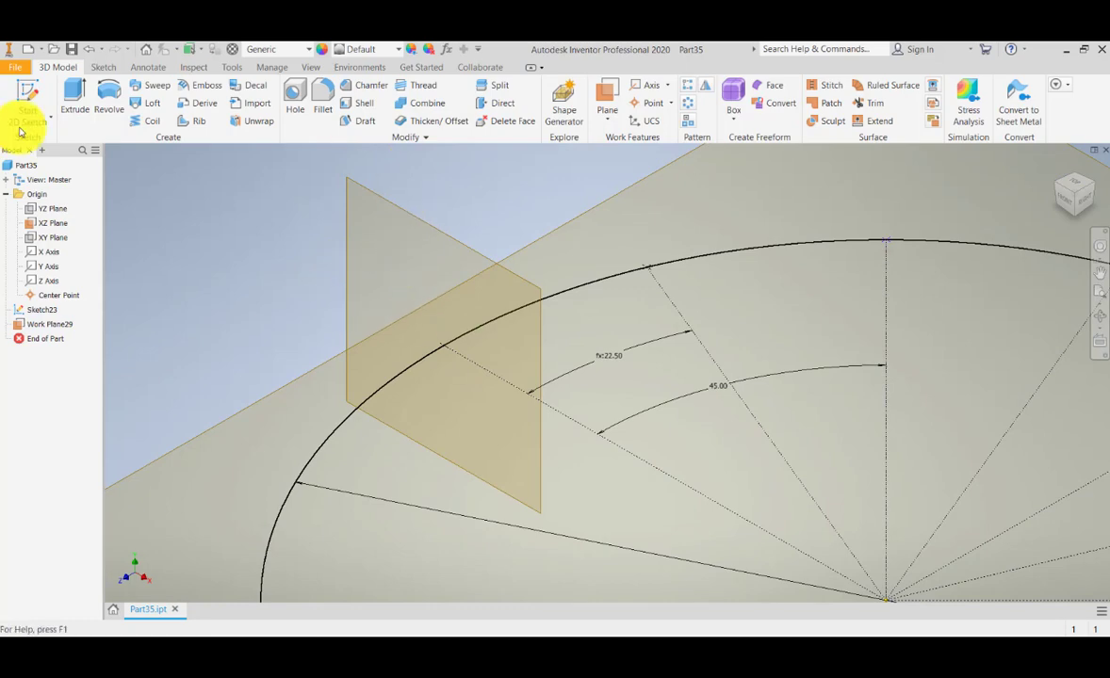
{"action": "left_click", "coordinate": [19, 97]}
Start Sketch24 on Work Plane29 and project the existing geometry into it.
{"action": "left_click", "coordinate": [446, 240]}
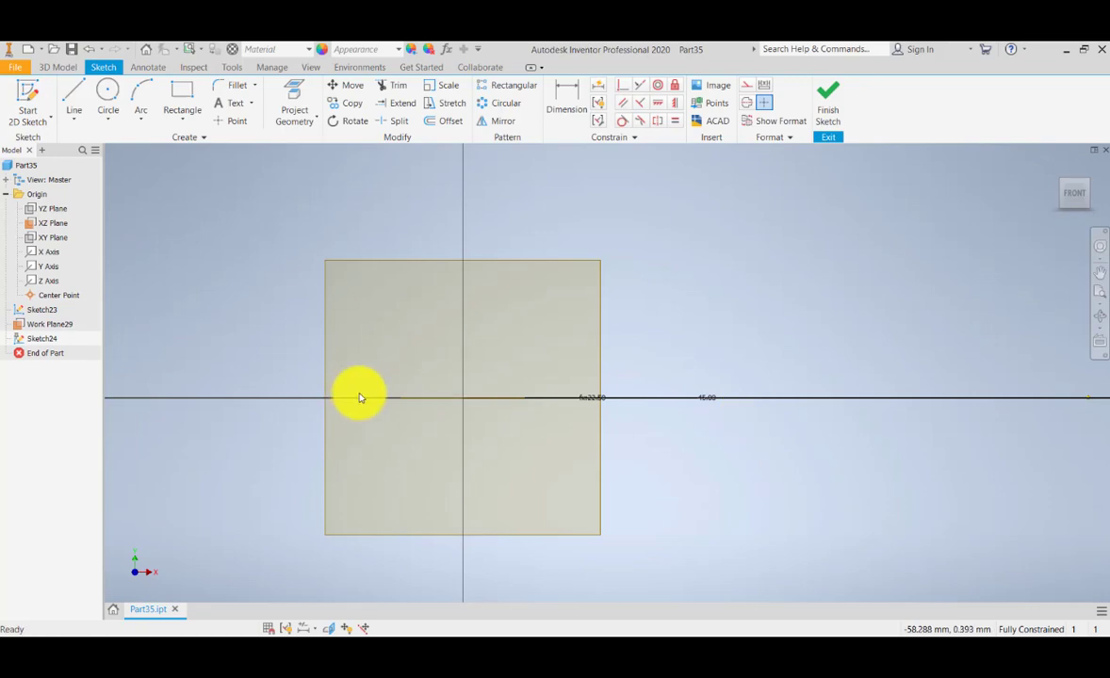
{"action": "left_click", "coordinate": [1057, 173]}
{"action": "scroll", "coordinate": [381, 323], "scroll_direction": "up", "scroll_amount": 5}
{"action": "middle_click_drag", "start_coordinate": [514, 165], "coordinate": [487, 257]}
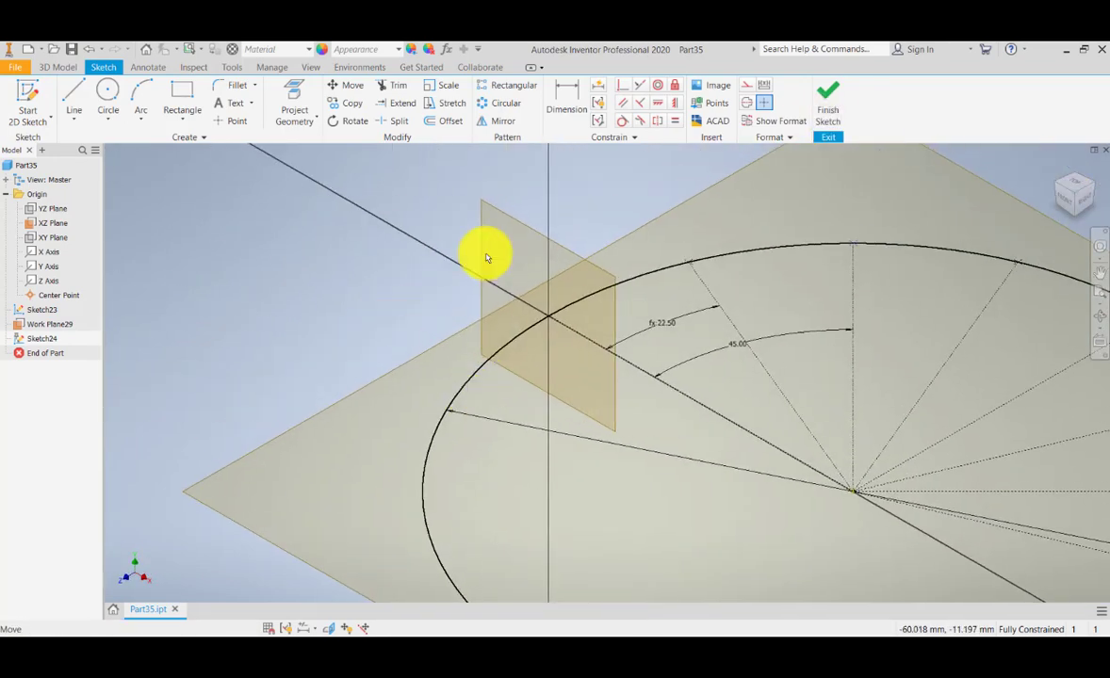
{"action": "left_click", "coordinate": [294, 99]}
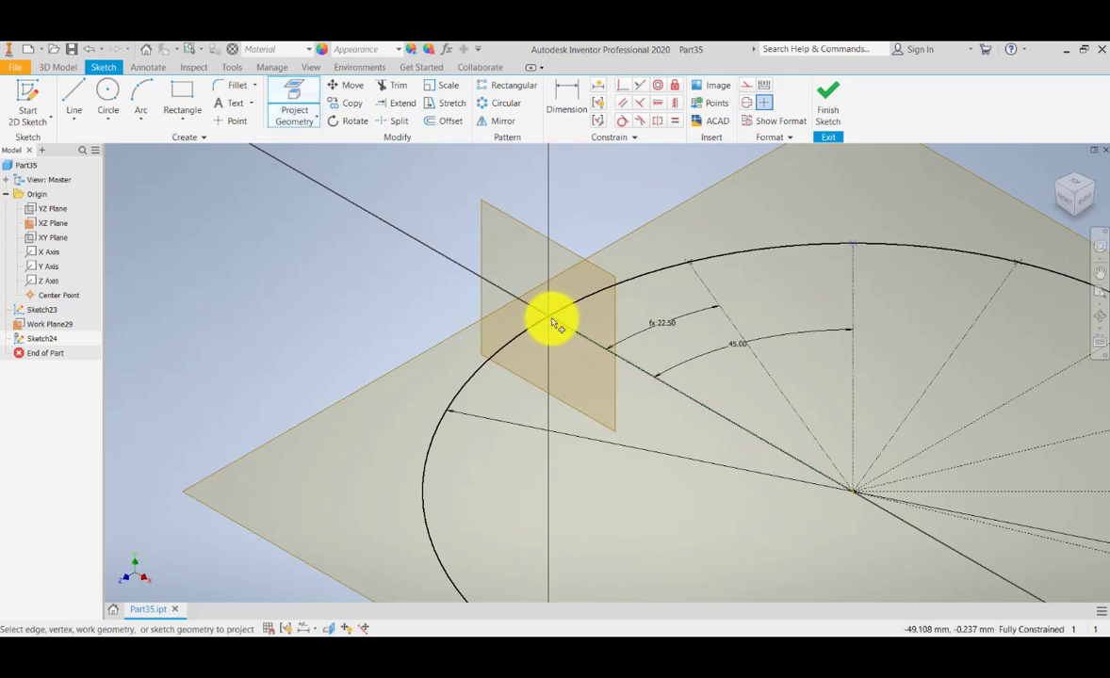
{"action": "scroll", "coordinate": [521, 323], "scroll_direction": "up", "scroll_amount": 2}
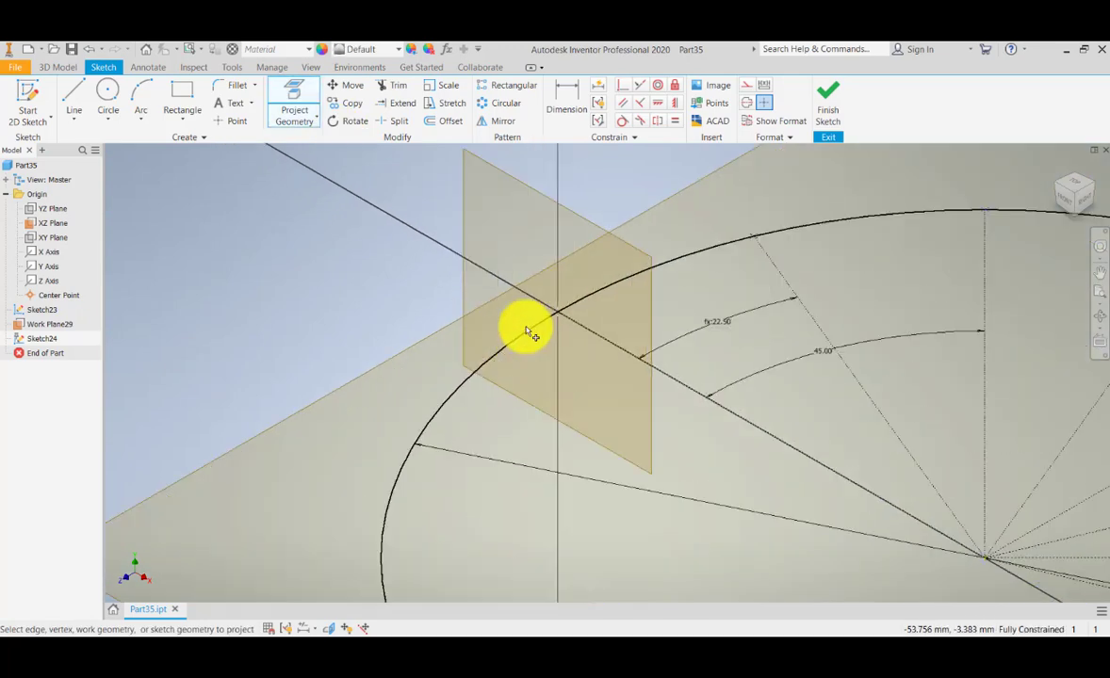
Draw a circle where the arc crosses the plane and dimension it to 10 mm diameter.
{"action": "left_click", "coordinate": [109, 94]}
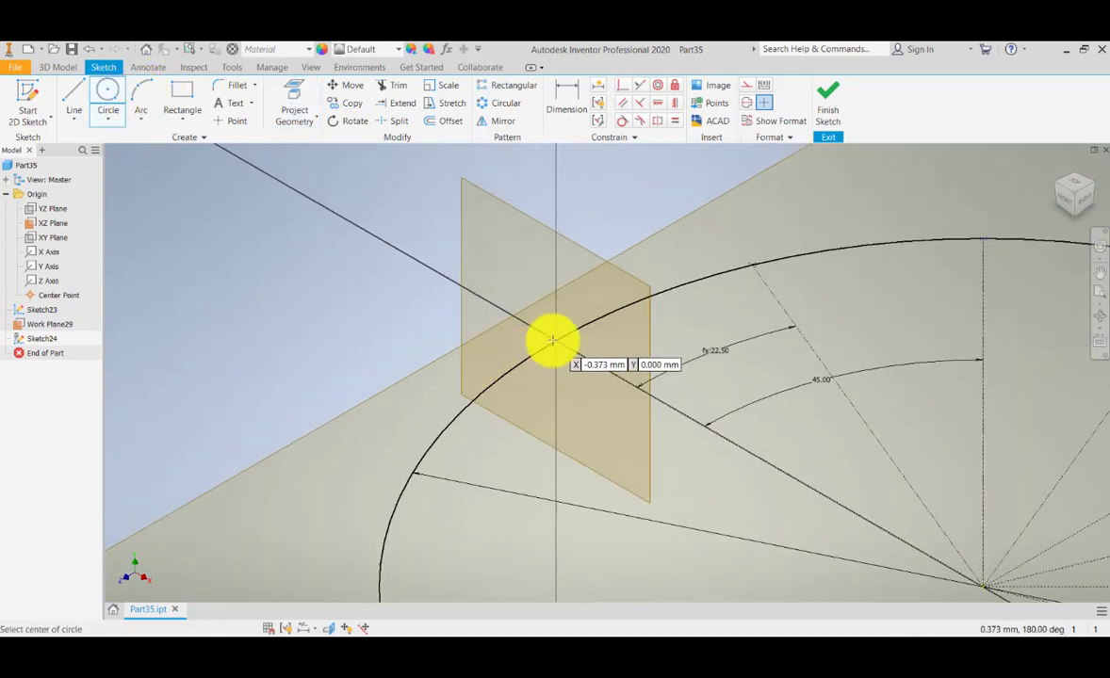
{"action": "scroll", "coordinate": [554, 341], "scroll_direction": "down", "scroll_amount": 3}
{"action": "scroll", "coordinate": [554, 341], "scroll_direction": "up", "scroll_amount": 4}
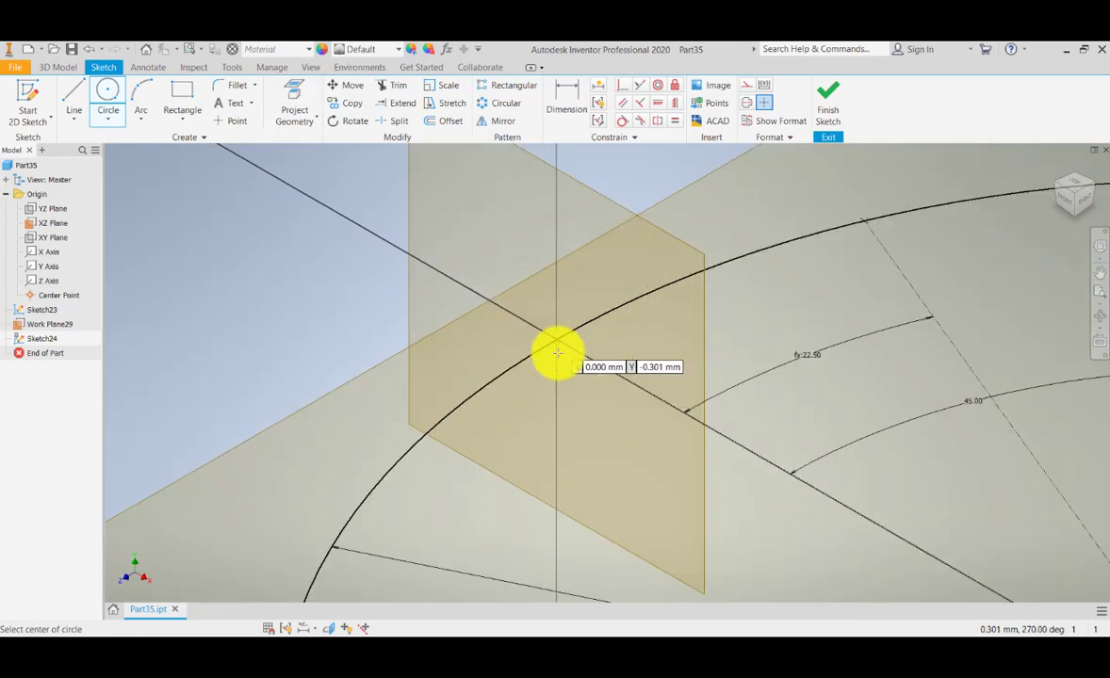
{"action": "left_click", "coordinate": [631, 430]}
{"action": "middle_click_drag", "start_coordinate": [581, 374], "coordinate": [564, 415]}
{"action": "left_click", "coordinate": [570, 109]}
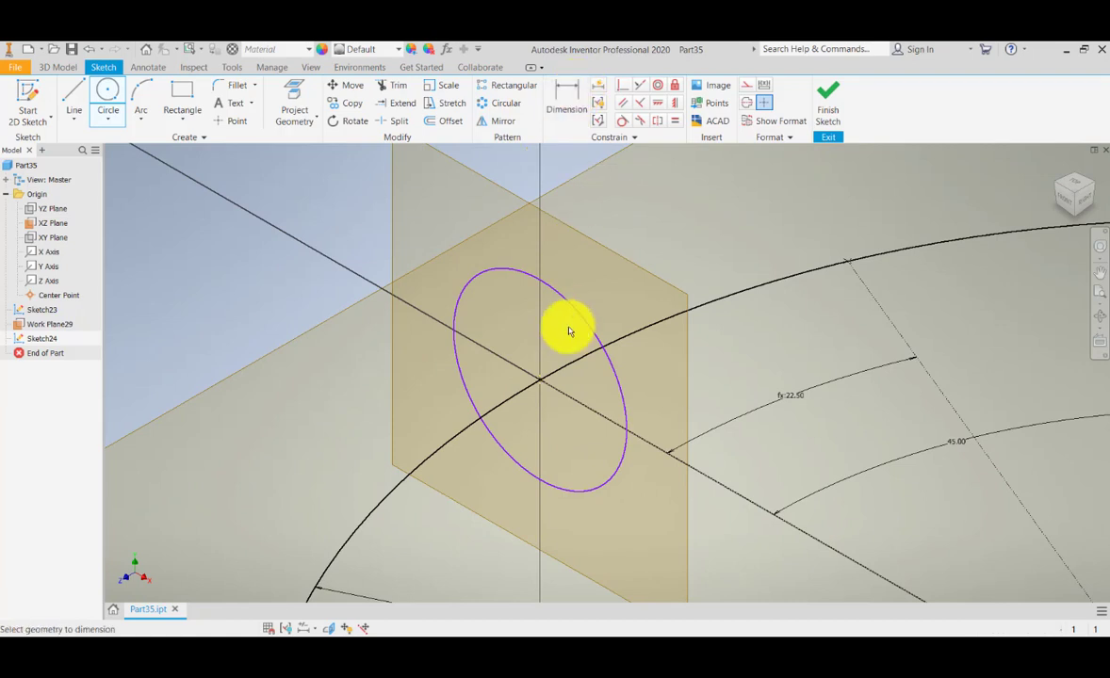
{"action": "left_click", "coordinate": [565, 302]}
{"action": "left_click", "coordinate": [703, 231]}
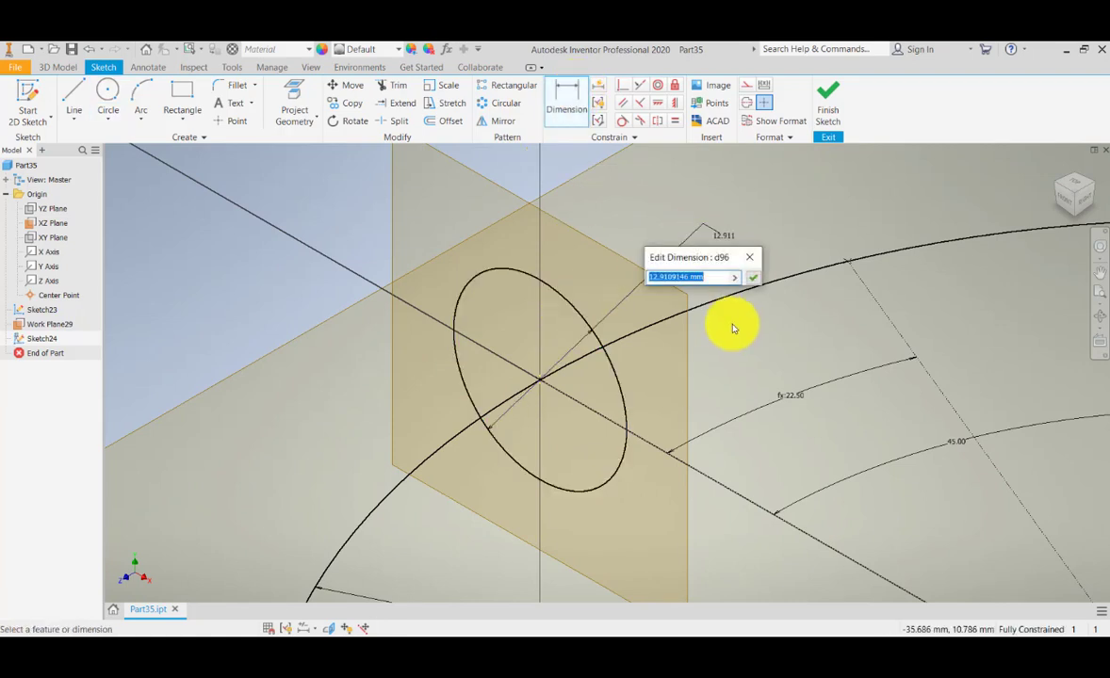
{"action": "key", "text": "Return"}
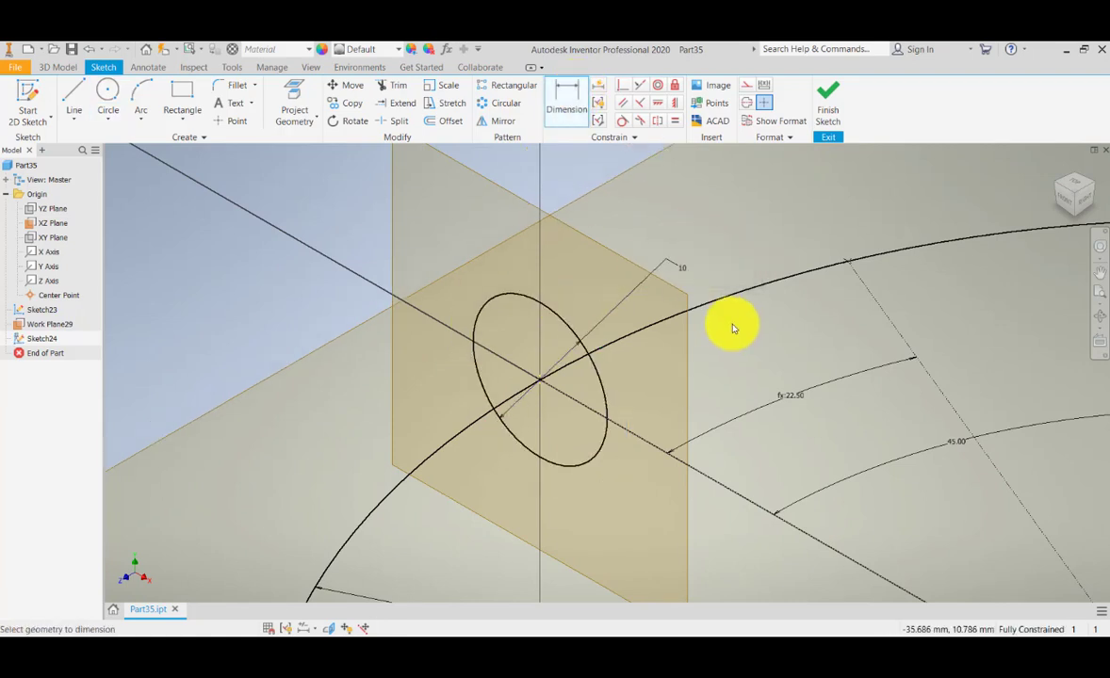
{"action": "scroll", "coordinate": [715, 311], "scroll_direction": "down", "scroll_amount": 5}
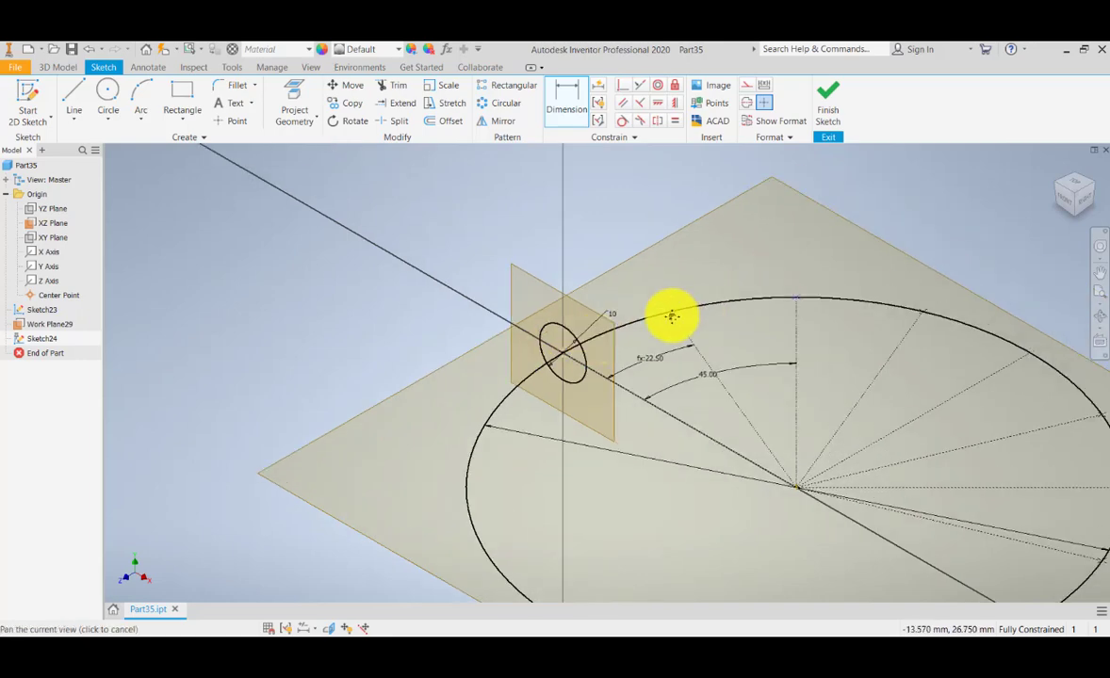
Finish the first section sketch and add Work Plane30 normal to the 100 mm circle at its 45° point.
{"action": "left_click", "coordinate": [825, 115]}
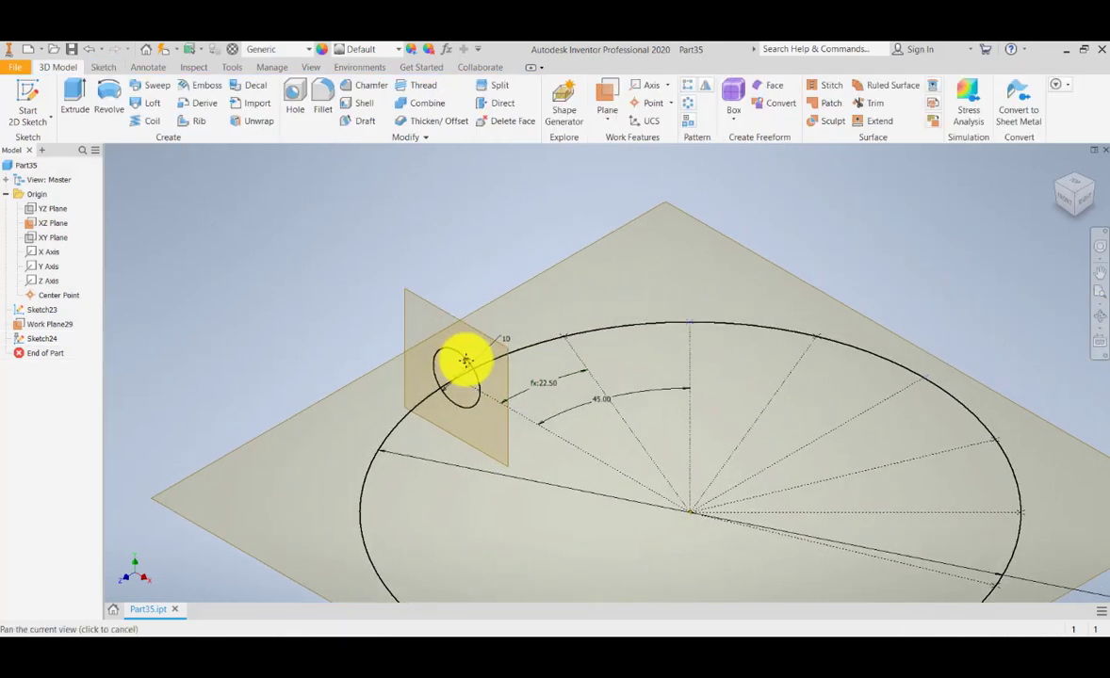
{"action": "left_click", "coordinate": [610, 101]}
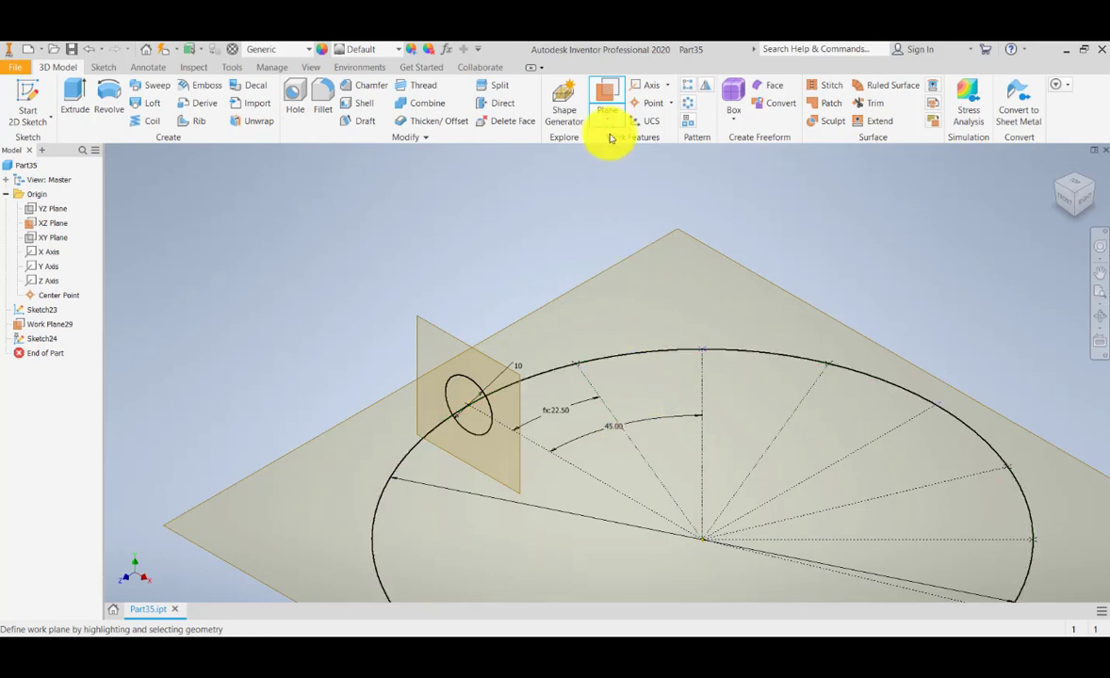
{"action": "left_click", "coordinate": [606, 121]}
{"action": "left_click", "coordinate": [671, 509]}
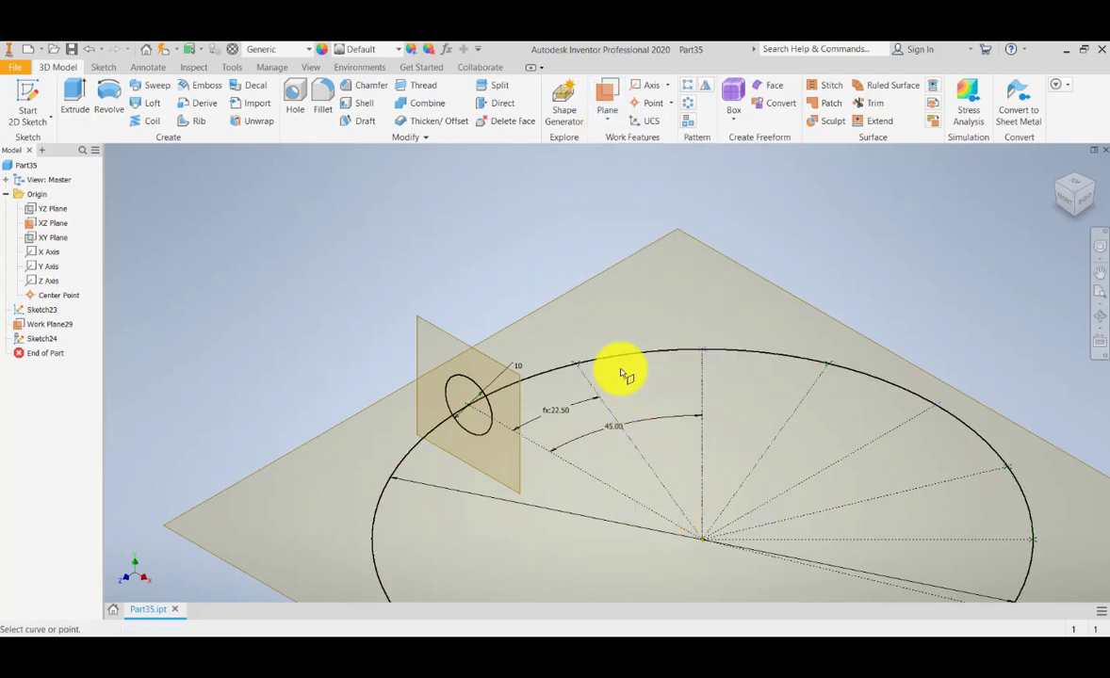
{"action": "left_click", "coordinate": [622, 357]}
{"action": "left_click", "coordinate": [577, 369]}
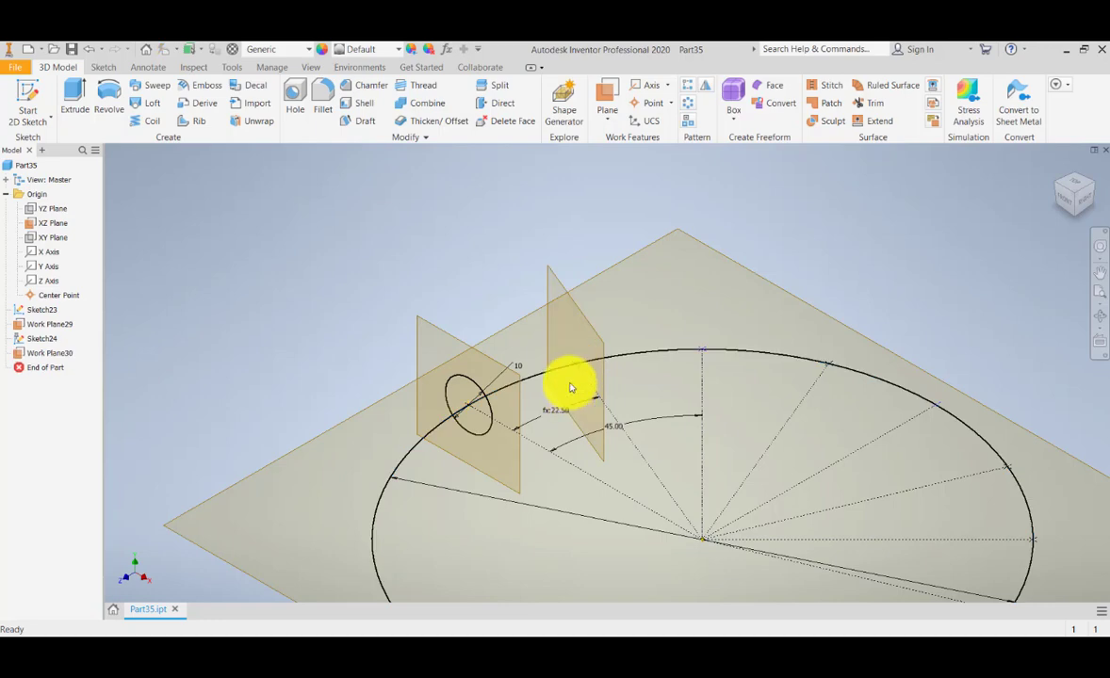
Start a new 2D sketch on Work Plane30.
{"action": "scroll", "coordinate": [570, 385], "scroll_direction": "up", "scroll_amount": 4}
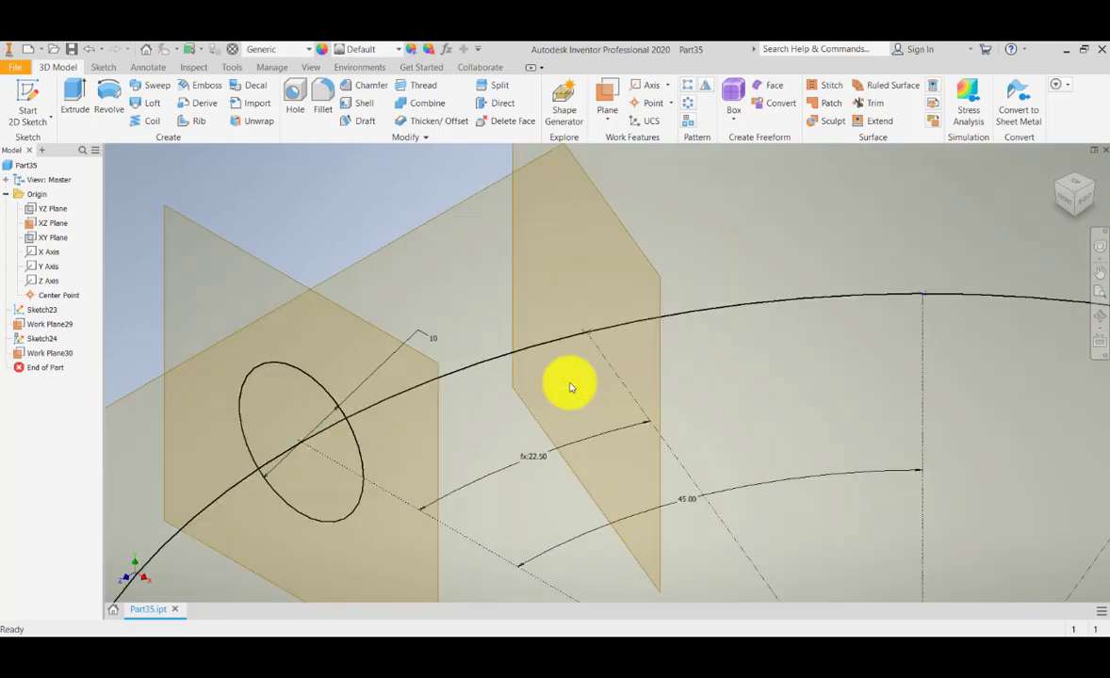
{"action": "left_click", "coordinate": [29, 91]}
{"action": "left_click", "coordinate": [590, 200]}
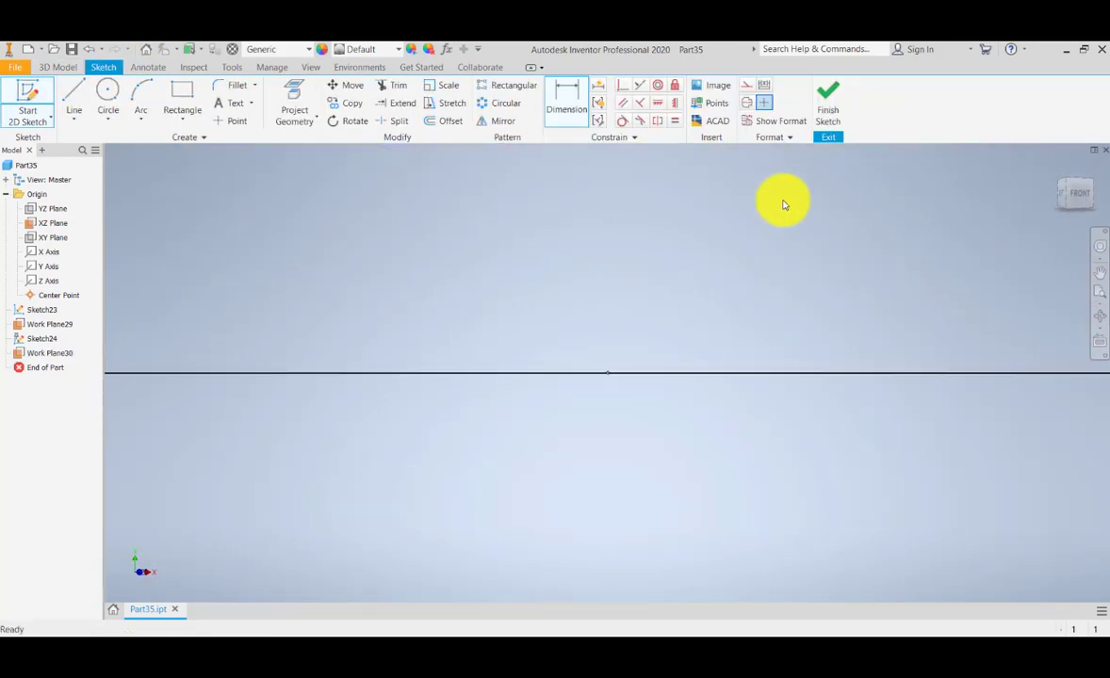
Draw a circle centred where the arc crosses Work Plane30.
{"action": "left_click", "coordinate": [1057, 168]}
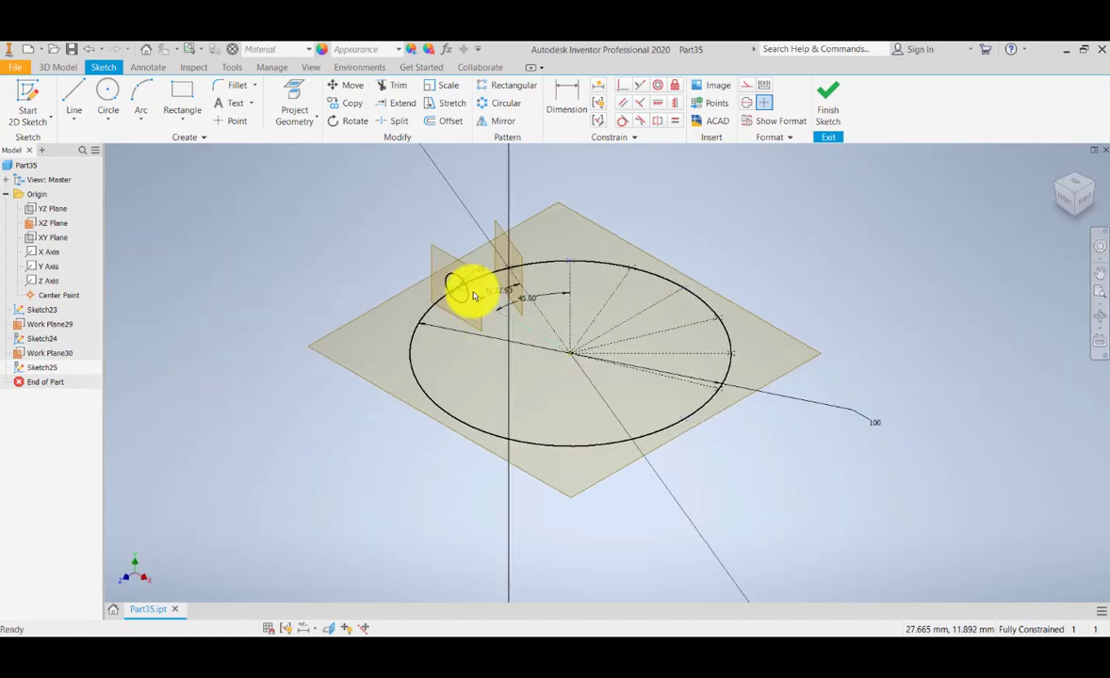
{"action": "scroll", "coordinate": [471, 287], "scroll_direction": "up", "scroll_amount": 4}
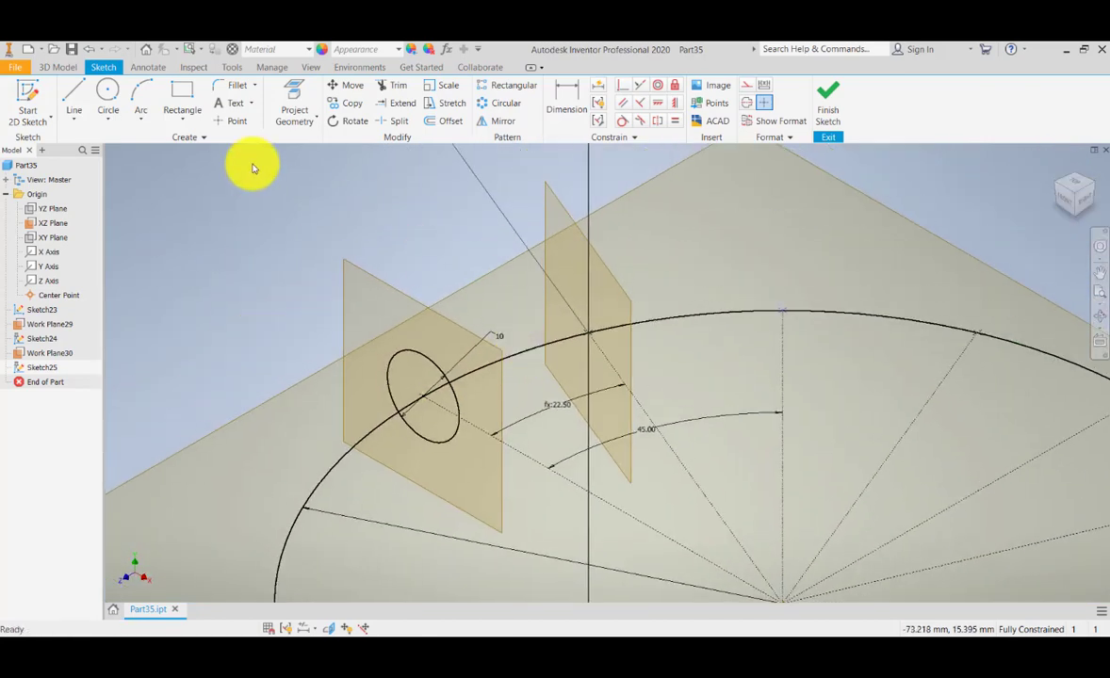
{"action": "left_click", "coordinate": [109, 92]}
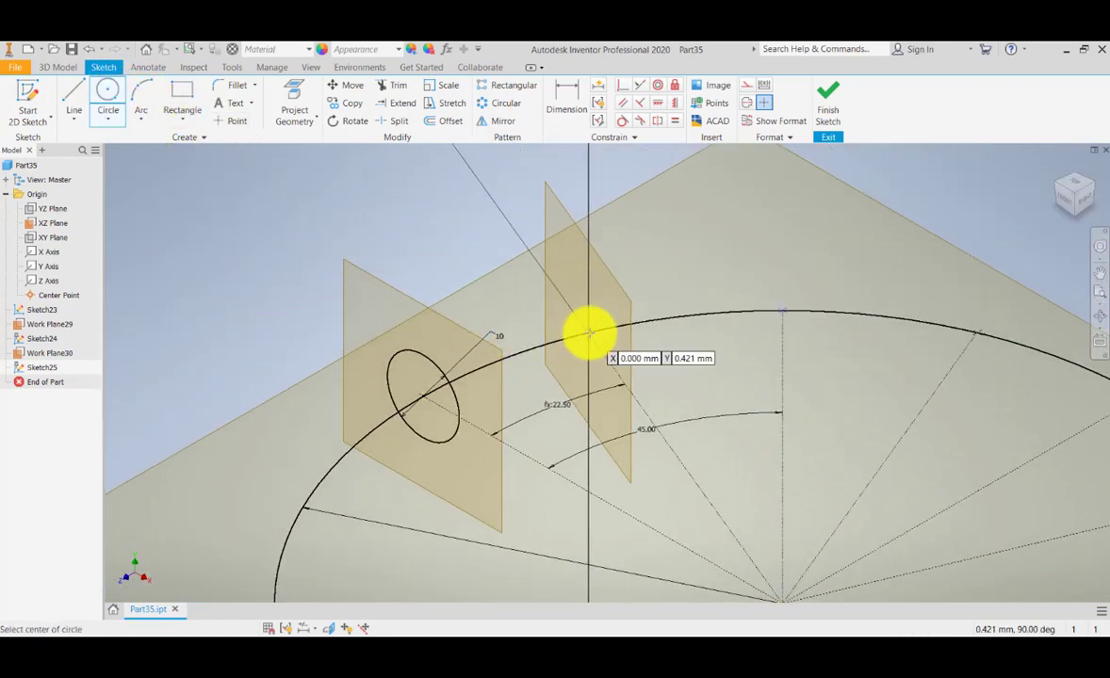
{"action": "scroll", "coordinate": [589, 331], "scroll_direction": "down", "scroll_amount": 5}
{"action": "scroll", "coordinate": [589, 331], "scroll_direction": "up", "scroll_amount": 7}
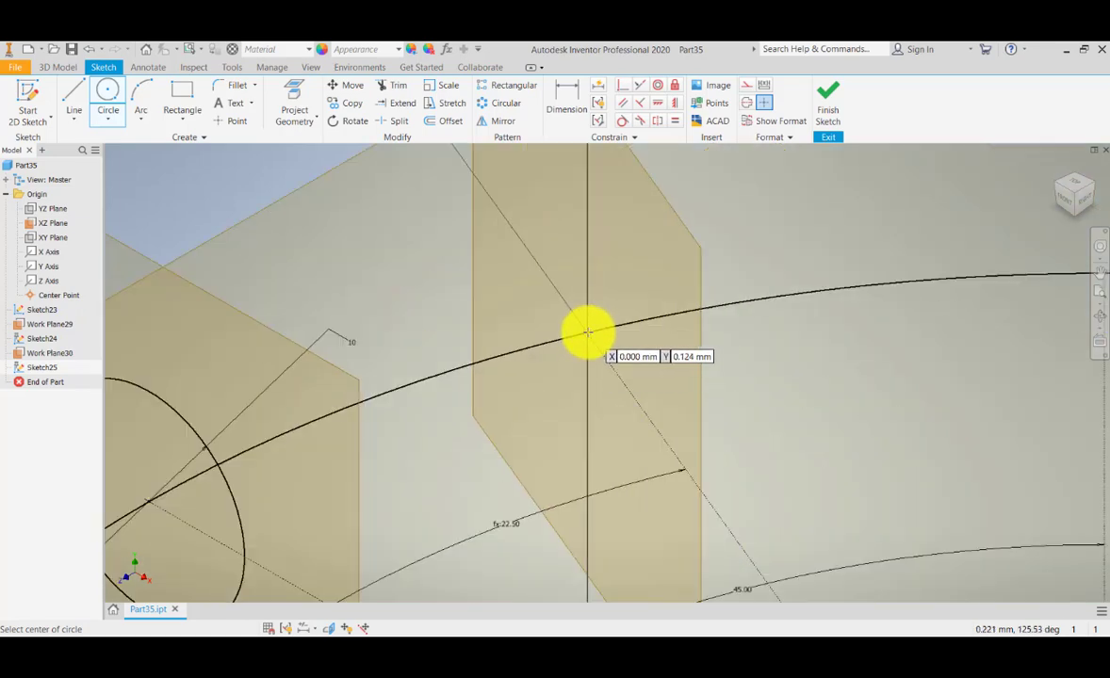
{"action": "left_click", "coordinate": [588, 332]}
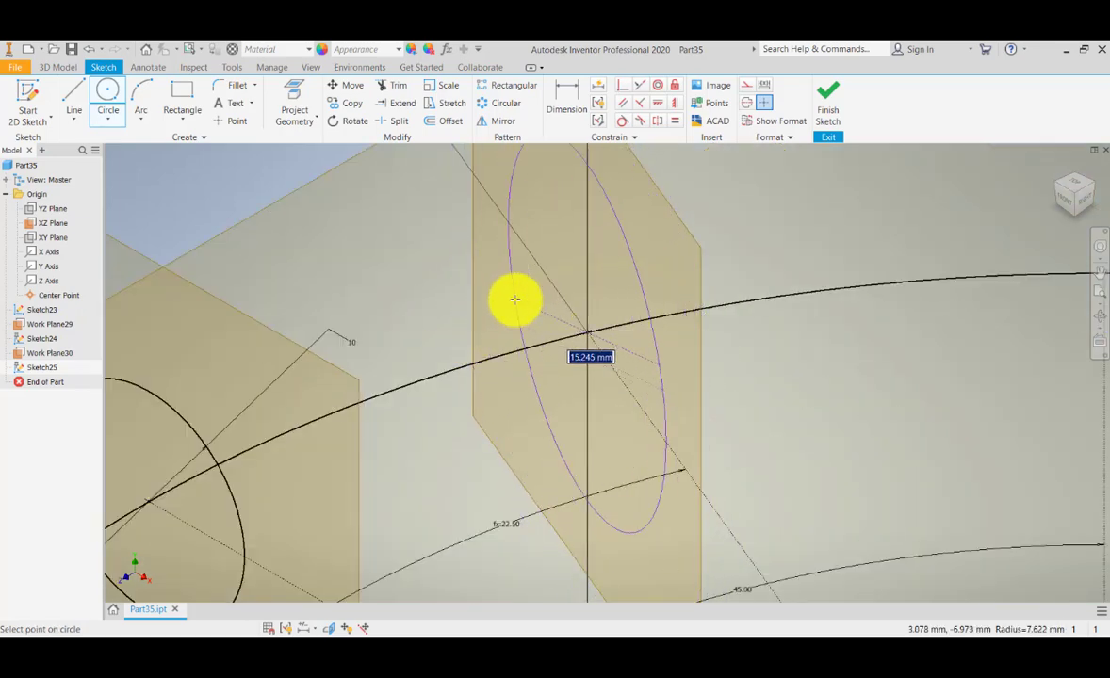
{"action": "left_click", "coordinate": [509, 302]}
{"action": "scroll", "coordinate": [510, 321], "scroll_direction": "down", "scroll_amount": 3}
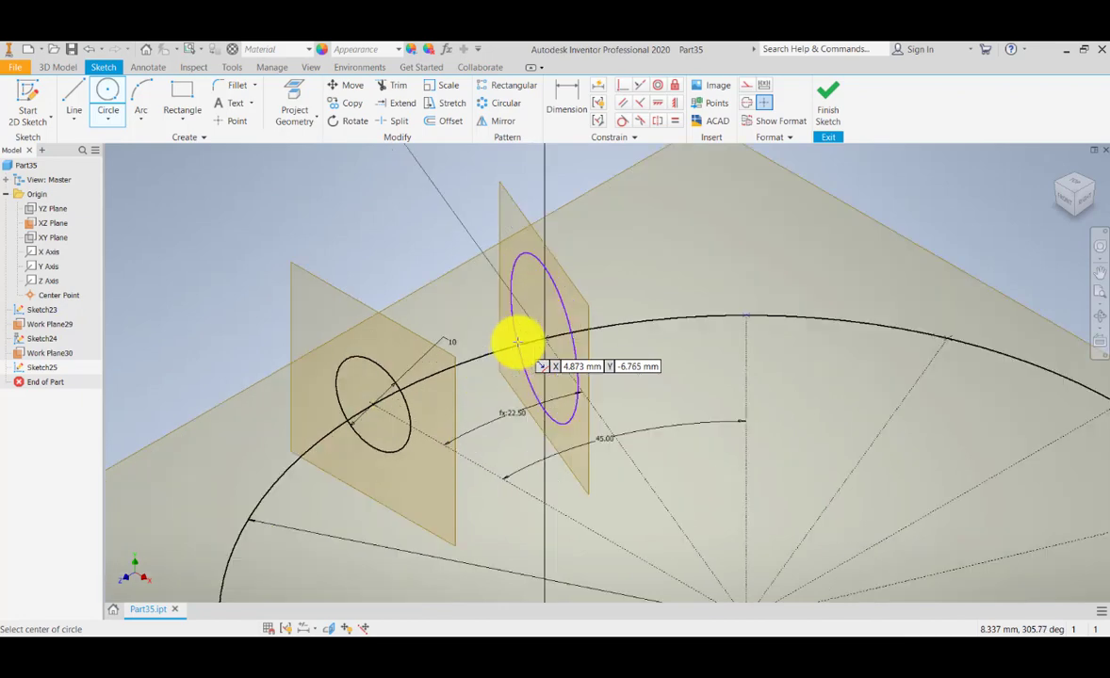
Dimension the circle's diameter as d96*2 (20 mm) and finish Sketch25.
{"action": "left_click", "coordinate": [570, 102]}
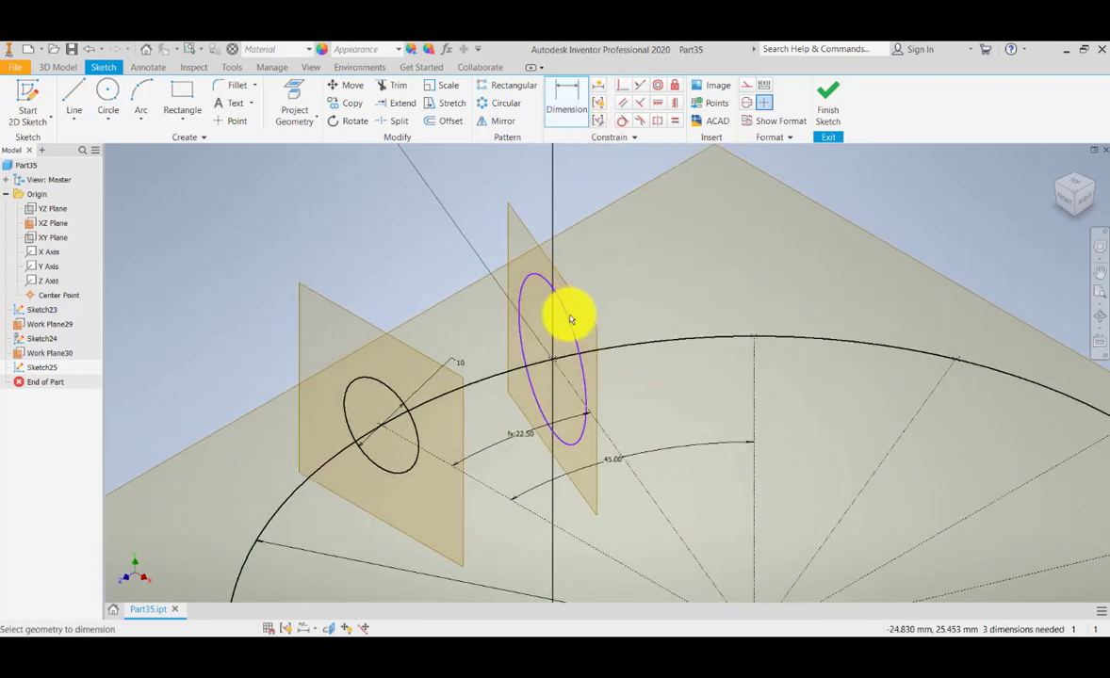
{"action": "left_click", "coordinate": [568, 317]}
{"action": "left_click", "coordinate": [614, 247]}
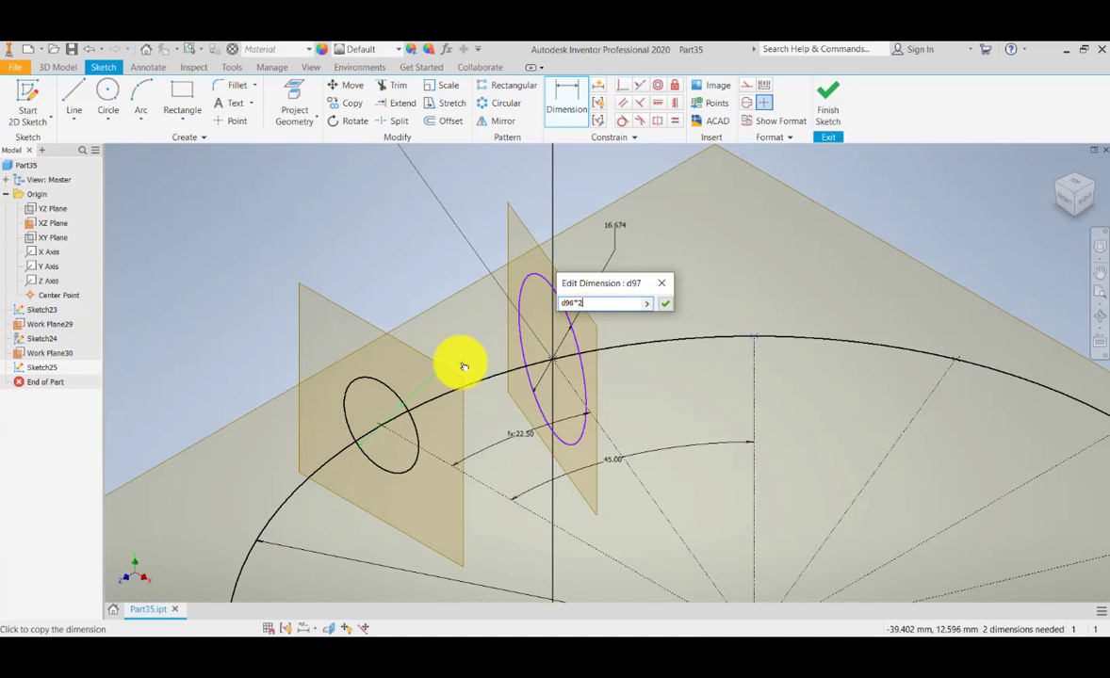
{"action": "key", "text": "Return"}
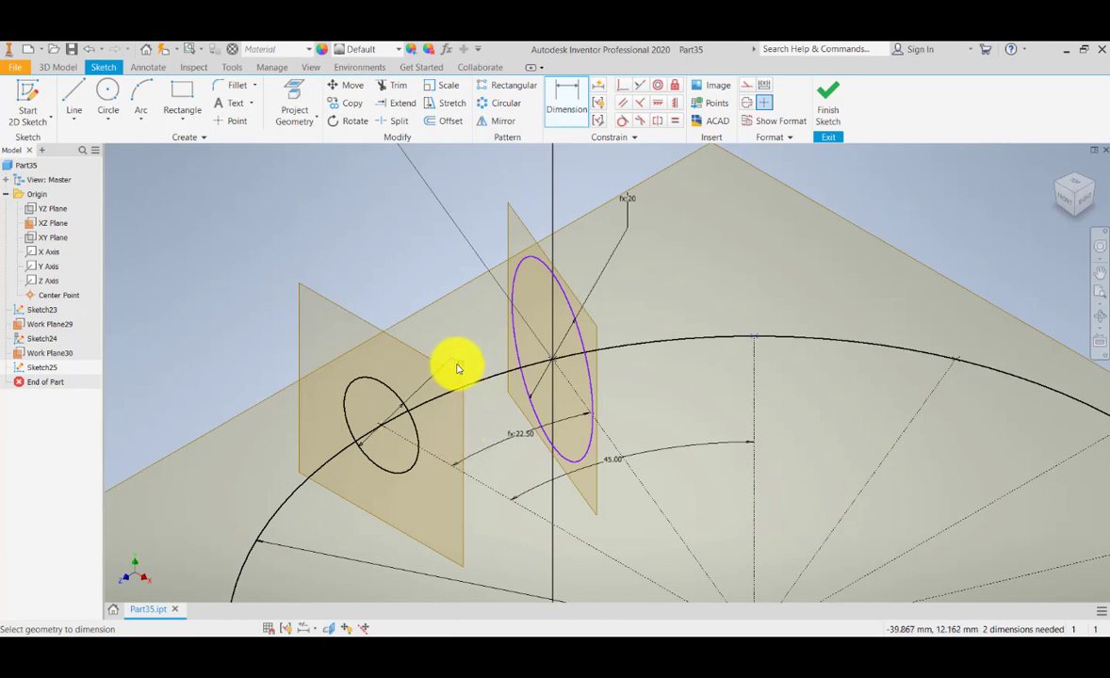
{"action": "left_click", "coordinate": [456, 365]}
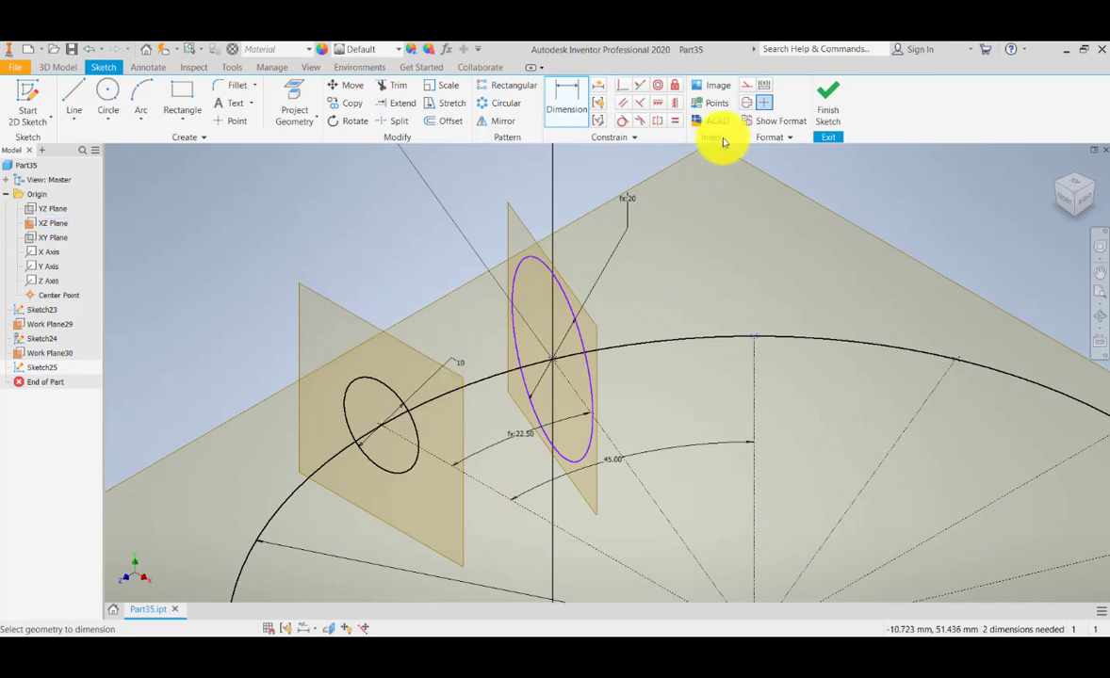
{"action": "left_click", "coordinate": [829, 96]}
{"action": "double_click", "coordinate": [459, 363]}
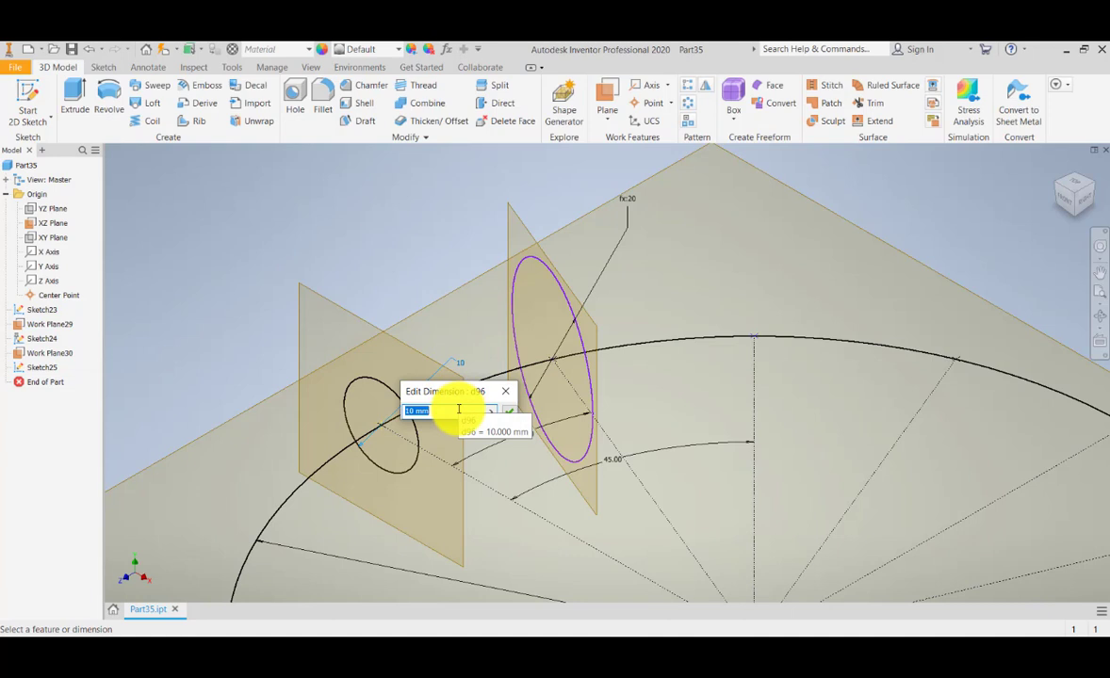
{"action": "key", "text": "Return"}
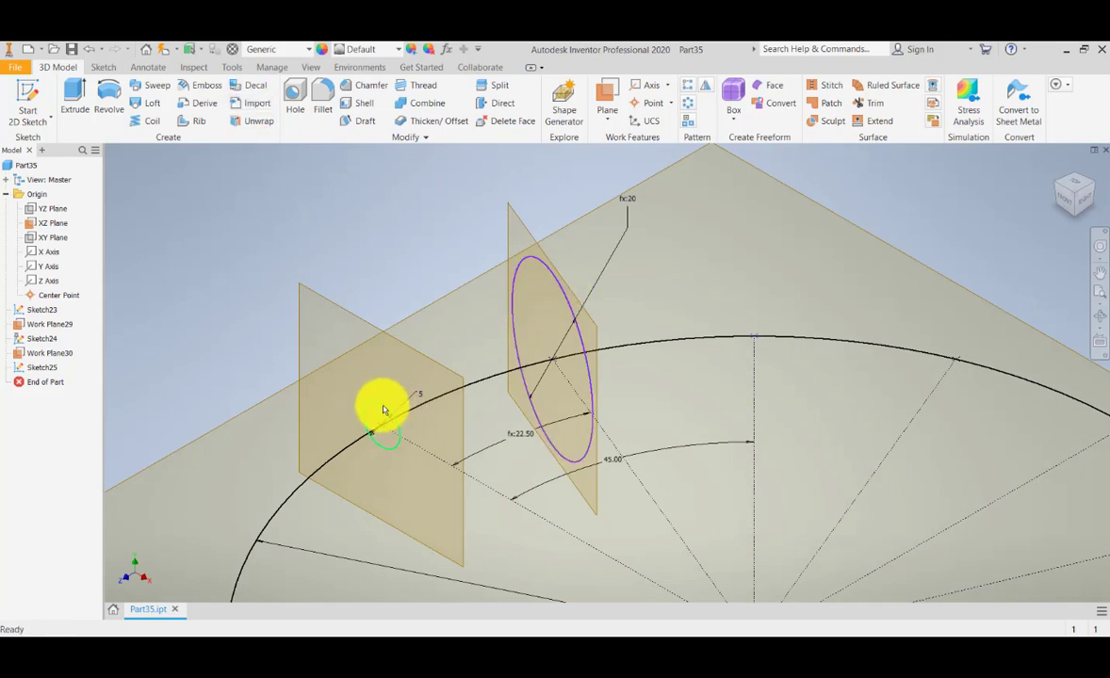
{"action": "left_click", "coordinate": [164, 53]}
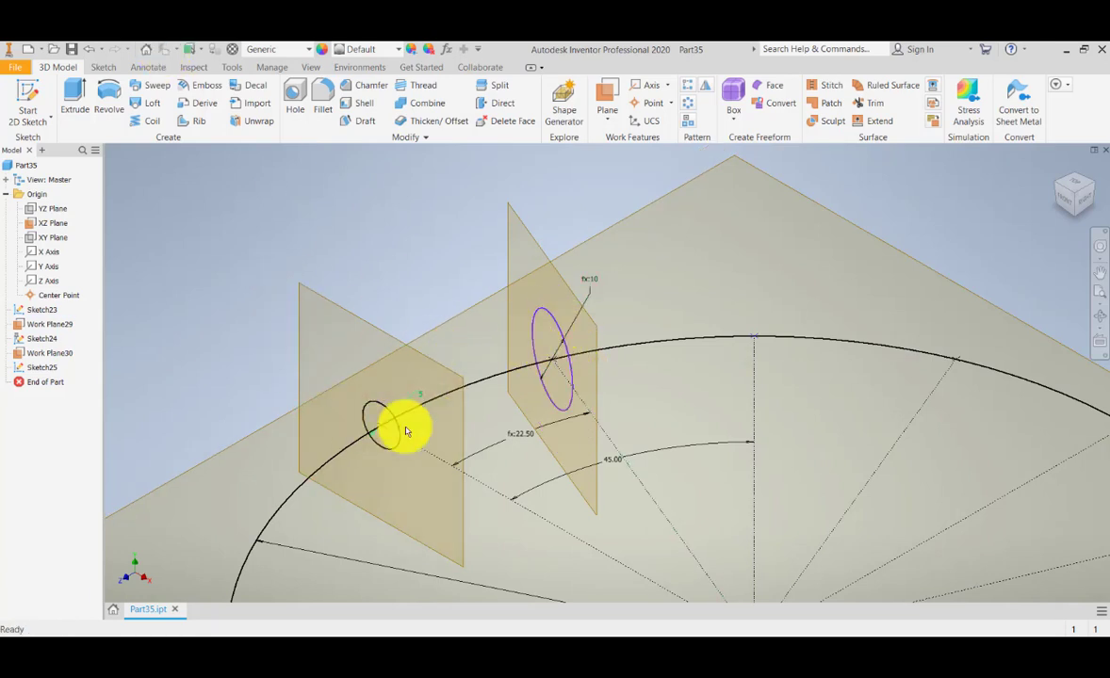
{"action": "double_click", "coordinate": [424, 403]}
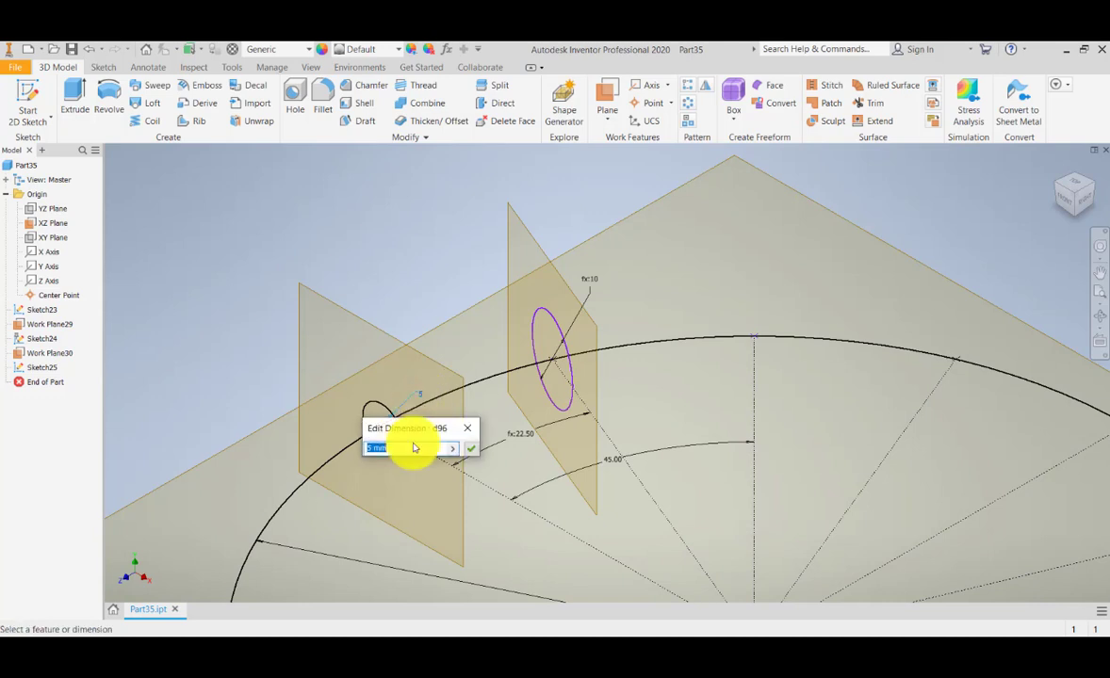
{"action": "key", "text": "Return"}
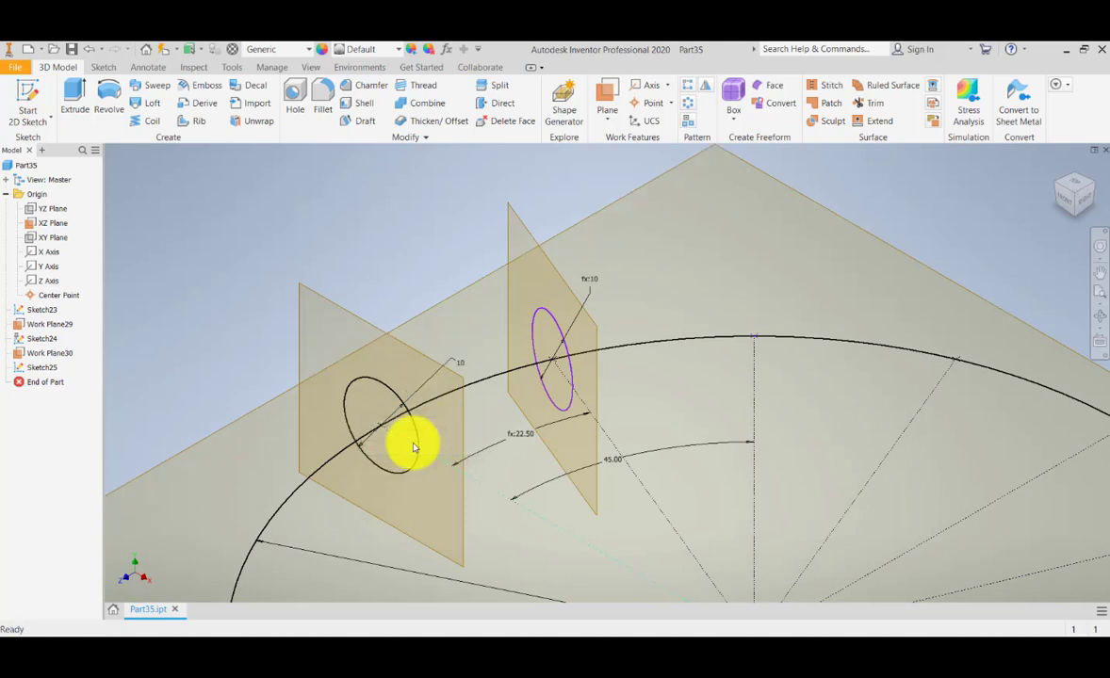
{"action": "left_click", "coordinate": [165, 55]}
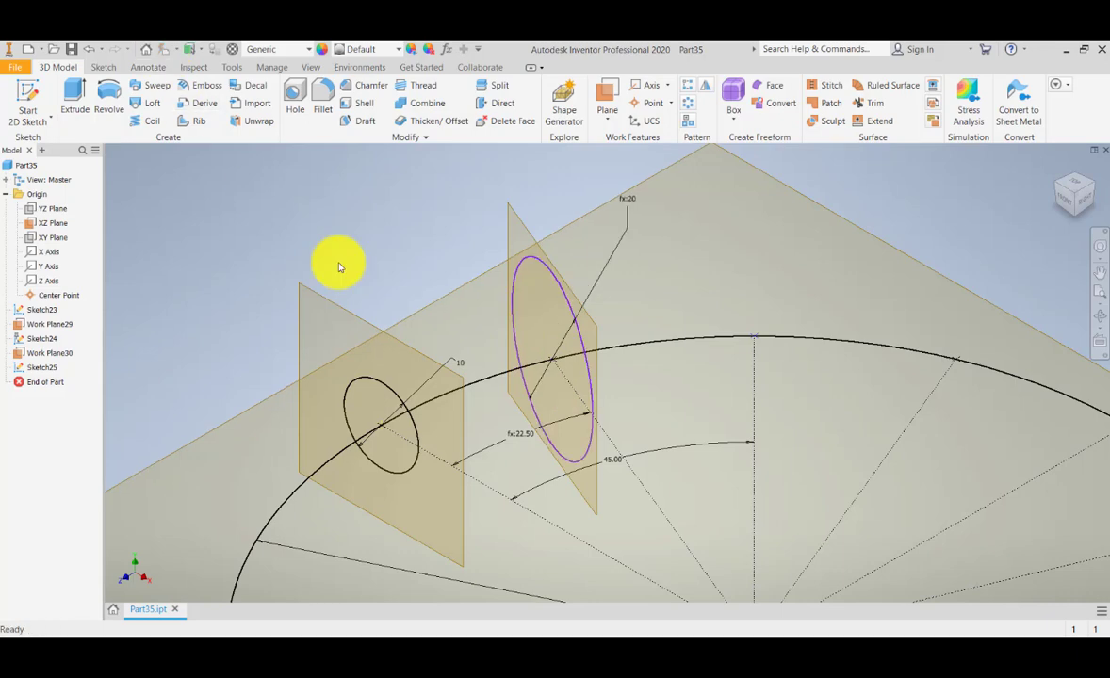
Pan and zoom to frame the existing circle sections along the arc.
{"action": "middle_click_drag", "start_coordinate": [556, 286], "coordinate": [498, 288]}
{"action": "scroll", "coordinate": [498, 346], "scroll_direction": "up", "scroll_amount": 5}
{"action": "scroll", "coordinate": [499, 345], "scroll_direction": "down", "scroll_amount": 8}
{"action": "scroll", "coordinate": [496, 311], "scroll_direction": "up", "scroll_amount": 5}
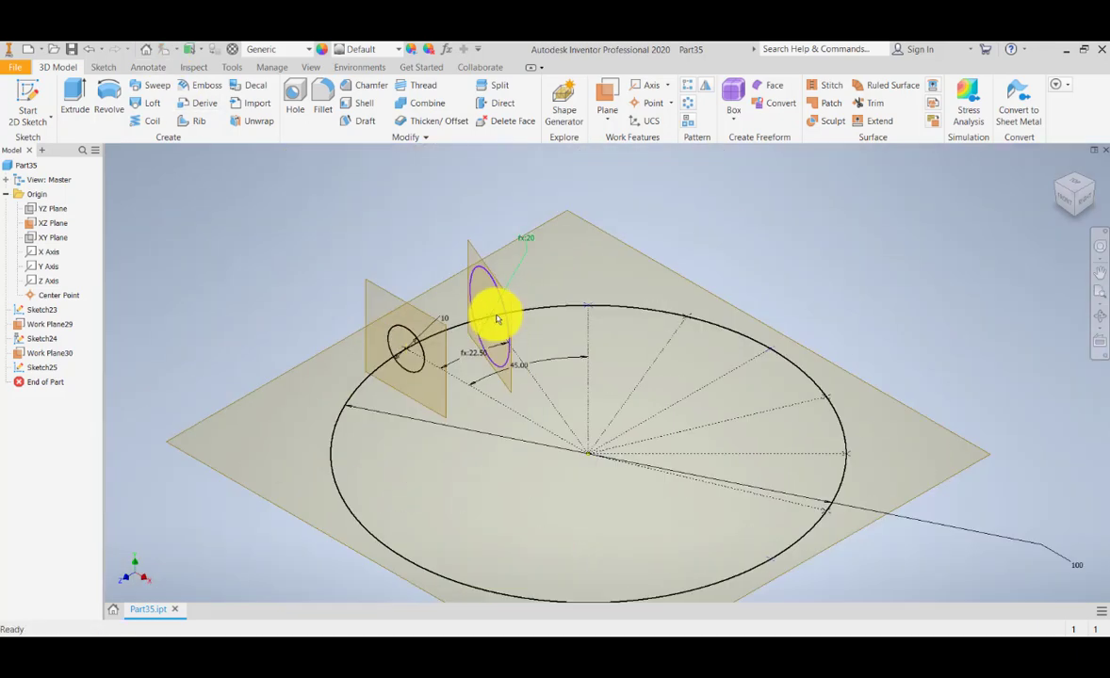
{"action": "scroll", "coordinate": [473, 347], "scroll_direction": "down", "scroll_amount": 4}
{"action": "middle_click_drag", "start_coordinate": [439, 403], "coordinate": [459, 352]}
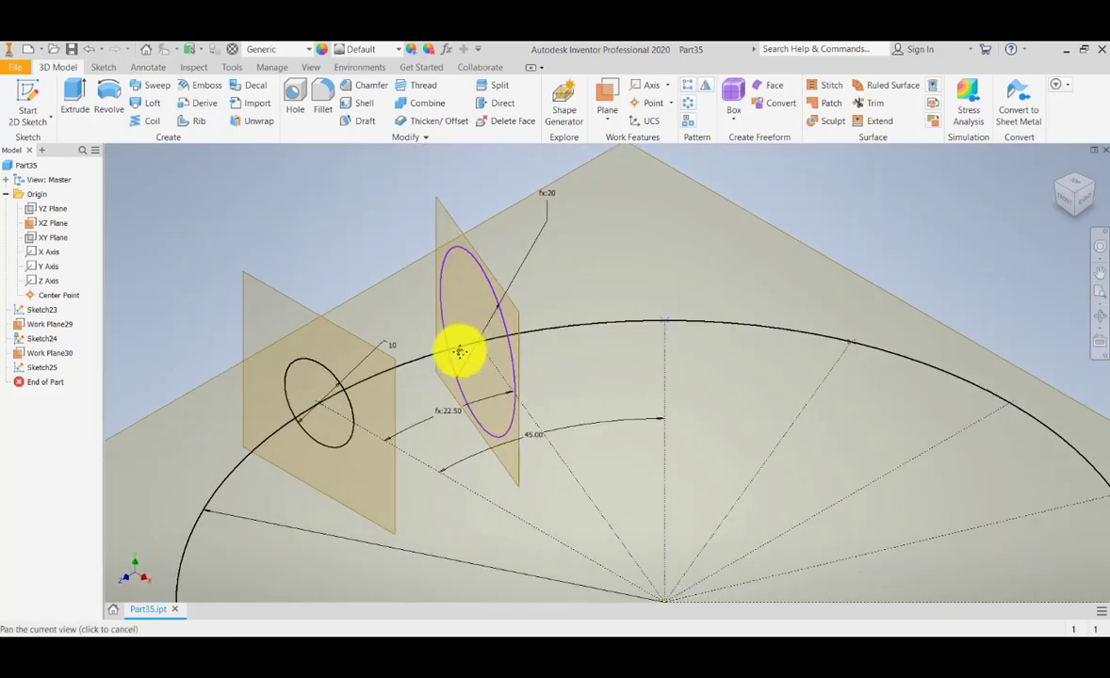
{"action": "middle_click_drag", "start_coordinate": [549, 393], "coordinate": [529, 390]}
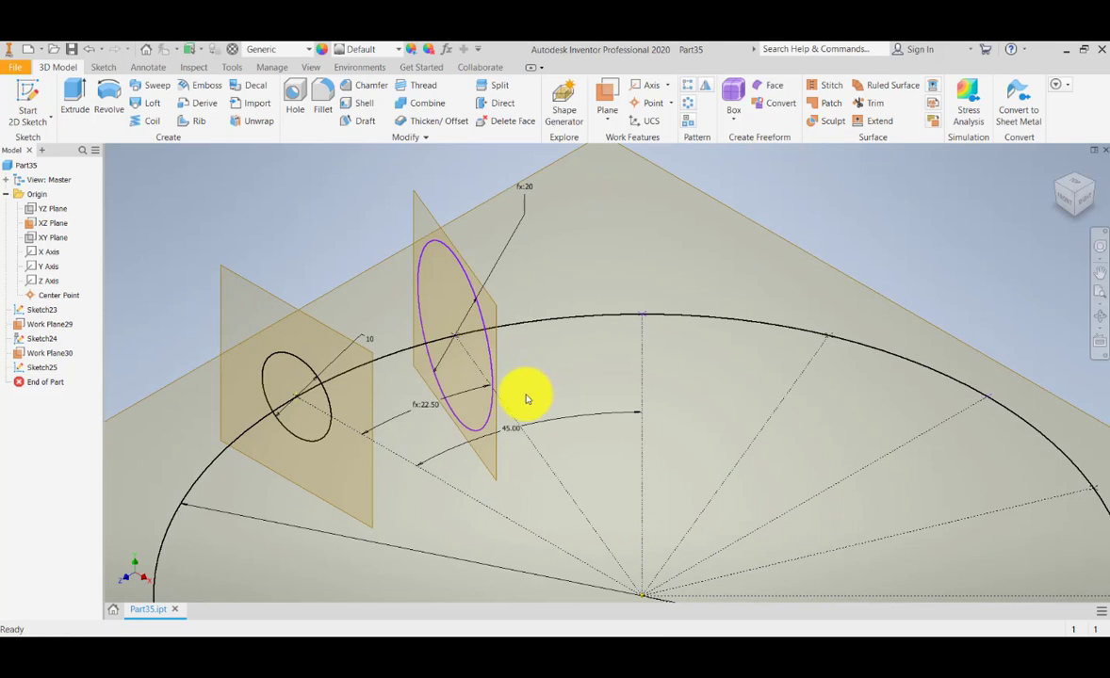
{"action": "middle_click_drag", "start_coordinate": [555, 393], "coordinate": [555, 389]}
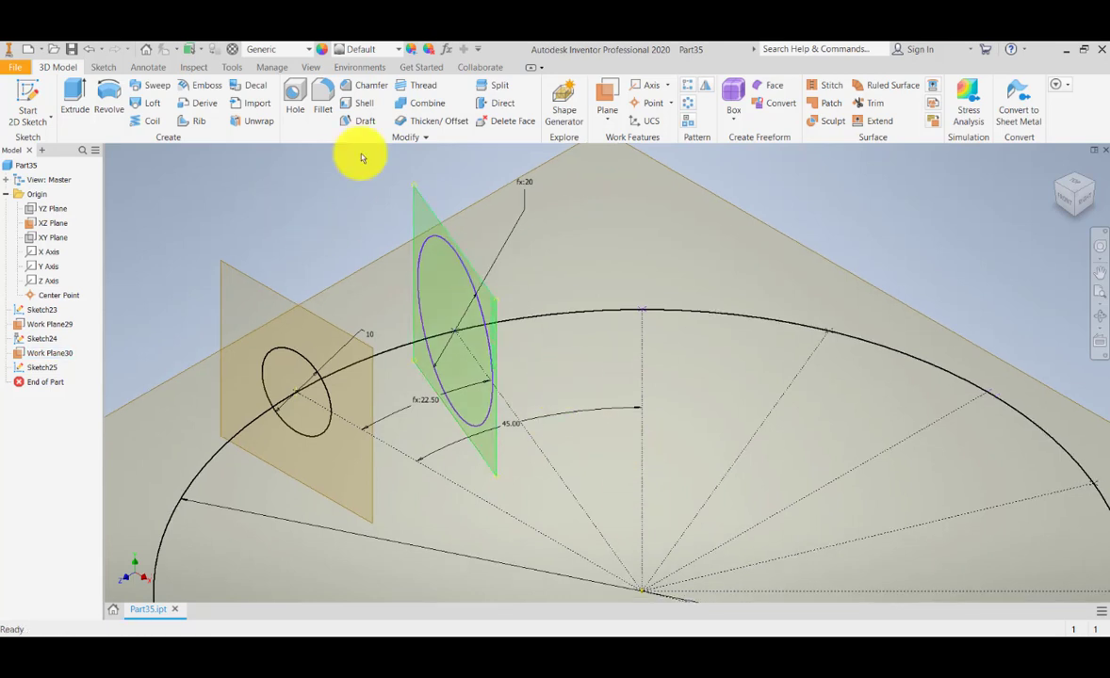
Create Work Plane31 normal to the 100 mm circle at its top marked point.
{"action": "left_click", "coordinate": [607, 116]}
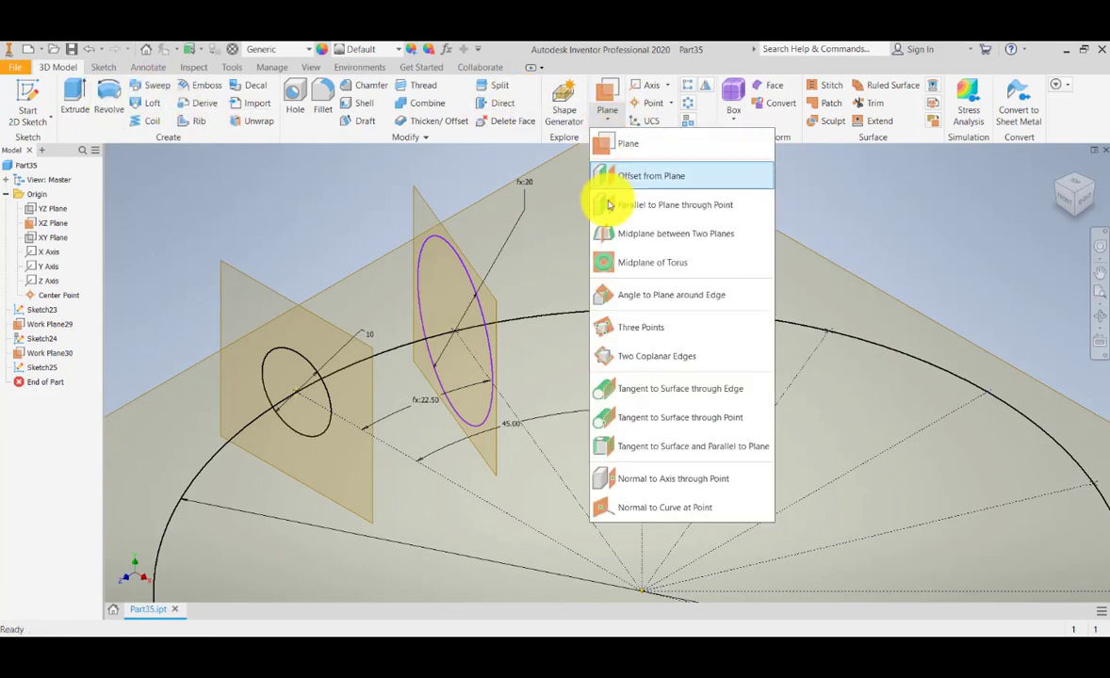
{"action": "left_click", "coordinate": [665, 509]}
{"action": "left_click", "coordinate": [706, 318]}
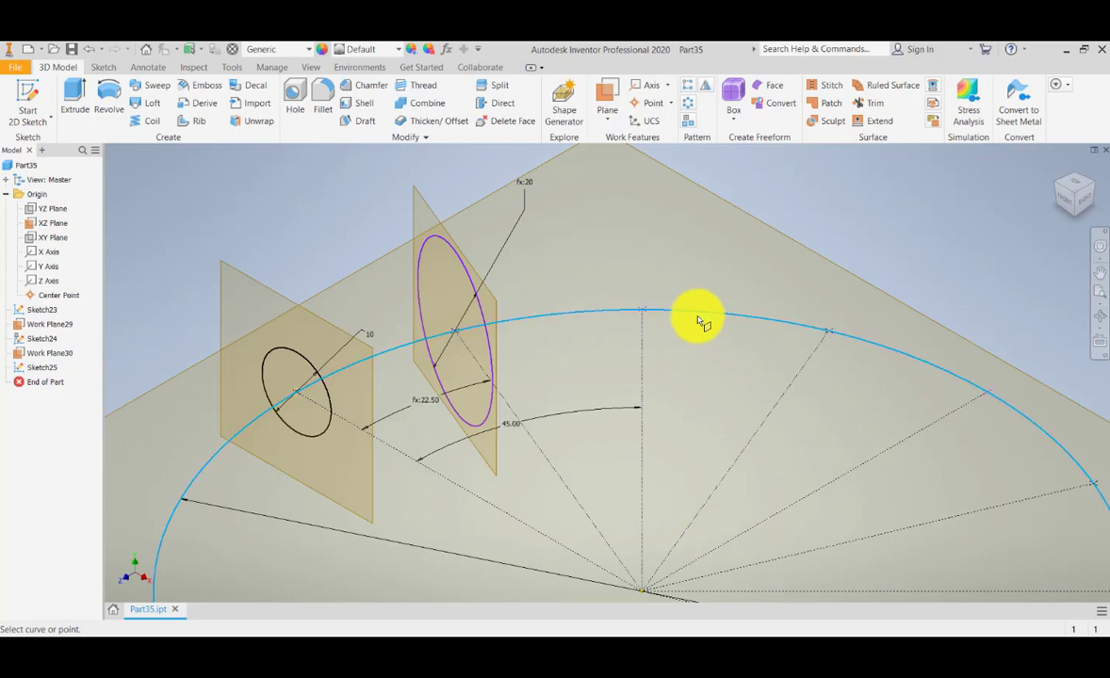
{"action": "left_click", "coordinate": [644, 315]}
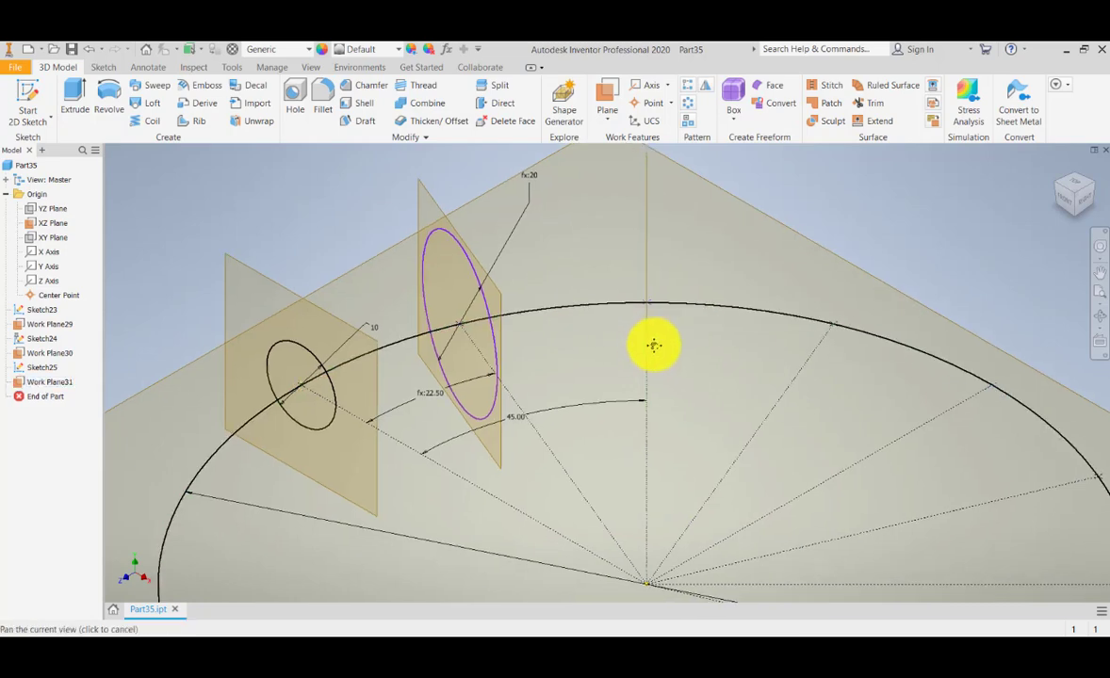
{"action": "left_click", "coordinate": [1059, 185]}
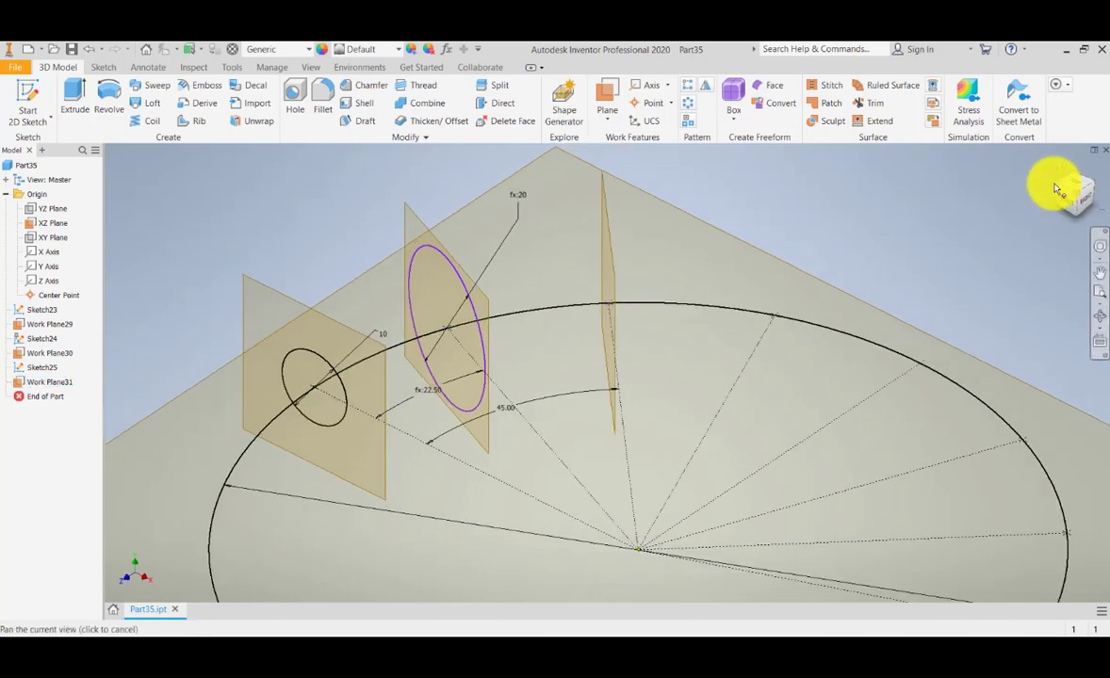
{"action": "scroll", "coordinate": [426, 388], "scroll_direction": "up", "scroll_amount": 3}
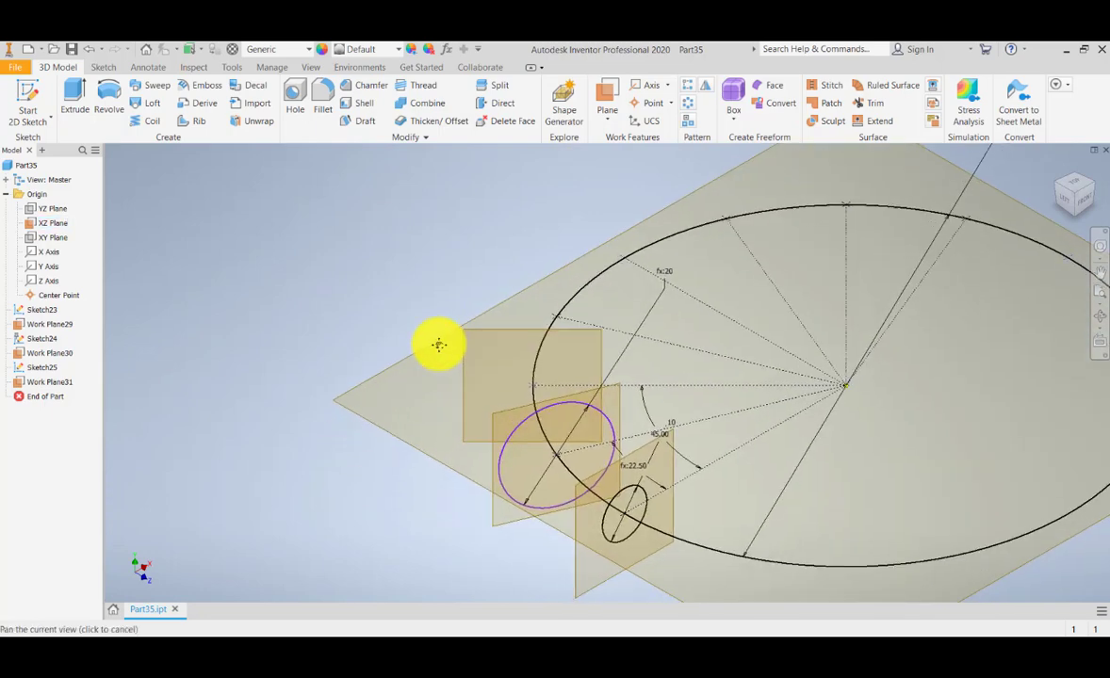
Start a sketch on Work Plane31 and draw a circle centred at its origin on the arc.
{"action": "key", "text": "s"}
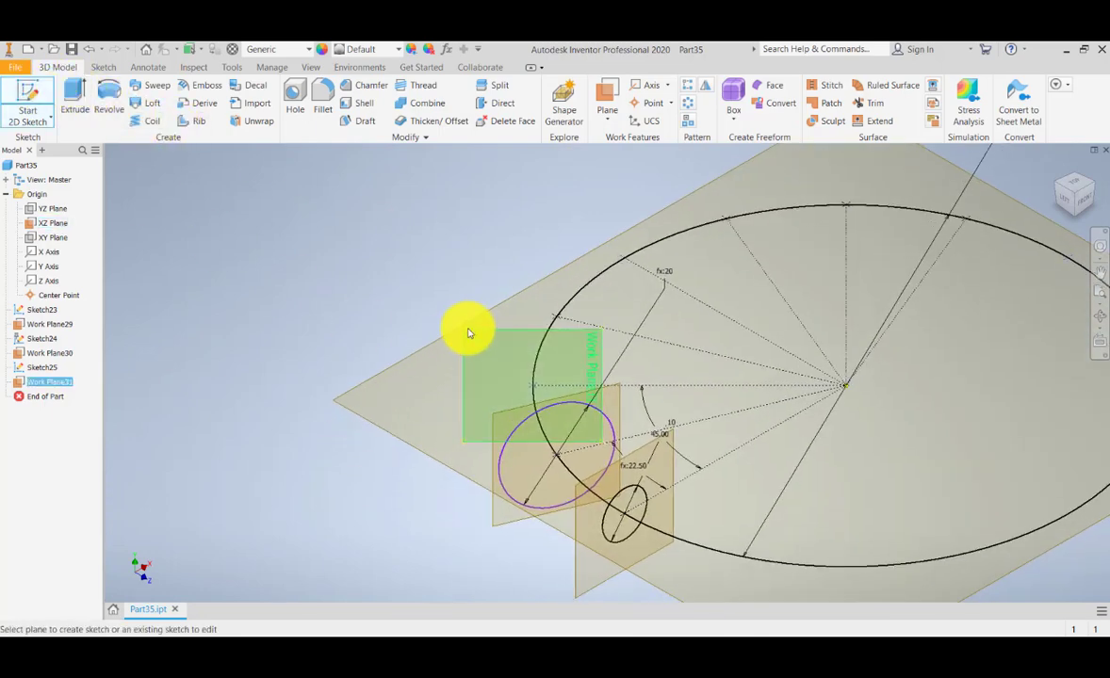
{"action": "left_click", "coordinate": [469, 333]}
{"action": "left_click", "coordinate": [1057, 168]}
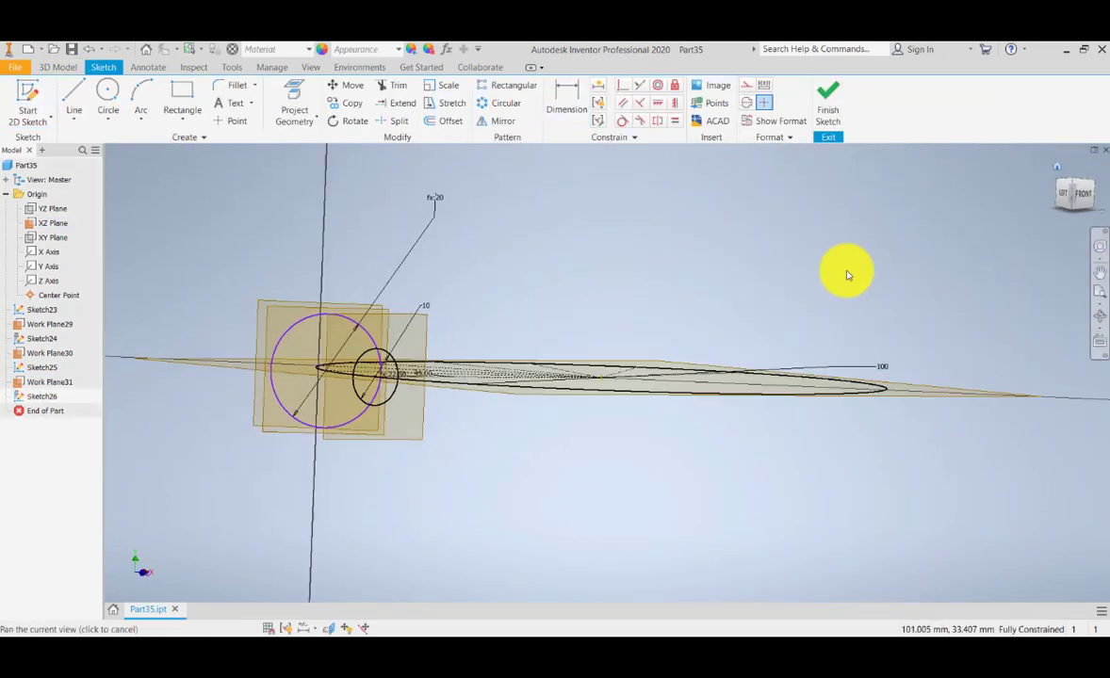
{"action": "scroll", "coordinate": [453, 326], "scroll_direction": "up", "scroll_amount": 4}
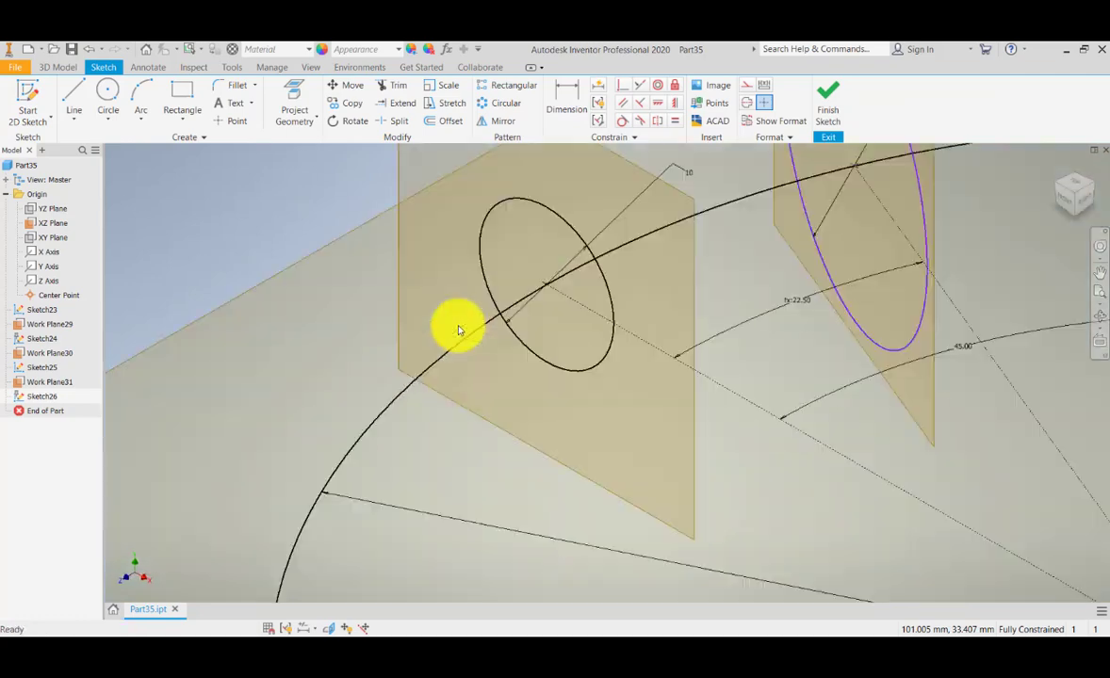
{"action": "left_click", "coordinate": [1056, 186]}
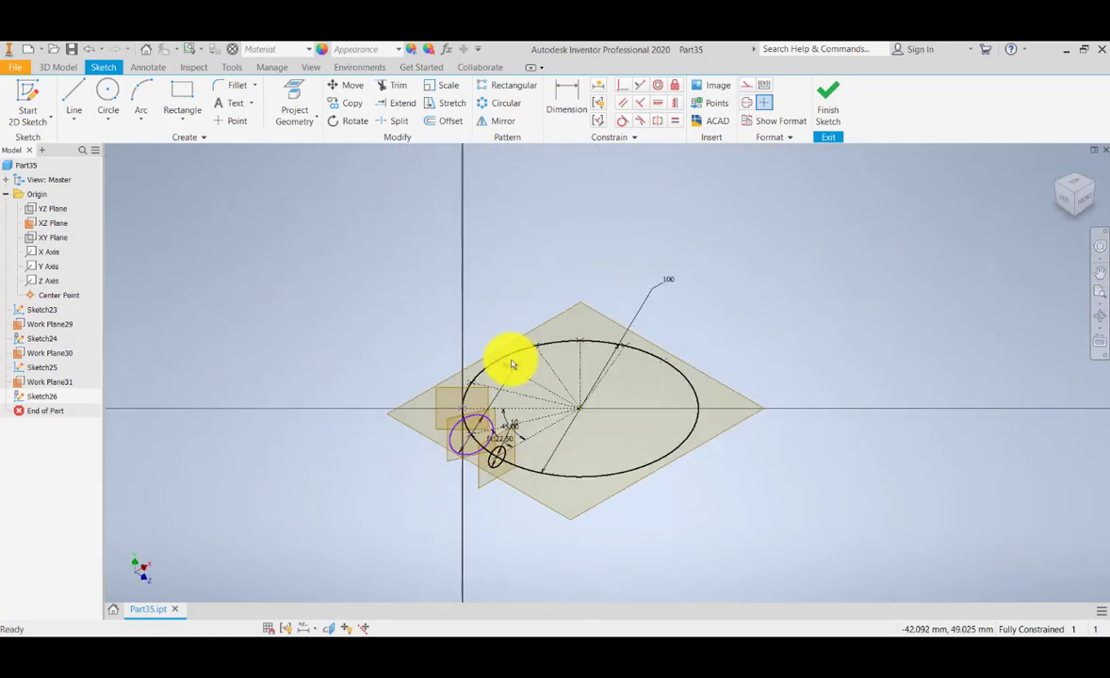
{"action": "scroll", "coordinate": [466, 419], "scroll_direction": "down", "scroll_amount": 5}
{"action": "scroll", "coordinate": [463, 419], "scroll_direction": "up", "scroll_amount": 6}
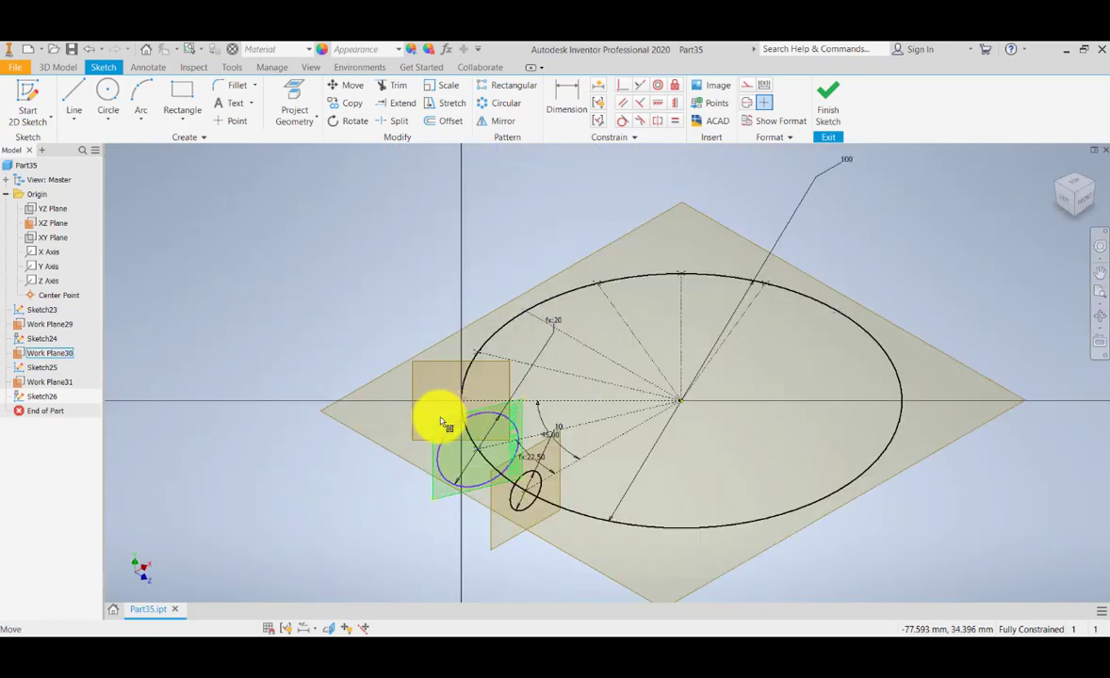
{"action": "left_click", "coordinate": [106, 91]}
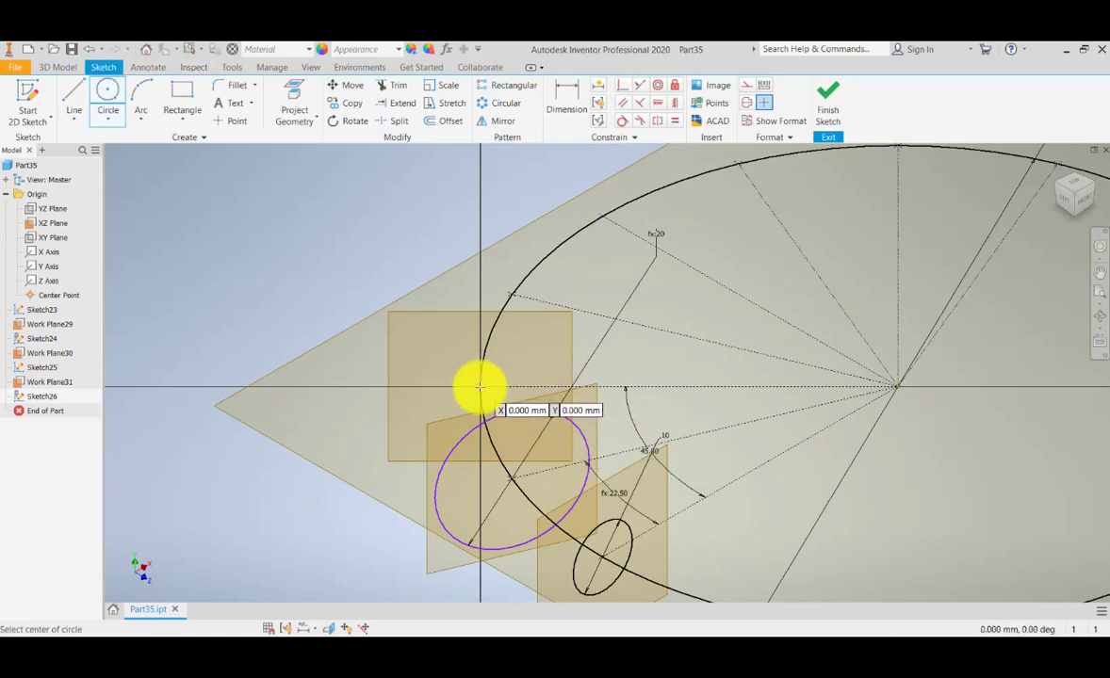
{"action": "left_click", "coordinate": [479, 386]}
{"action": "scroll", "coordinate": [493, 371], "scroll_direction": "up", "scroll_amount": 2}
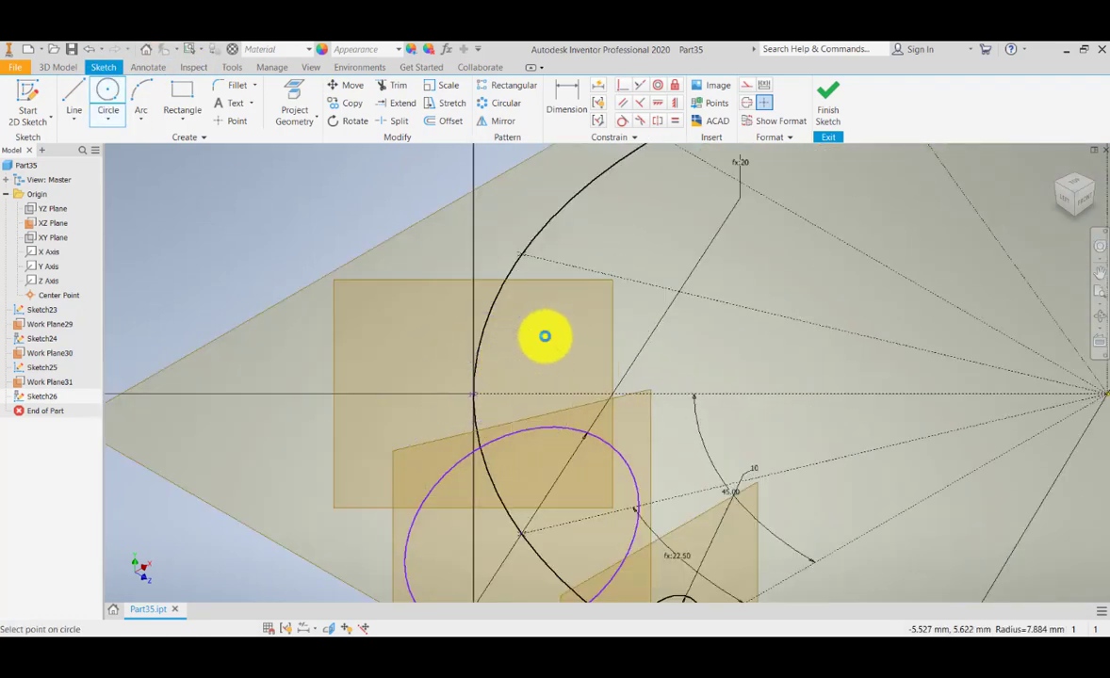
{"action": "left_click", "coordinate": [545, 336]}
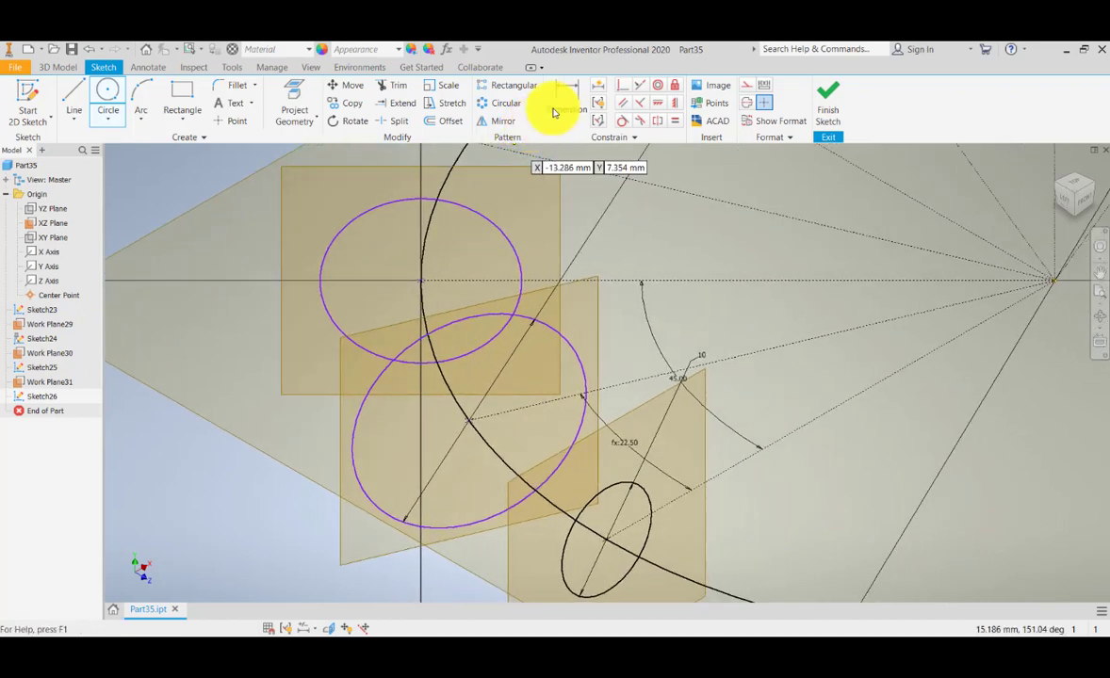
Dimension the circle's diameter with a formula giving 25 mm.
{"action": "left_click", "coordinate": [563, 99]}
{"action": "left_click", "coordinate": [497, 229]}
{"action": "left_click", "coordinate": [587, 198]}
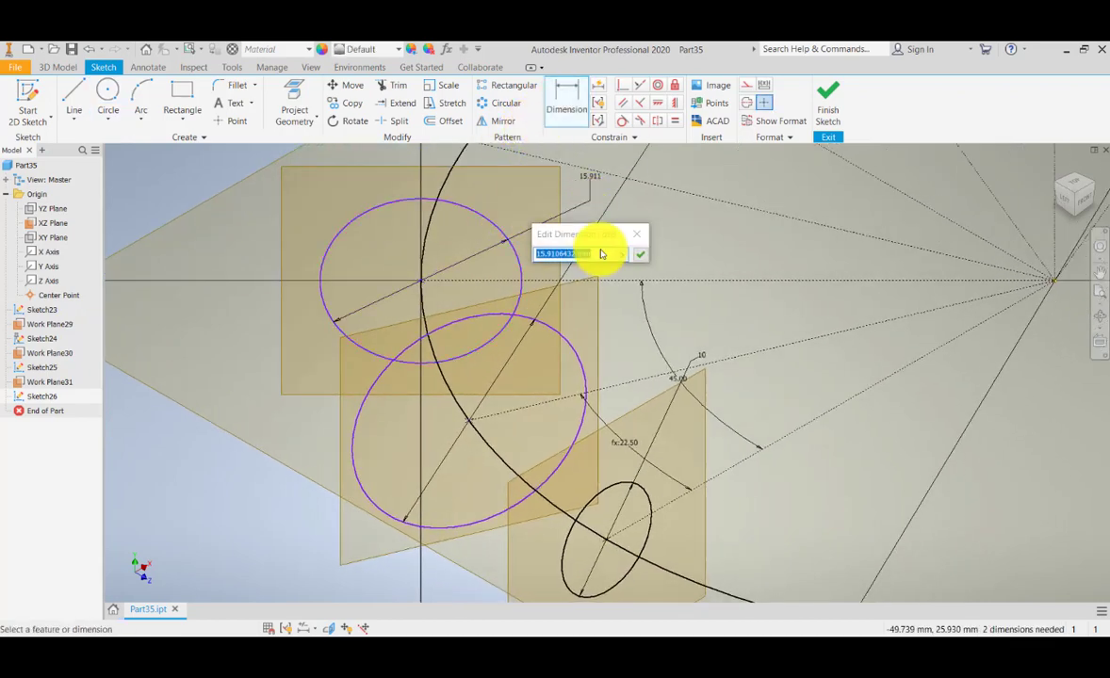
{"action": "mouse_move", "coordinate": [642, 325]}
{"action": "middle_mouse_down"}
{"action": "mouse_move", "coordinate": [611, 291]}
{"action": "mouse_move", "coordinate": [606, 316]}
{"action": "middle_mouse_up"}
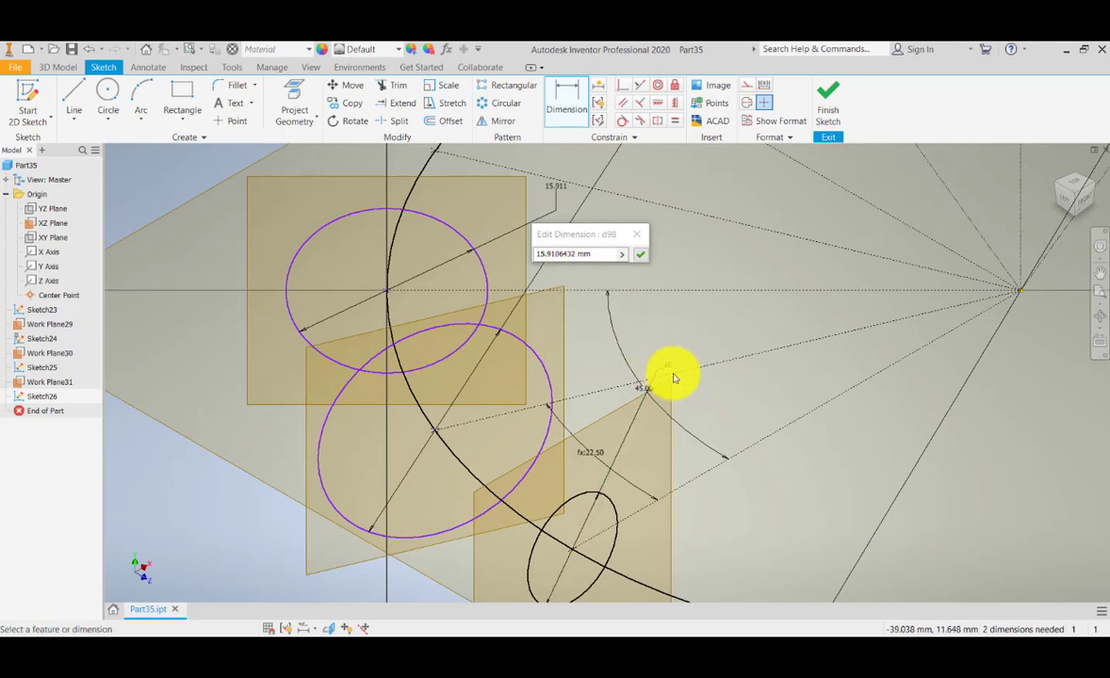
{"action": "middle_click_drag", "start_coordinate": [671, 357], "coordinate": [681, 354]}
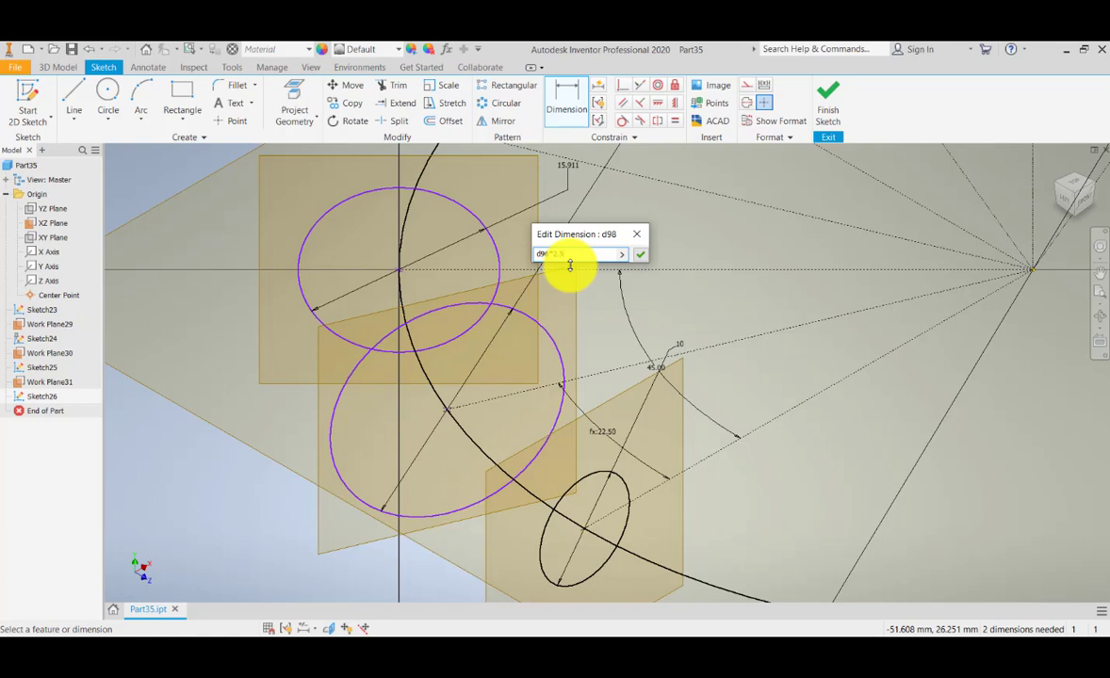
{"action": "key", "text": "Return"}
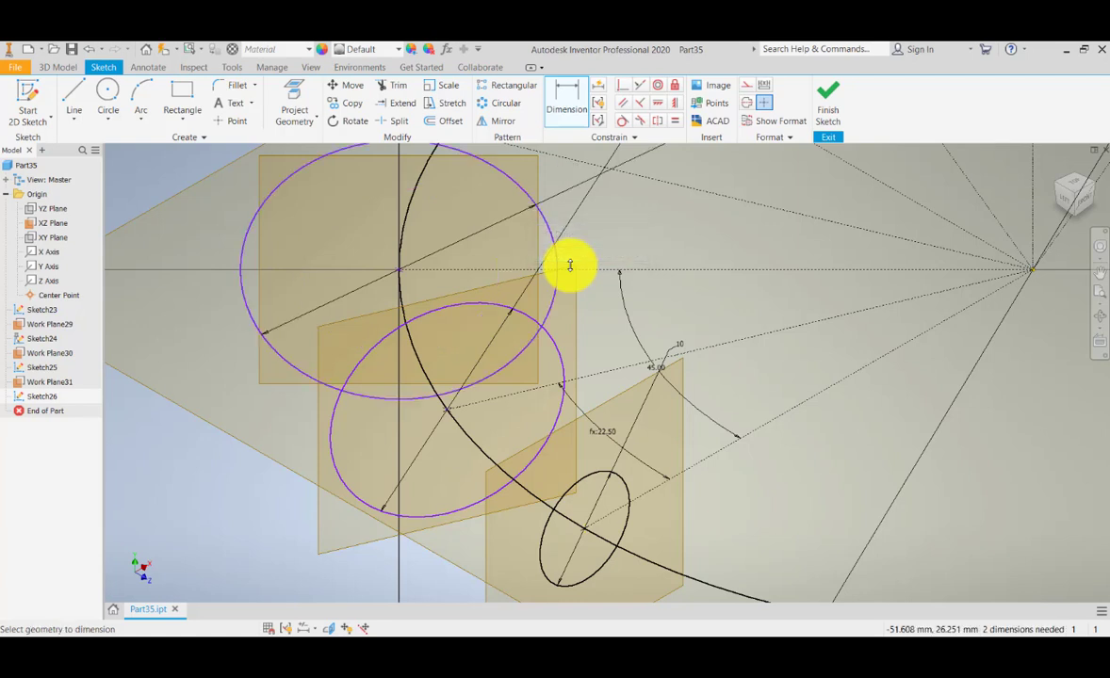
{"action": "scroll", "coordinate": [606, 377], "scroll_direction": "down", "scroll_amount": 5}
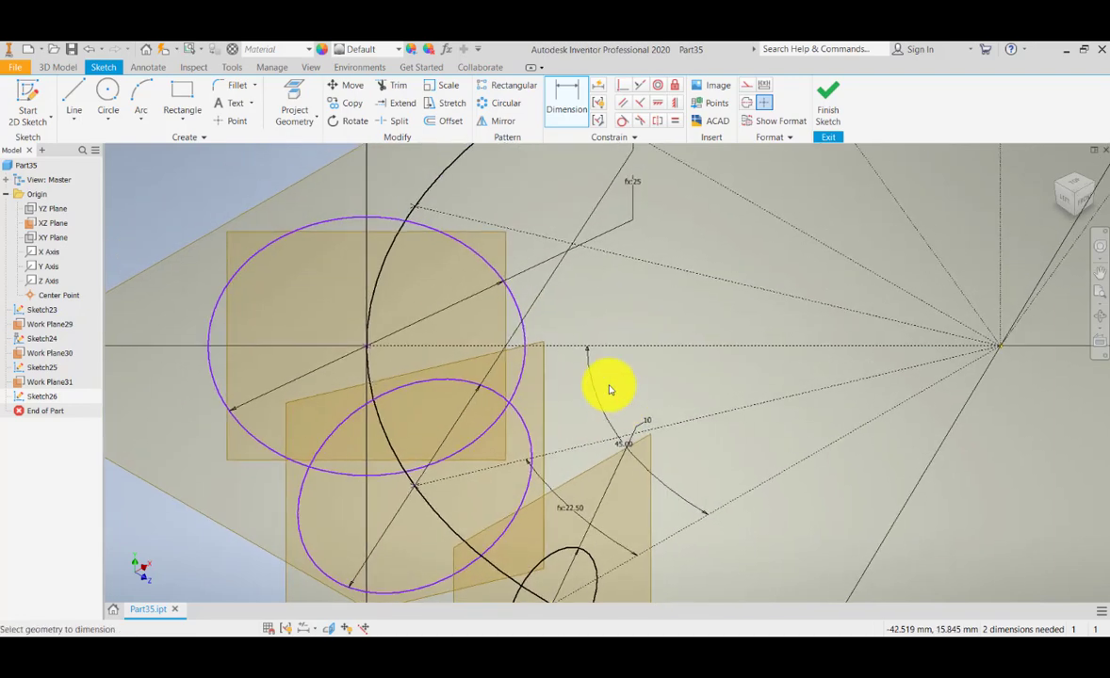
{"action": "scroll", "coordinate": [645, 316], "scroll_direction": "up", "scroll_amount": 3}
{"action": "scroll", "coordinate": [371, 364], "scroll_direction": "down", "scroll_amount": 1}
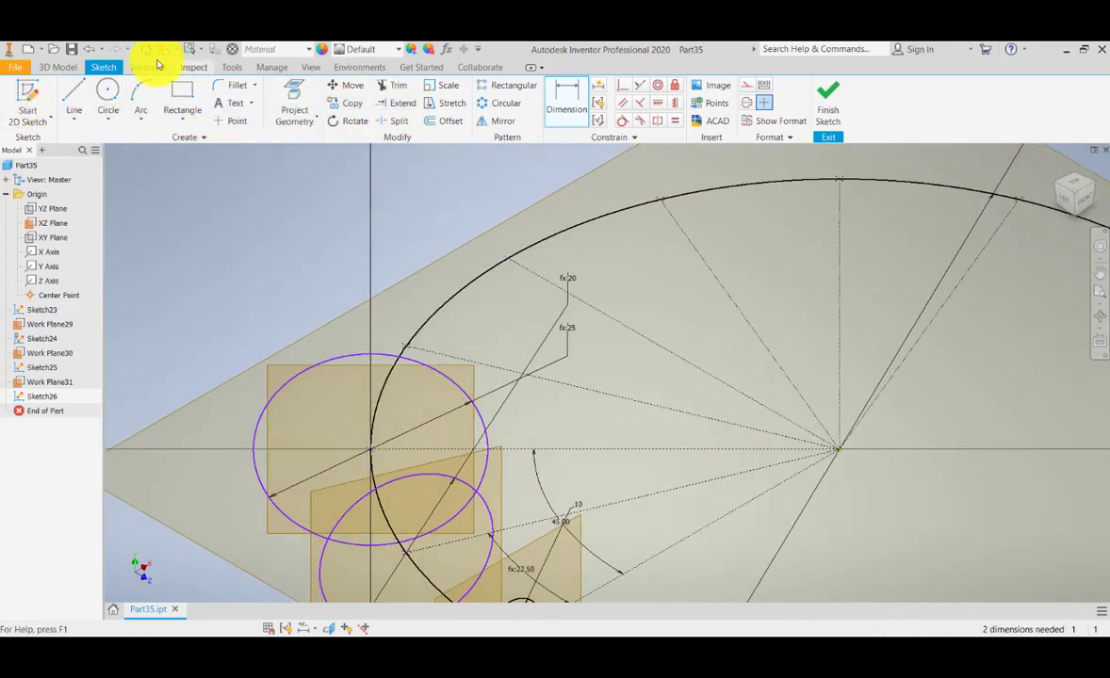
{"action": "left_click", "coordinate": [77, 69]}
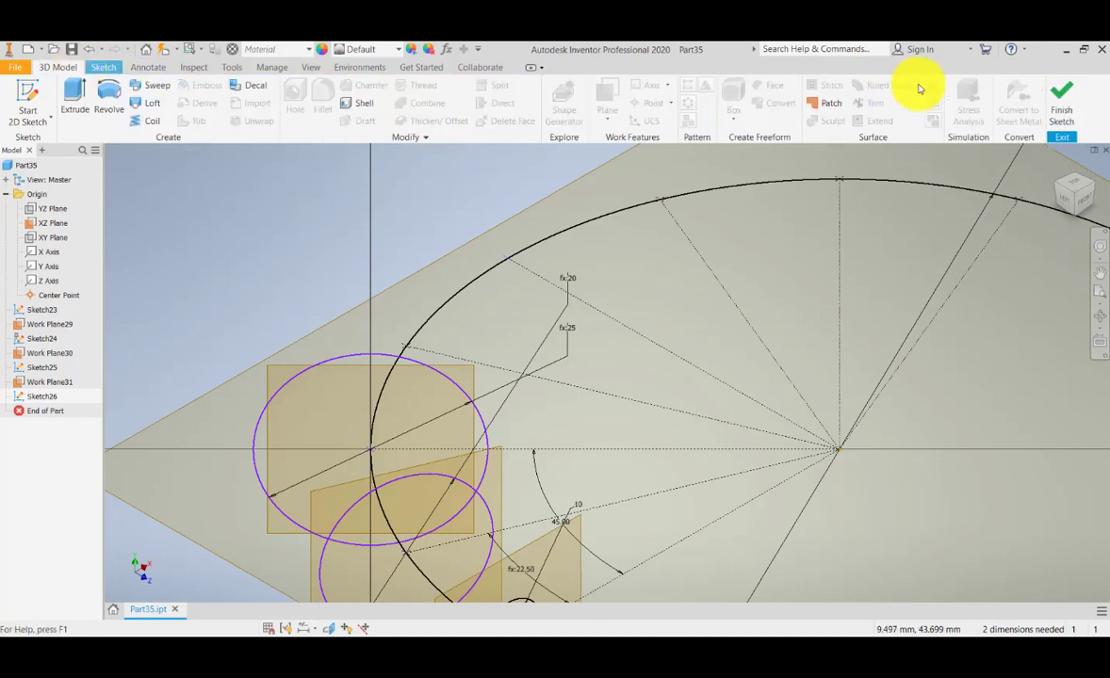
Close Sketch26, add Work Plane32 normal to the 100 mm circle, and sketch on it.
{"action": "left_click", "coordinate": [1060, 102]}
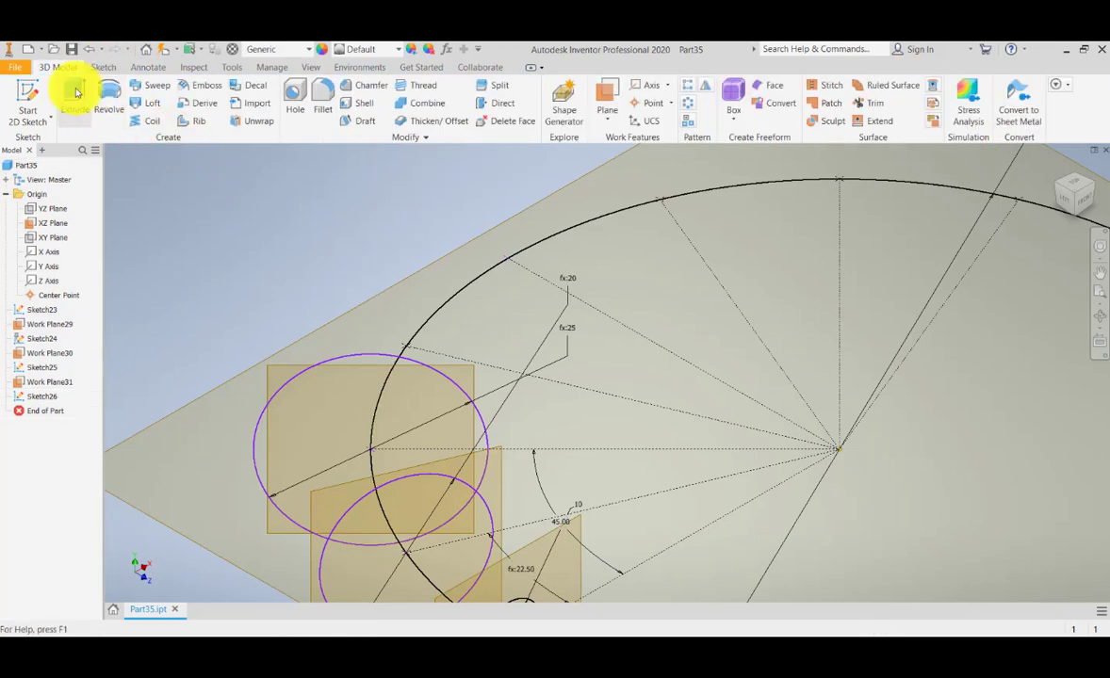
{"action": "left_click", "coordinate": [608, 126]}
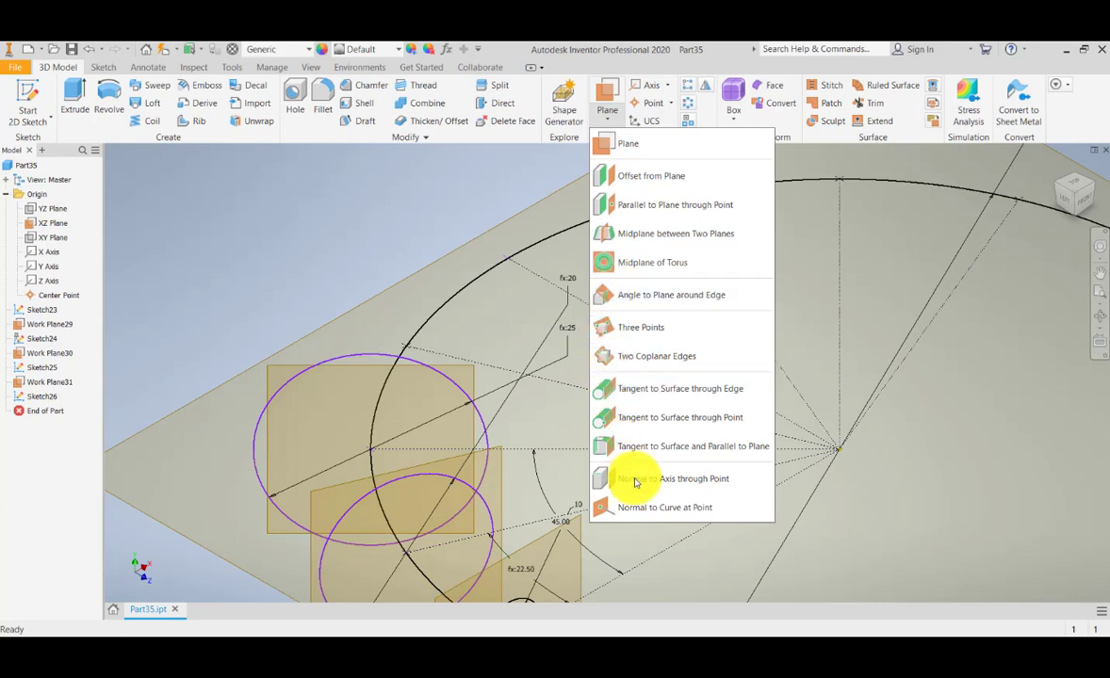
{"action": "left_click", "coordinate": [636, 509]}
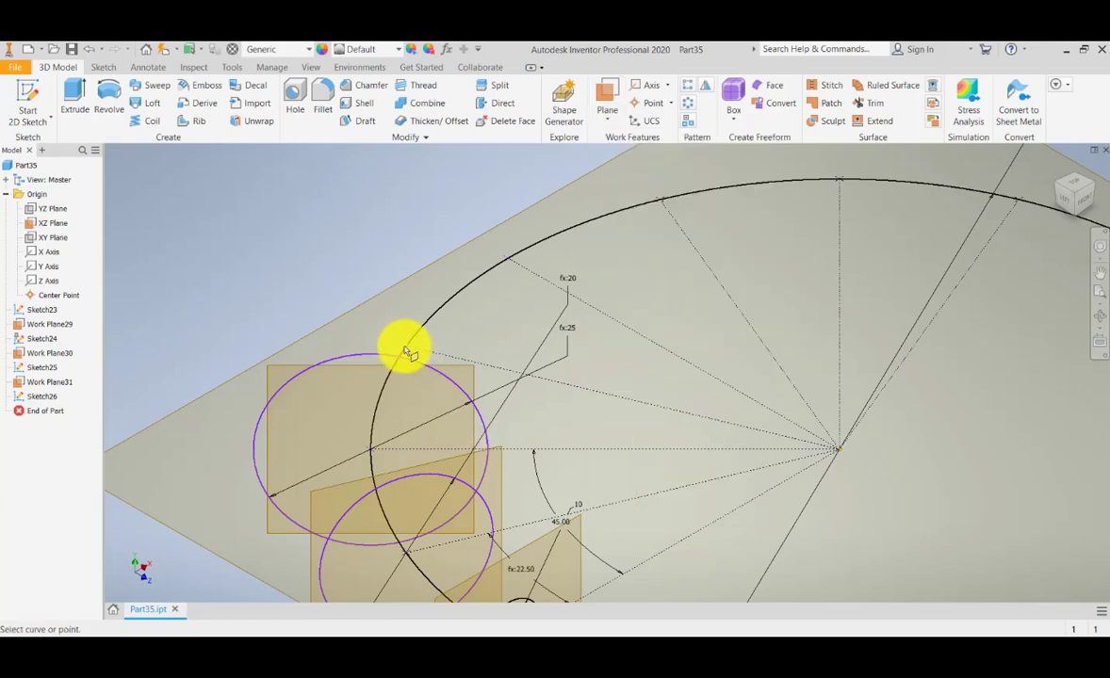
{"action": "left_click", "coordinate": [424, 322]}
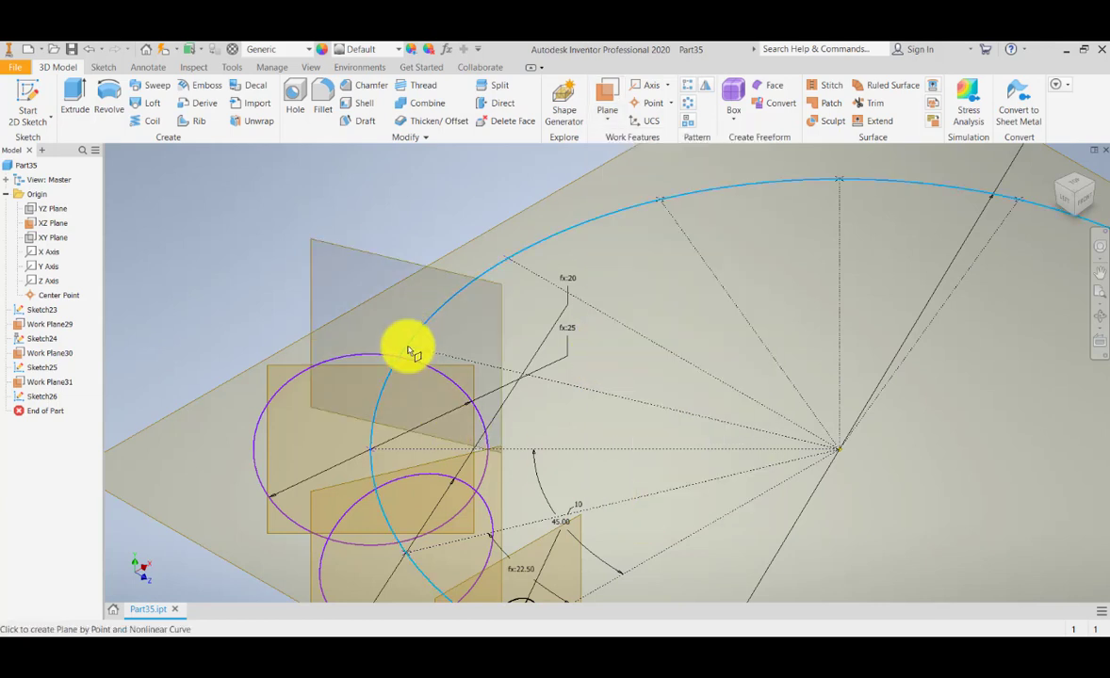
{"action": "left_click", "coordinate": [411, 350]}
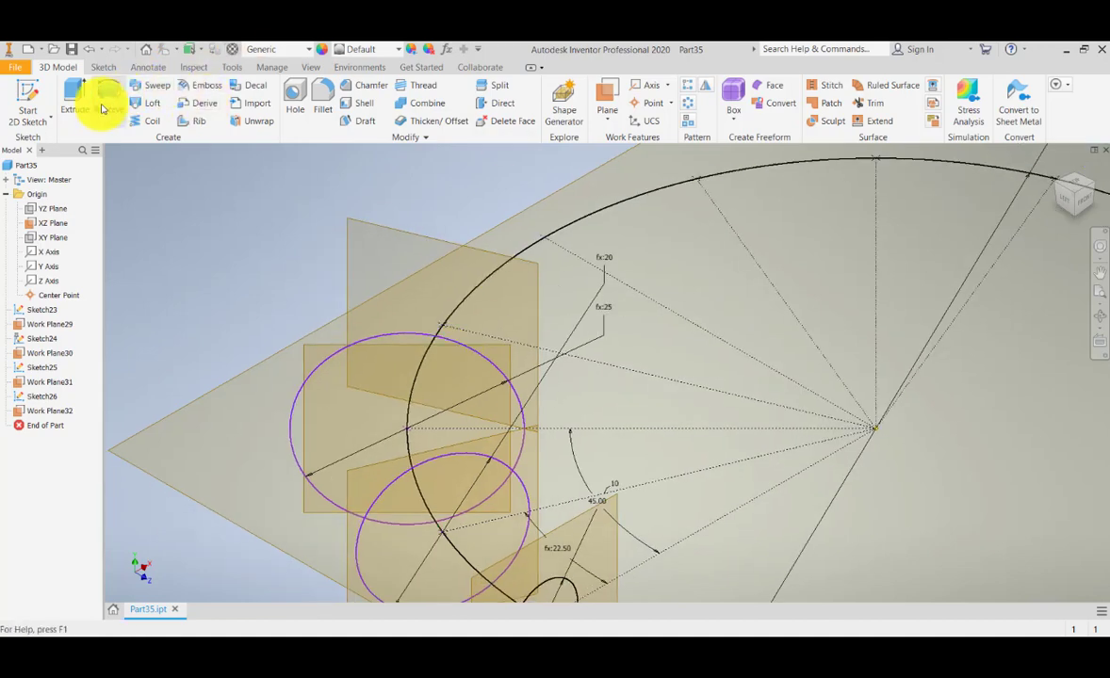
{"action": "left_click", "coordinate": [27, 98]}
{"action": "left_click", "coordinate": [373, 229]}
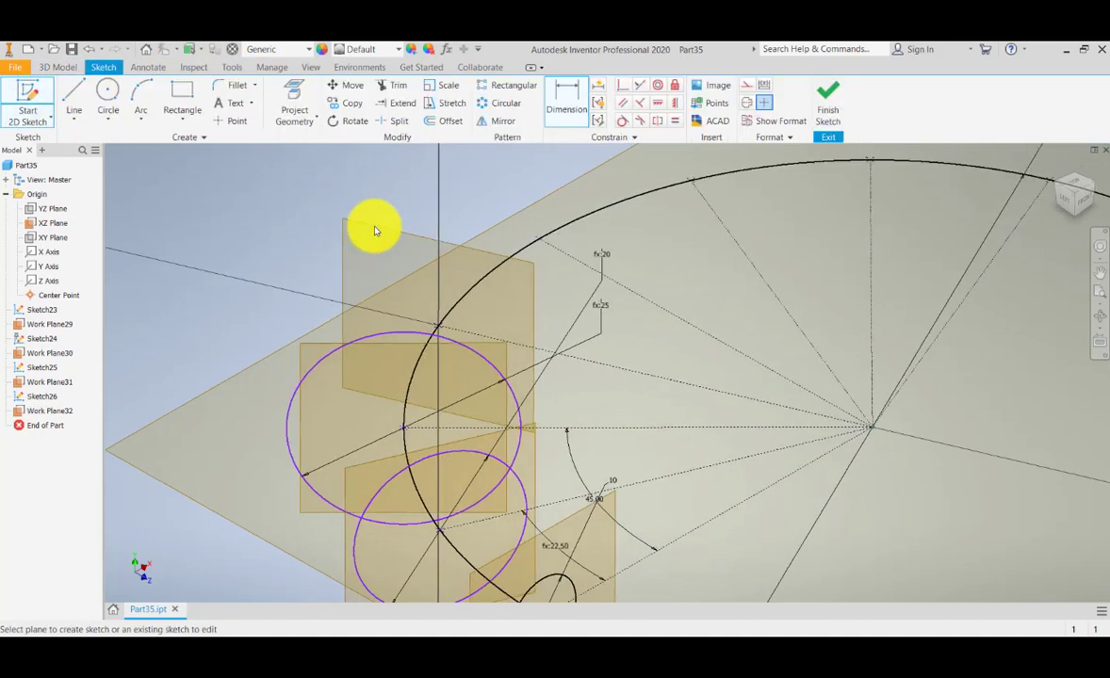
Frame the new plane's arc point and project existing geometry into the sketch.
{"action": "left_click", "coordinate": [1057, 170]}
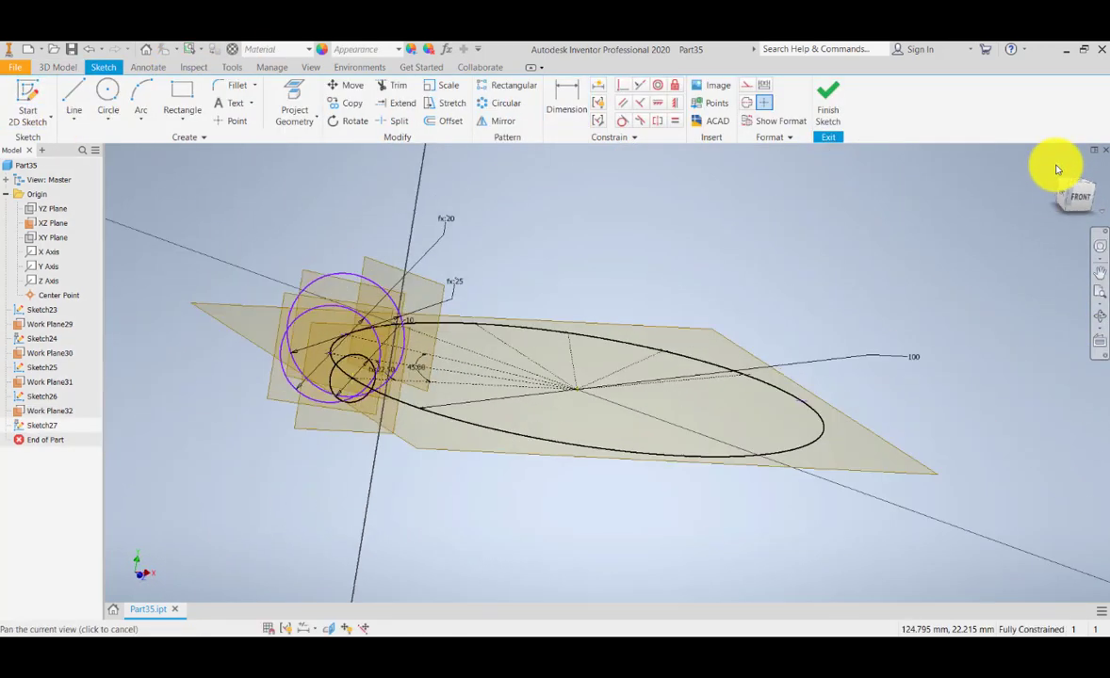
{"action": "scroll", "coordinate": [744, 300], "scroll_direction": "up", "scroll_amount": 5}
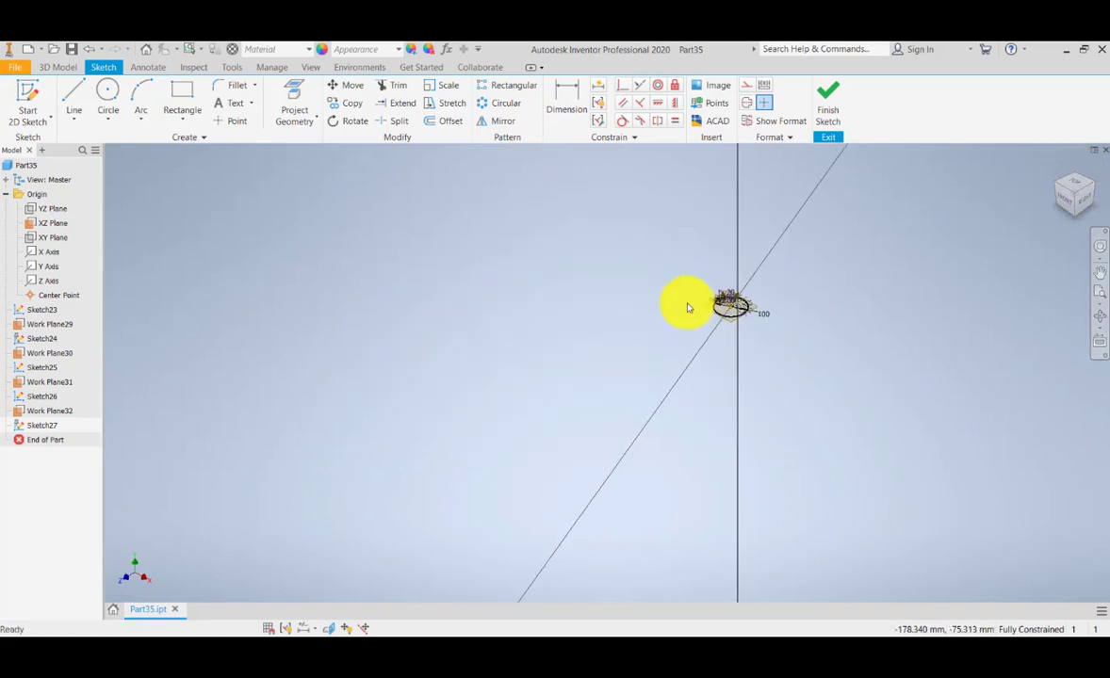
{"action": "scroll", "coordinate": [690, 306], "scroll_direction": "down", "scroll_amount": 6}
{"action": "middle_click_drag", "start_coordinate": [829, 378], "coordinate": [263, 407]}
{"action": "scroll", "coordinate": [634, 315], "scroll_direction": "down", "scroll_amount": 6}
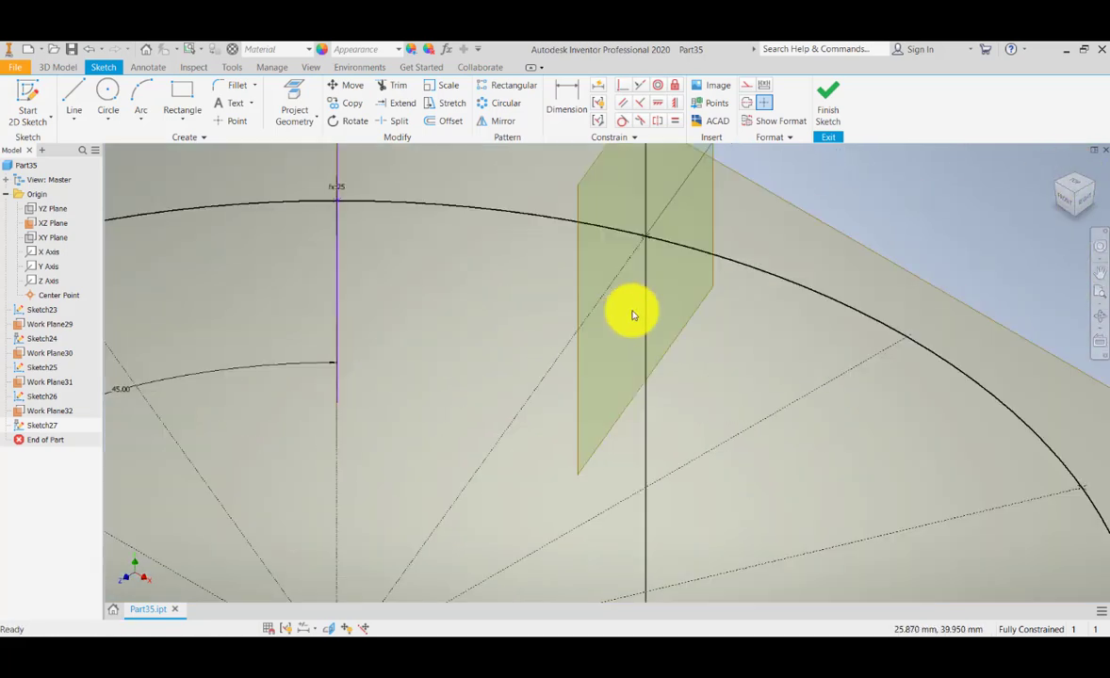
{"action": "left_click", "coordinate": [110, 96]}
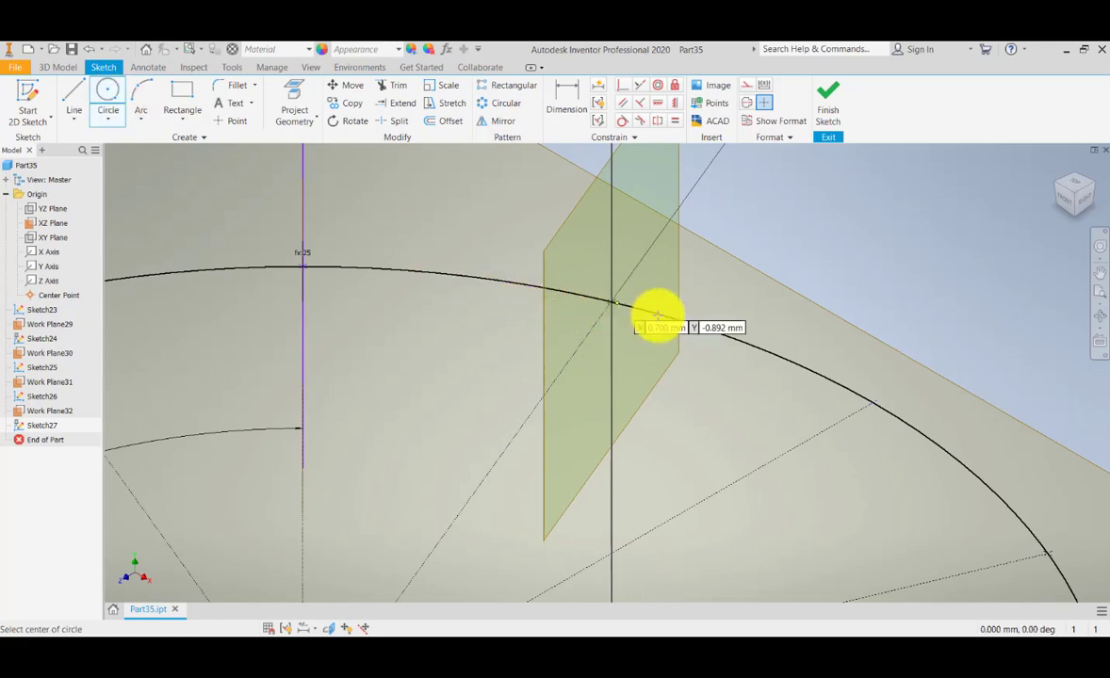
{"action": "left_click", "coordinate": [1094, 186]}
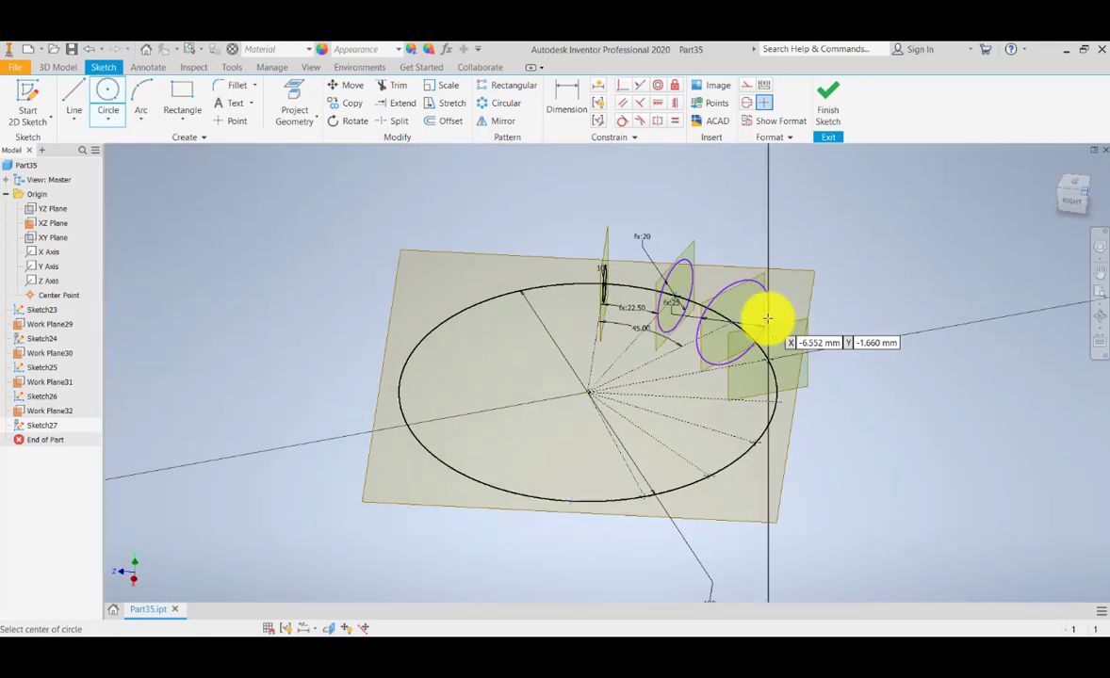
{"action": "scroll", "coordinate": [729, 400], "scroll_direction": "down", "scroll_amount": 6}
{"action": "middle_click_drag", "start_coordinate": [741, 408], "coordinate": [566, 421]}
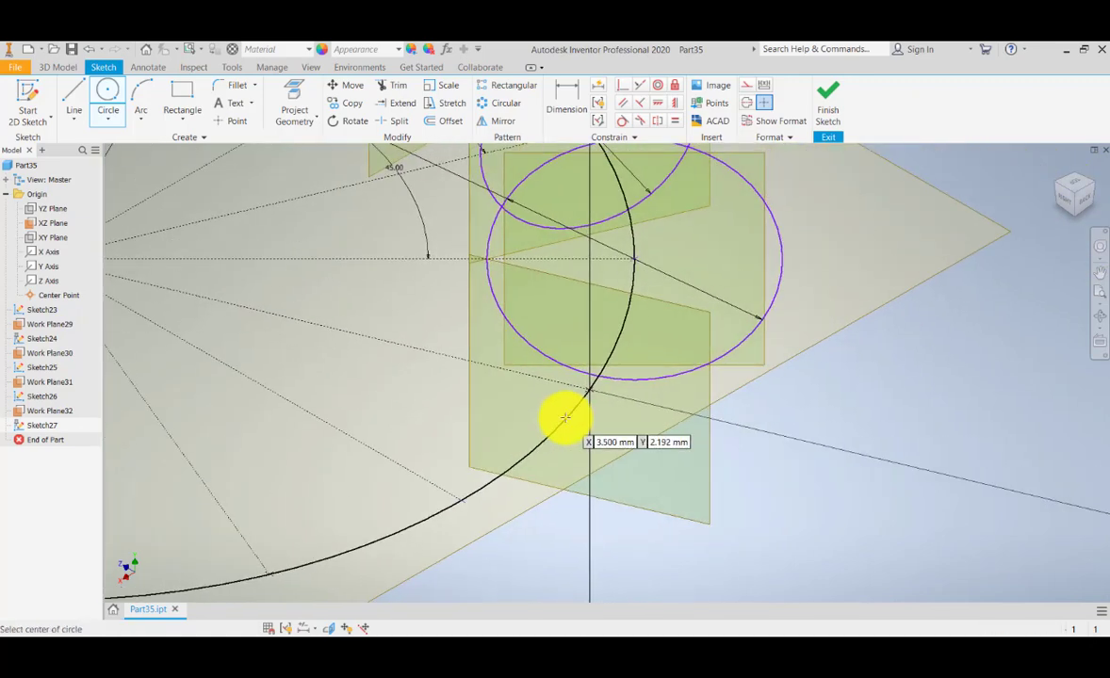
{"action": "left_click", "coordinate": [290, 97]}
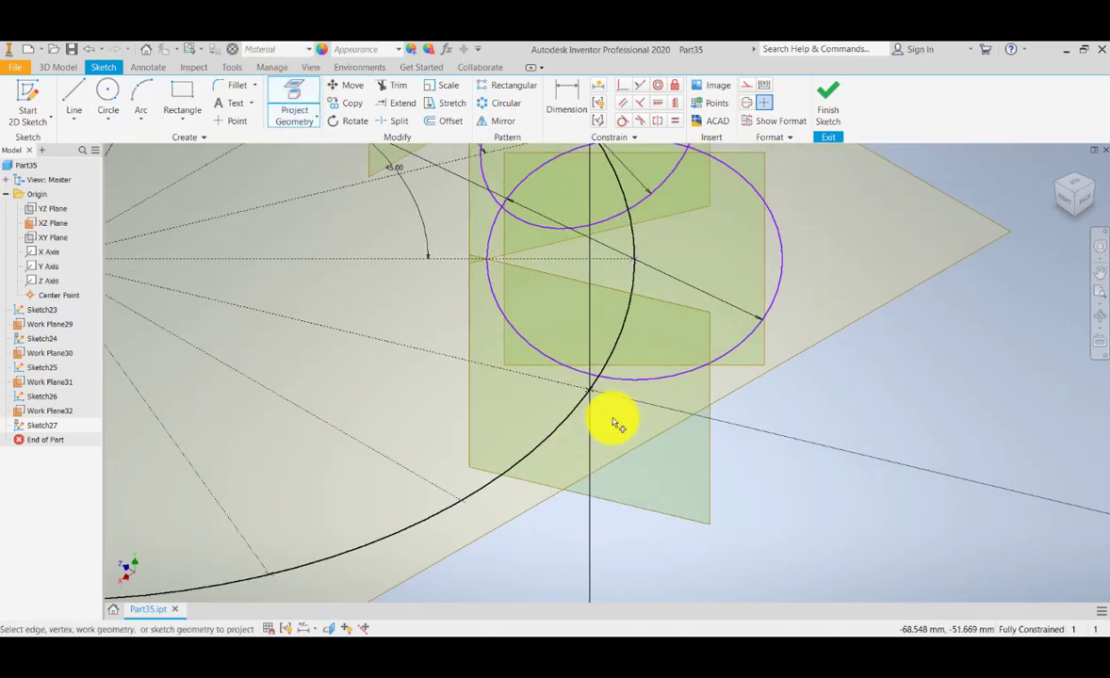
{"action": "middle_click_drag", "start_coordinate": [486, 336], "coordinate": [443, 364]}
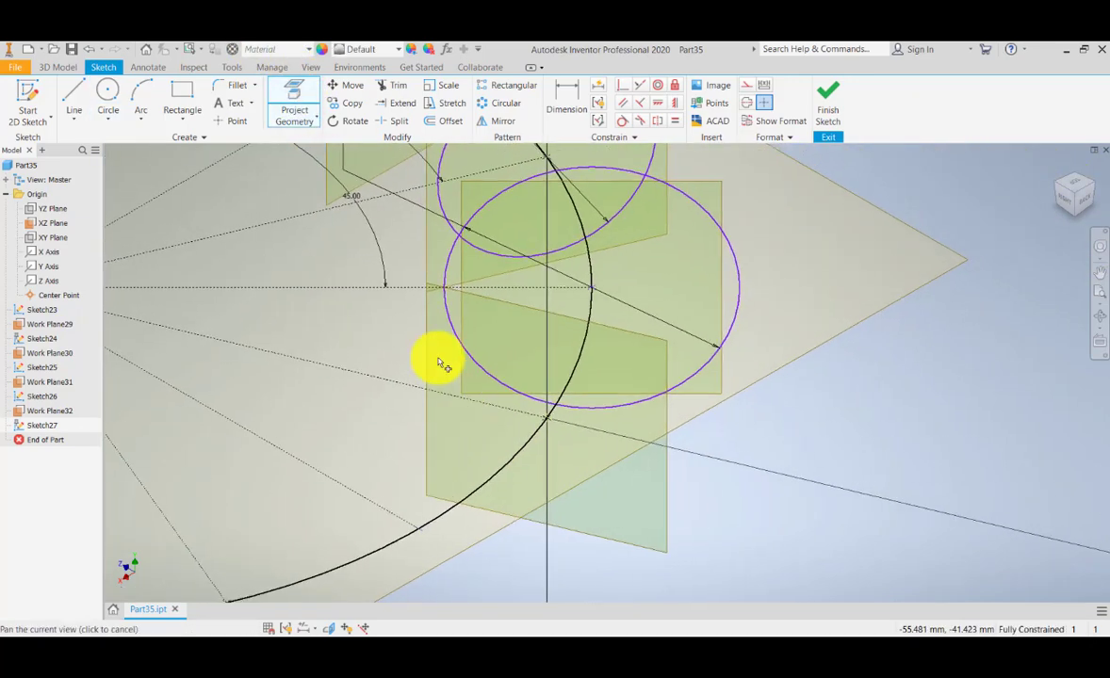
Draw a circle centred on the arc intersection.
{"action": "left_click", "coordinate": [107, 91]}
{"action": "left_click", "coordinate": [544, 417]}
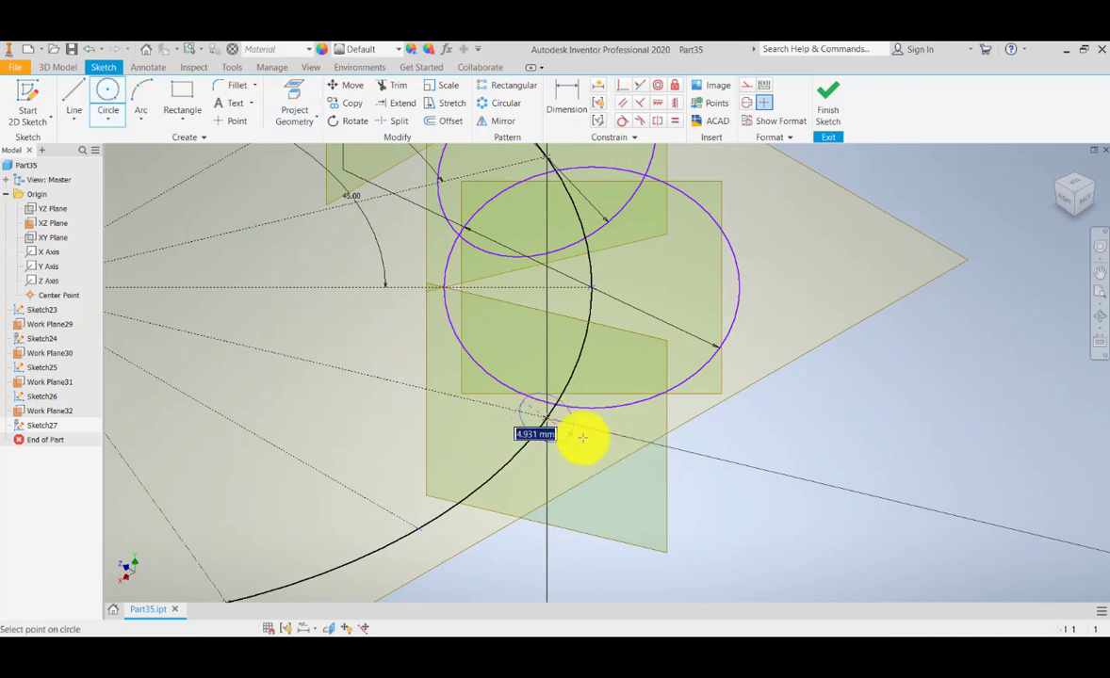
{"action": "left_click", "coordinate": [640, 439]}
{"action": "middle_click_drag", "start_coordinate": [625, 417], "coordinate": [584, 453]}
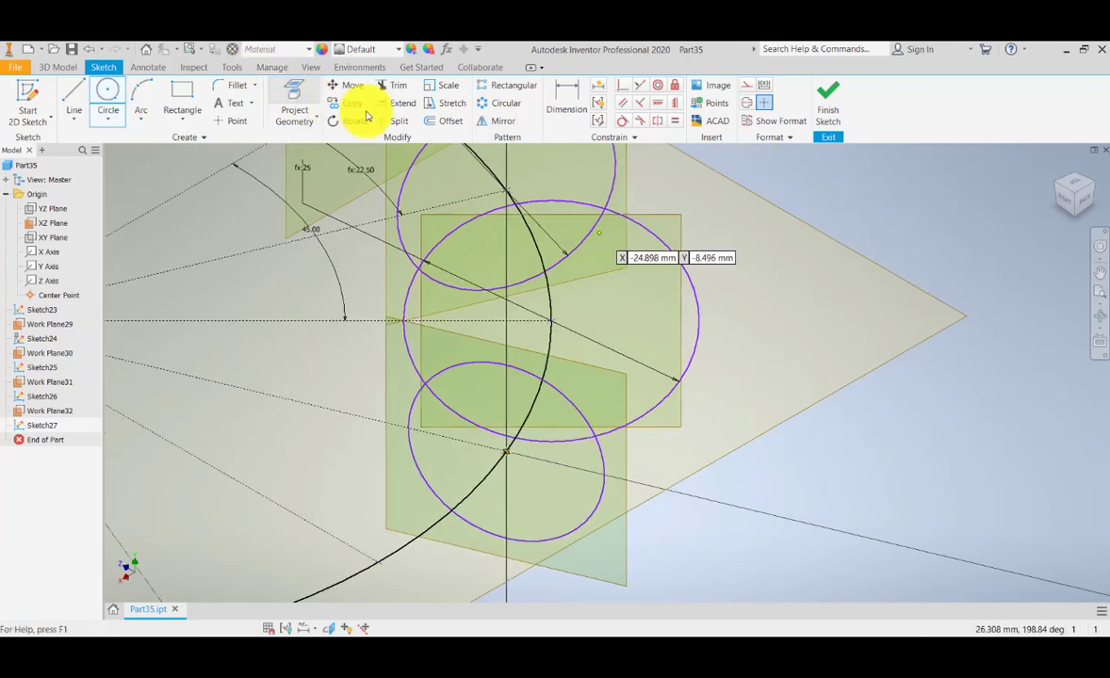
Dimension its diameter with a d96-based formula giving 27 mm and finish Sketch27.
{"action": "left_click", "coordinate": [552, 102]}
{"action": "left_click", "coordinate": [565, 407]}
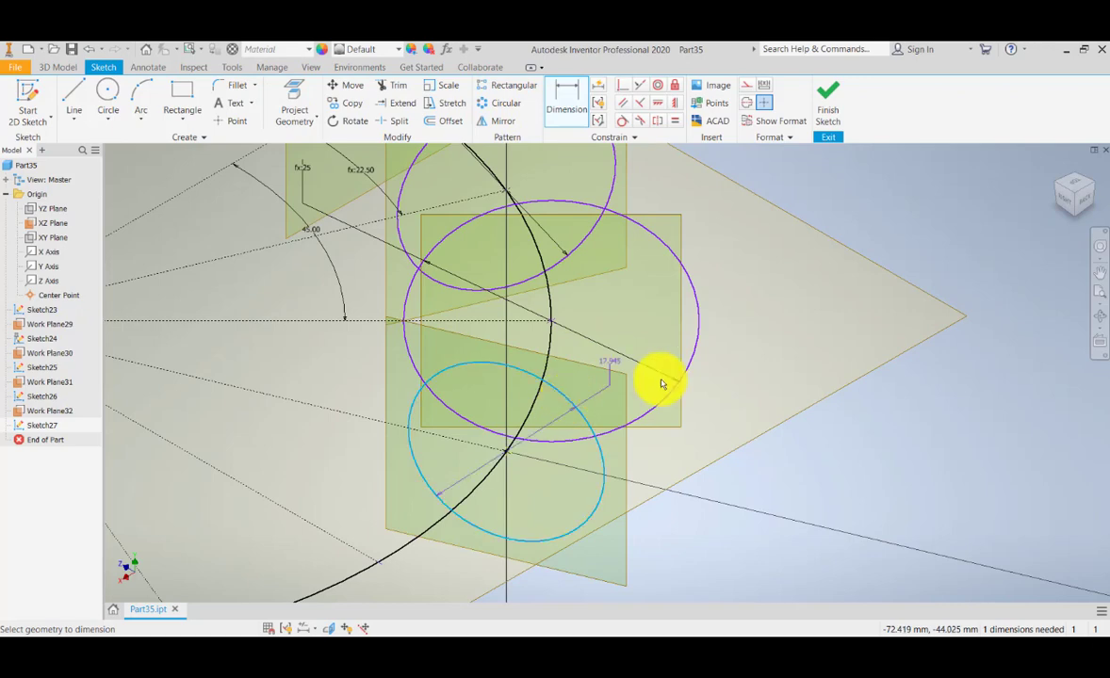
{"action": "left_click", "coordinate": [758, 384]}
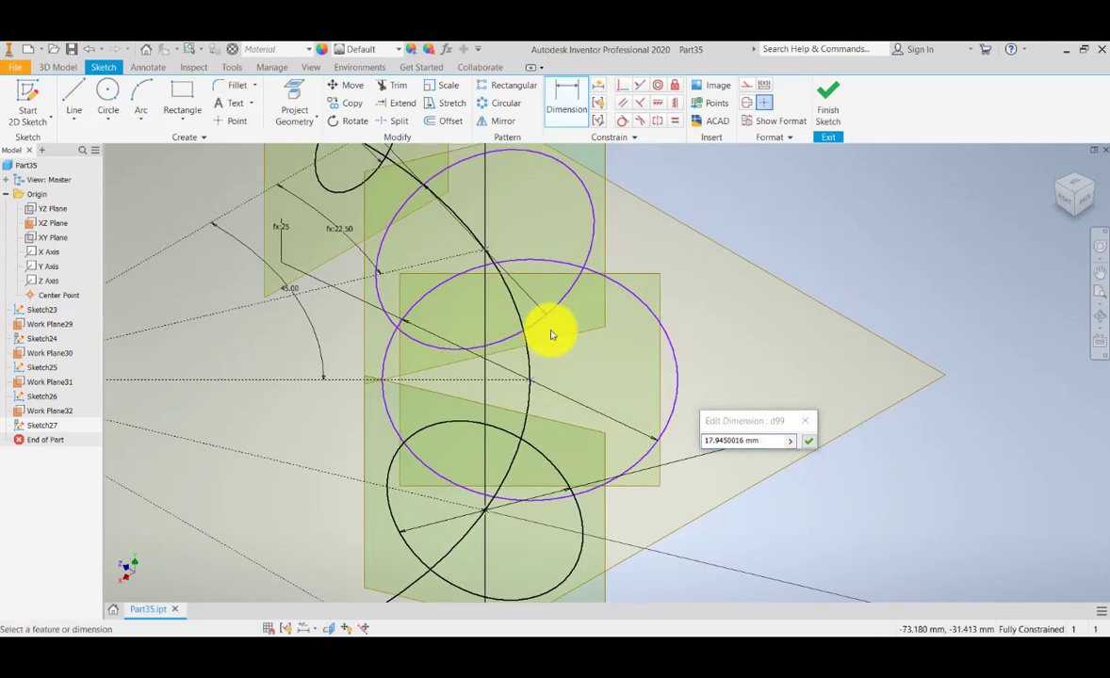
{"action": "left_click", "coordinate": [280, 198]}
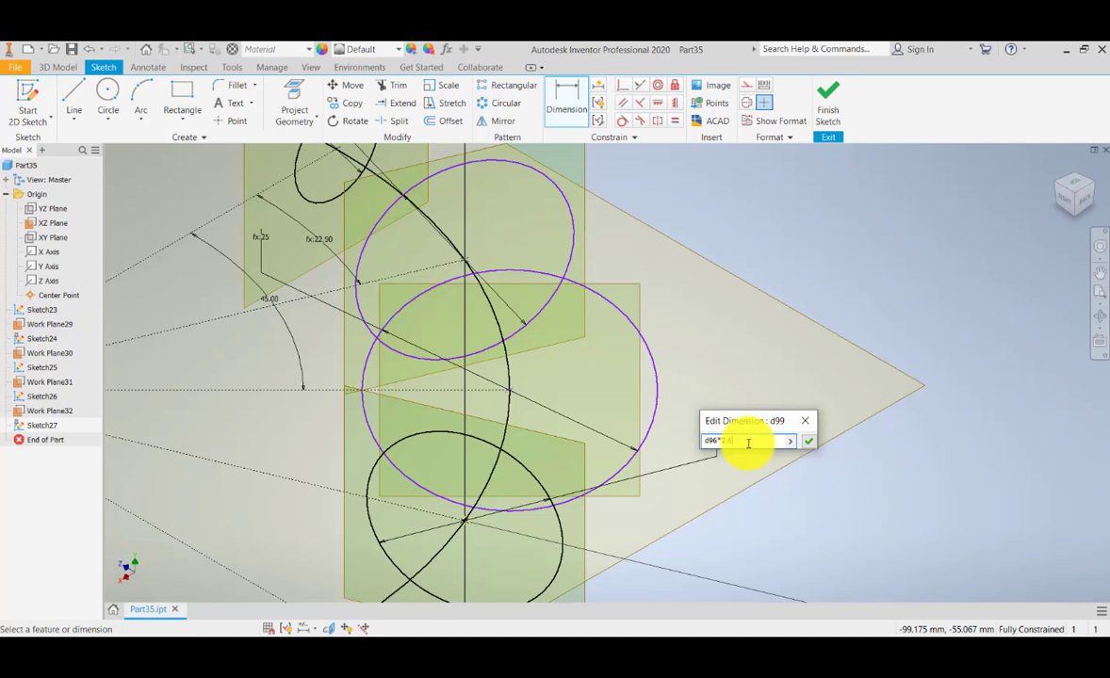
{"action": "key", "text": "Return"}
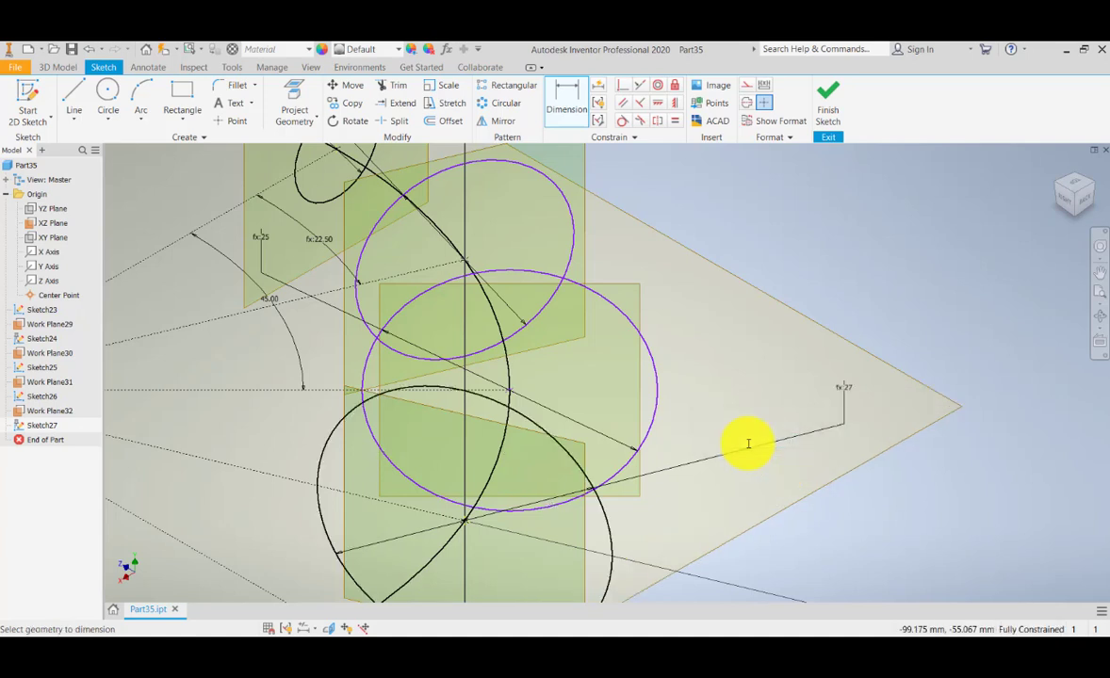
{"action": "left_click", "coordinate": [827, 106]}
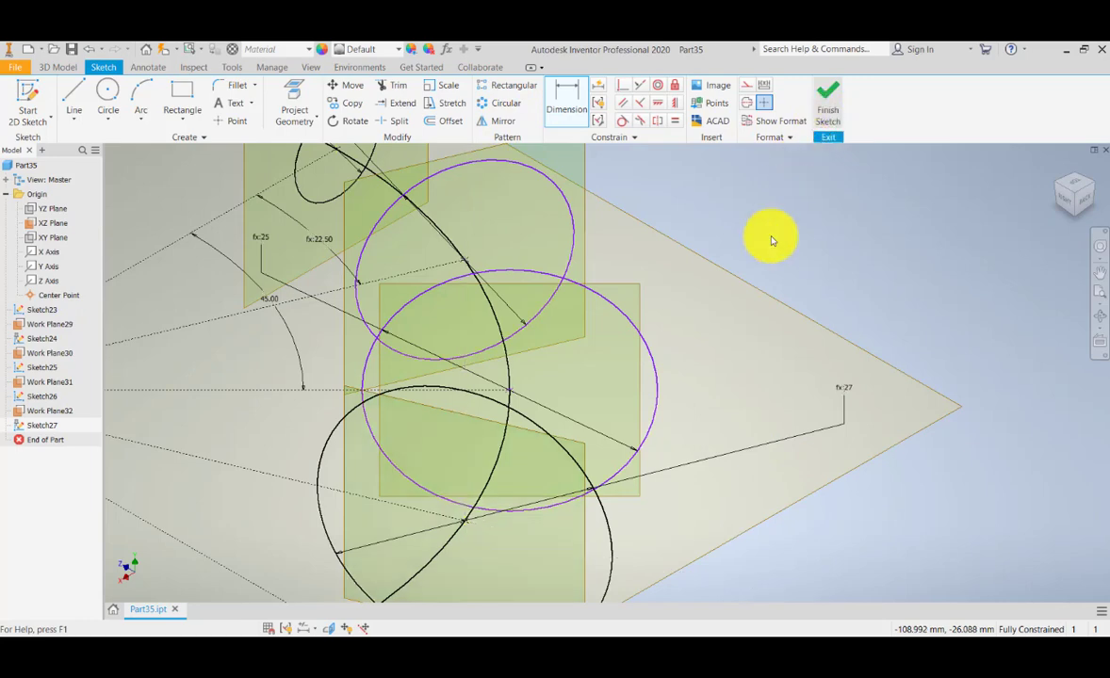
{"action": "scroll", "coordinate": [599, 400], "scroll_direction": "down", "scroll_amount": 8}
{"action": "scroll", "coordinate": [651, 396], "scroll_direction": "up", "scroll_amount": 5}
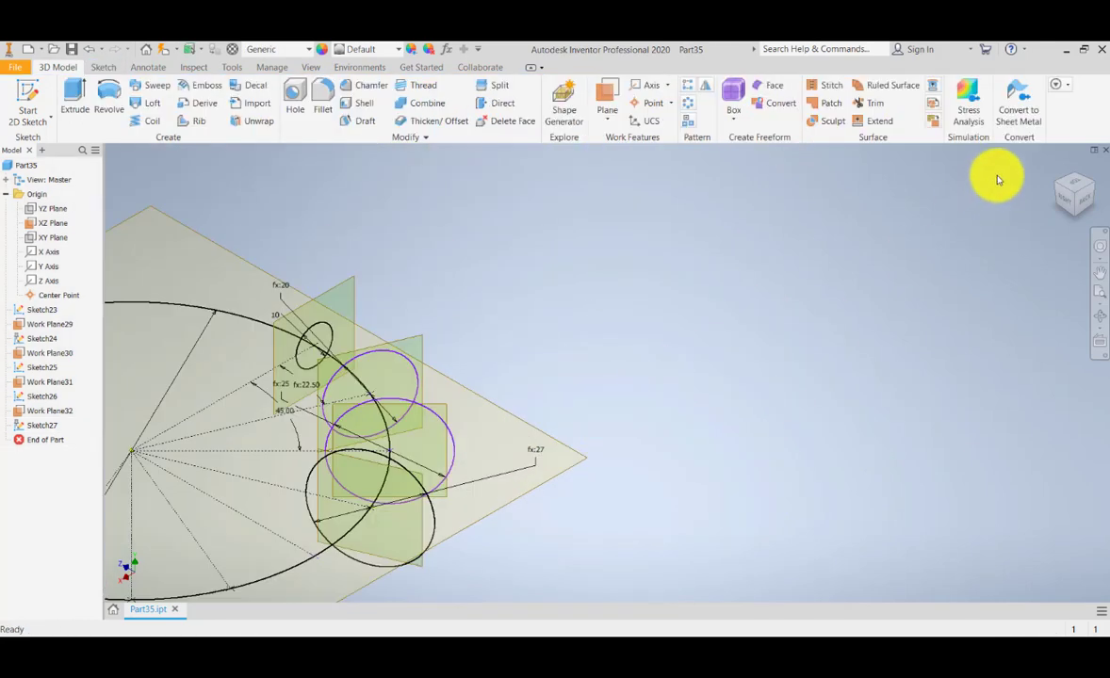
{"action": "left_click", "coordinate": [1061, 188]}
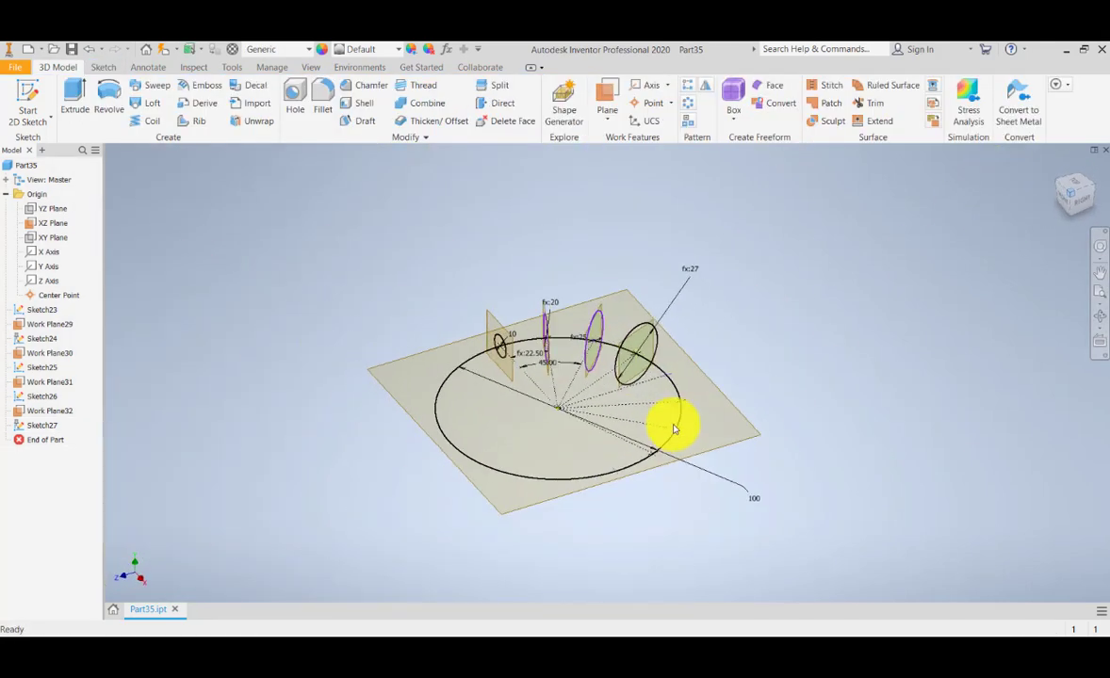
{"action": "scroll", "coordinate": [572, 358], "scroll_direction": "up", "scroll_amount": 5}
{"action": "scroll", "coordinate": [550, 318], "scroll_direction": "down", "scroll_amount": 3}
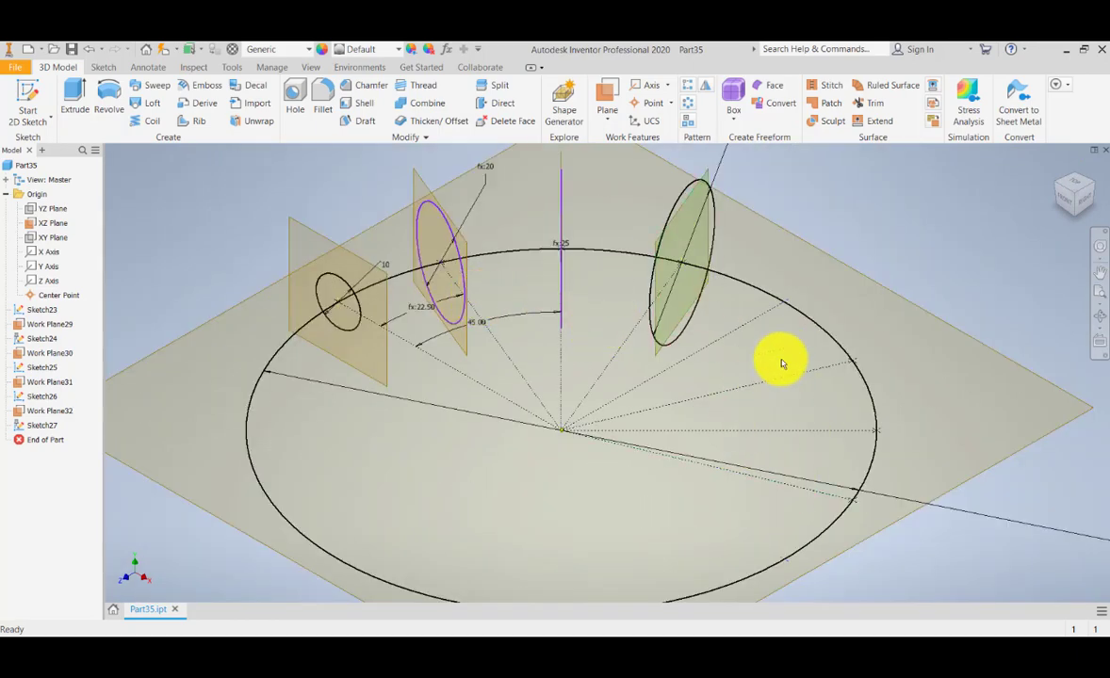
{"action": "scroll", "coordinate": [423, 346], "scroll_direction": "down", "scroll_amount": 5}
{"action": "scroll", "coordinate": [419, 359], "scroll_direction": "up", "scroll_amount": 2}
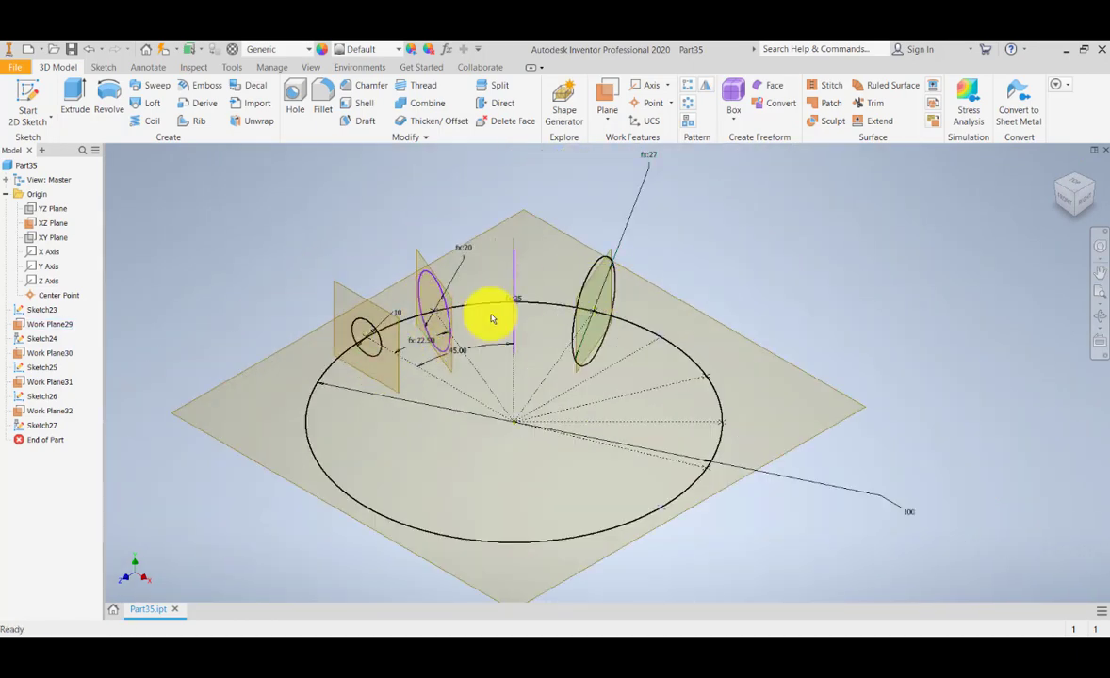
{"action": "left_click", "coordinate": [1057, 188]}
{"action": "scroll", "coordinate": [476, 463], "scroll_direction": "down", "scroll_amount": 4}
{"action": "scroll", "coordinate": [494, 477], "scroll_direction": "up", "scroll_amount": 2}
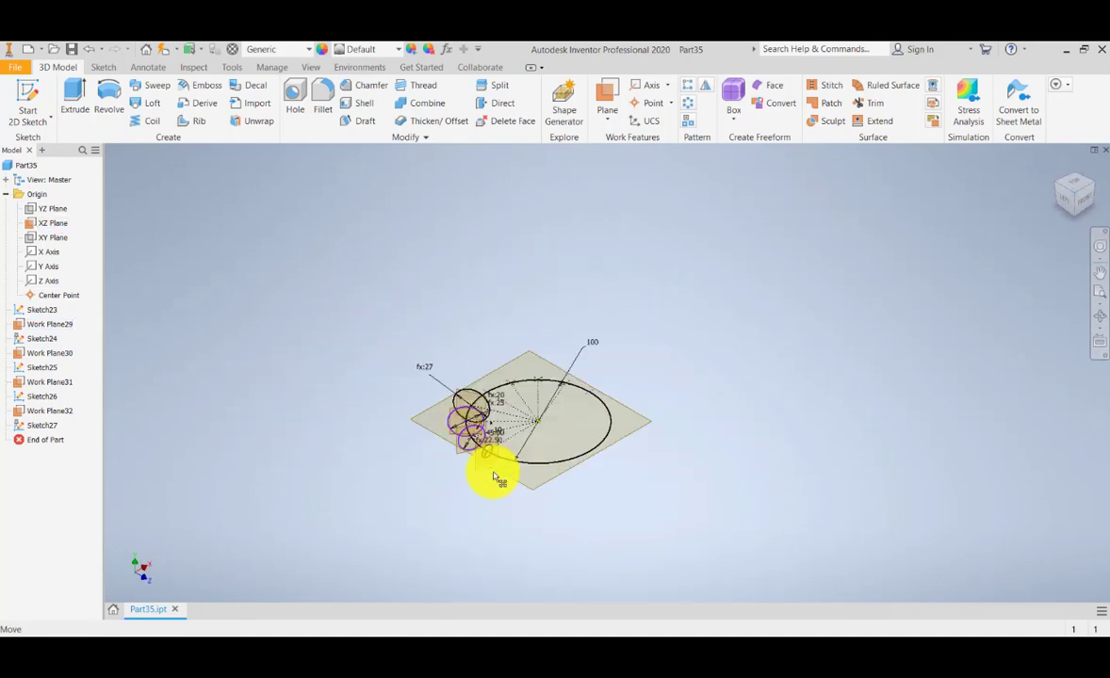
{"action": "scroll", "coordinate": [493, 477], "scroll_direction": "up", "scroll_amount": 5}
{"action": "scroll", "coordinate": [453, 438], "scroll_direction": "down", "scroll_amount": 1}
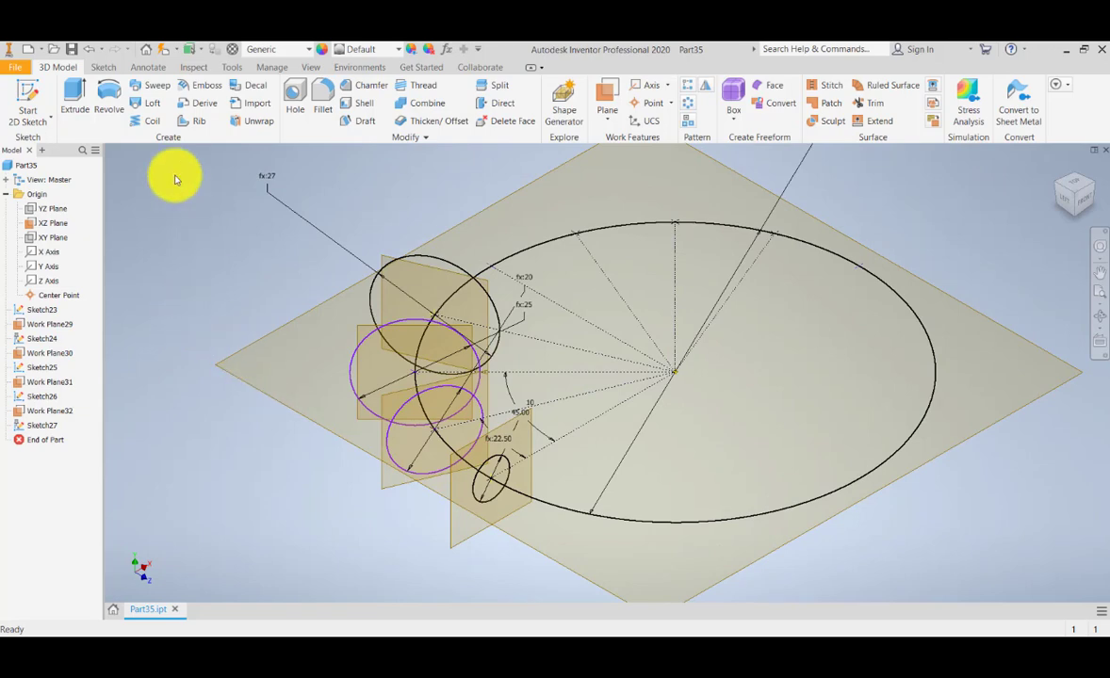
Start a loft and select Sketch24 through Sketch27 as sections, smallest to largest.
{"action": "left_click", "coordinate": [157, 109]}
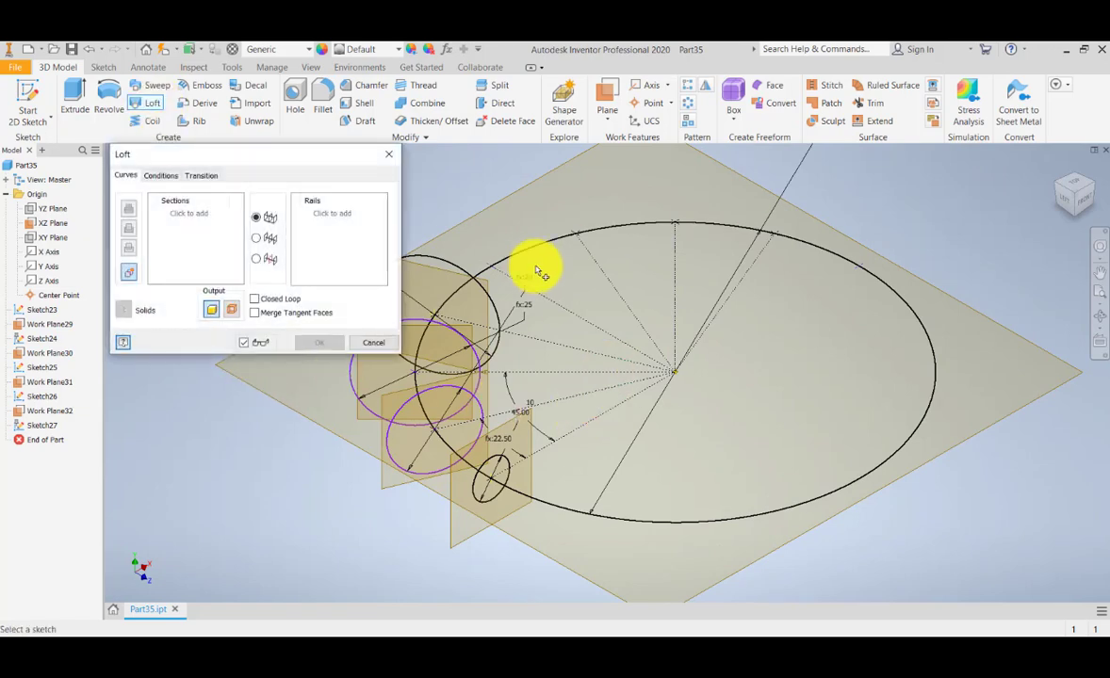
{"action": "middle_click_drag", "start_coordinate": [539, 268], "coordinate": [650, 272]}
{"action": "scroll", "coordinate": [650, 272], "scroll_direction": "down", "scroll_amount": 6}
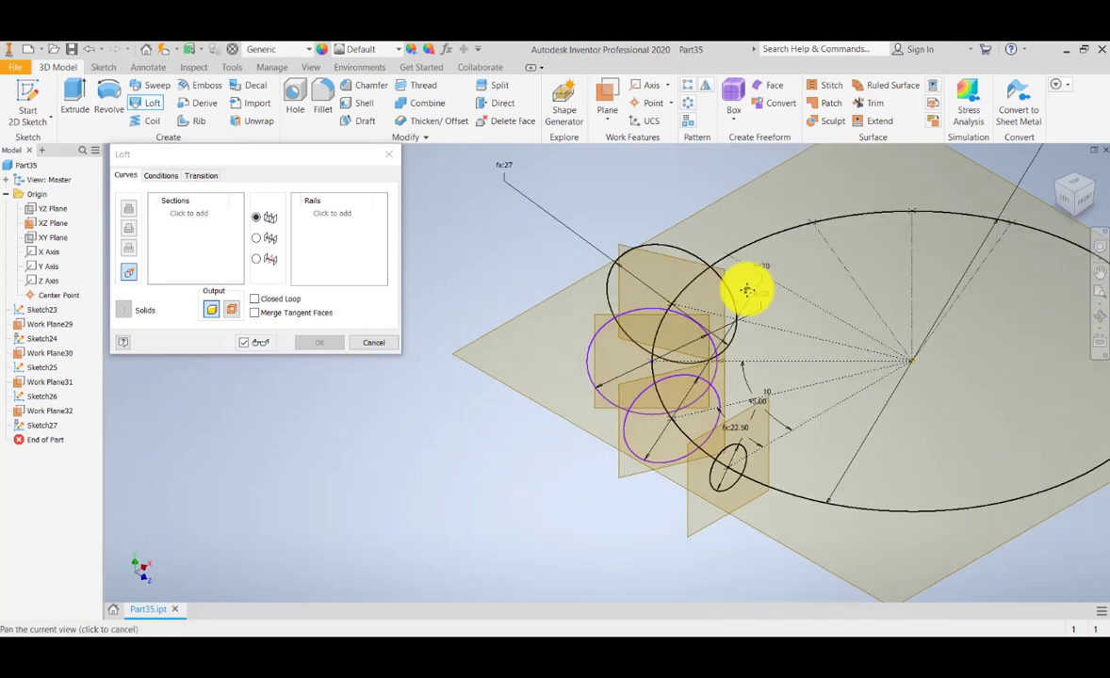
{"action": "scroll", "coordinate": [644, 393], "scroll_direction": "up", "scroll_amount": 6}
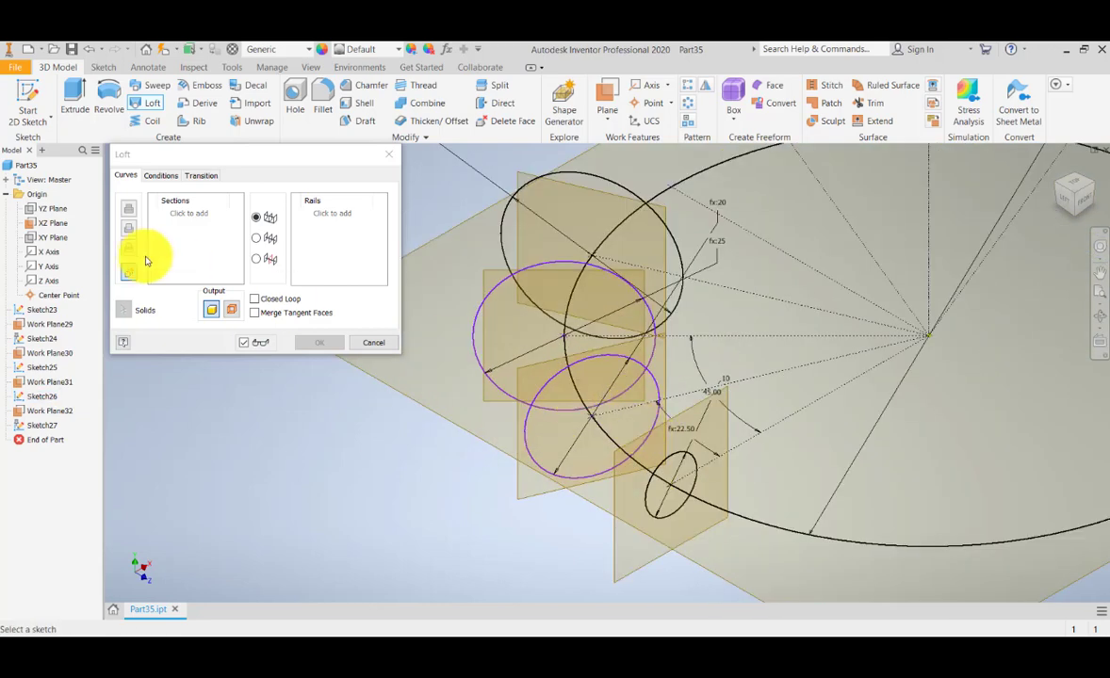
{"action": "left_click", "coordinate": [667, 460]}
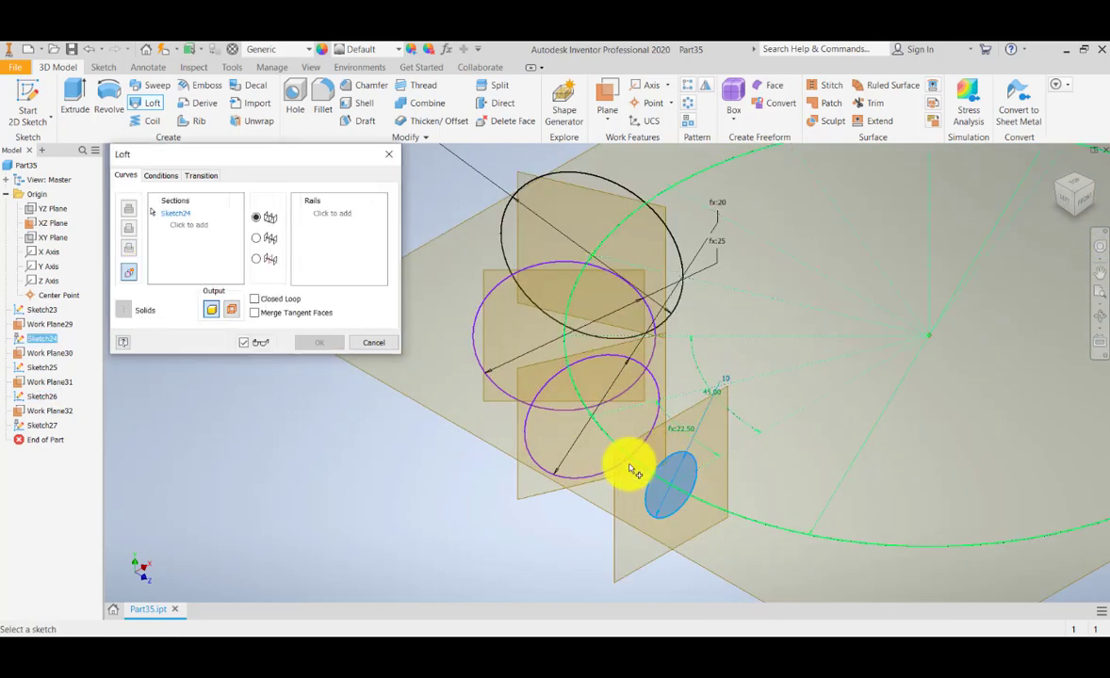
{"action": "left_click", "coordinate": [566, 370]}
{"action": "middle_click_drag", "start_coordinate": [497, 248], "coordinate": [484, 324]}
{"action": "left_click", "coordinate": [536, 251]}
Check the tapering preview from above and isometric, then switch the loft to Center Line.
{"action": "middle_click_drag", "start_coordinate": [544, 377], "coordinate": [562, 304]}
{"action": "scroll", "coordinate": [575, 404], "scroll_direction": "down", "scroll_amount": 5}
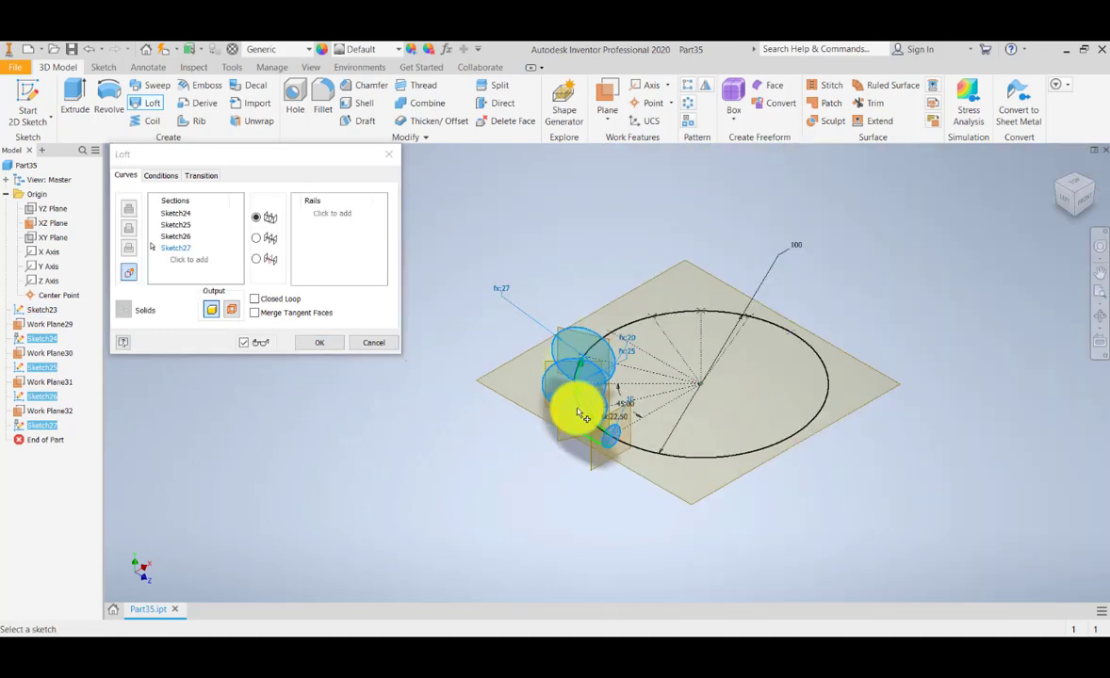
{"action": "left_click", "coordinate": [1081, 186]}
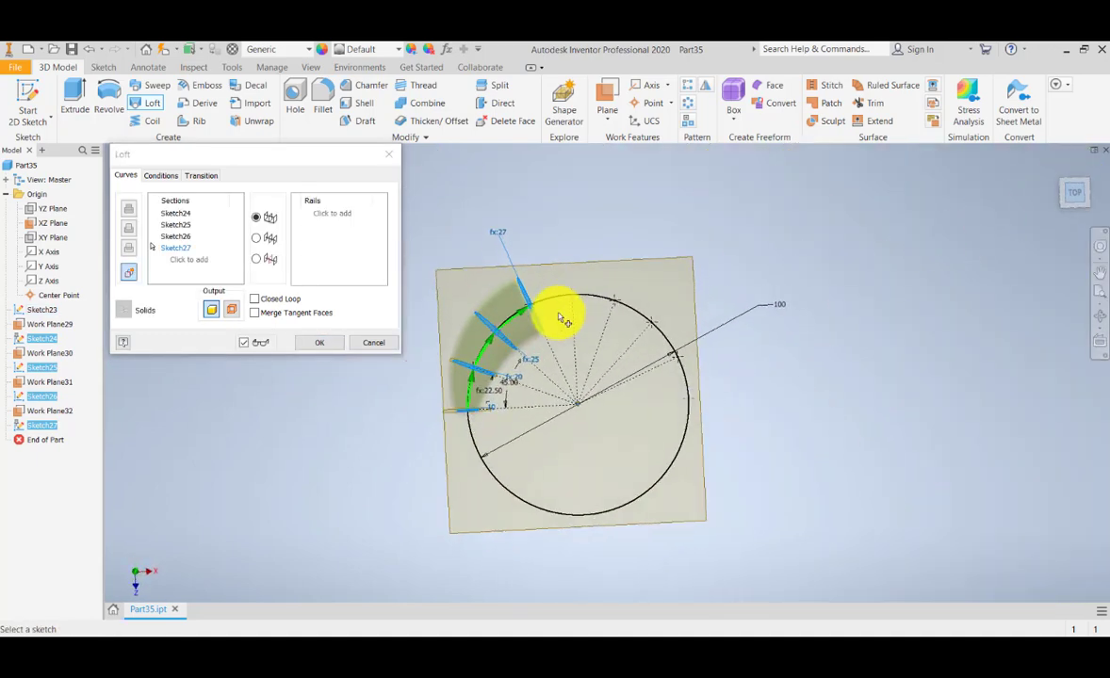
{"action": "scroll", "coordinate": [505, 349], "scroll_direction": "up", "scroll_amount": 4}
{"action": "middle_click_drag", "start_coordinate": [505, 359], "coordinate": [538, 362]}
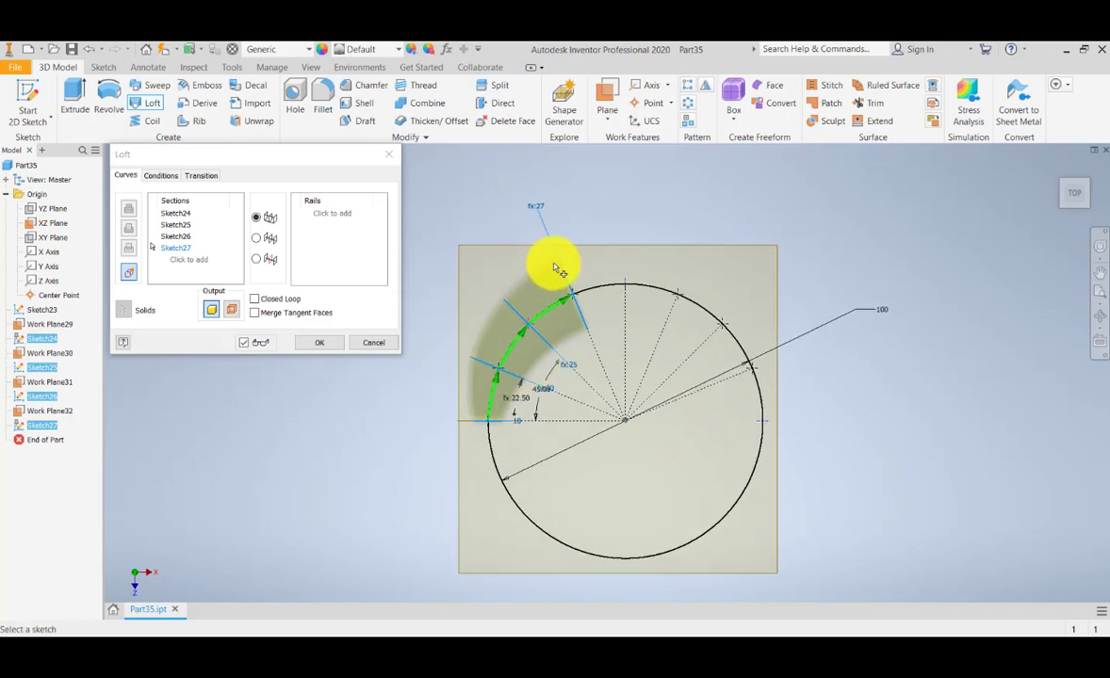
{"action": "scroll", "coordinate": [516, 325], "scroll_direction": "up", "scroll_amount": 2}
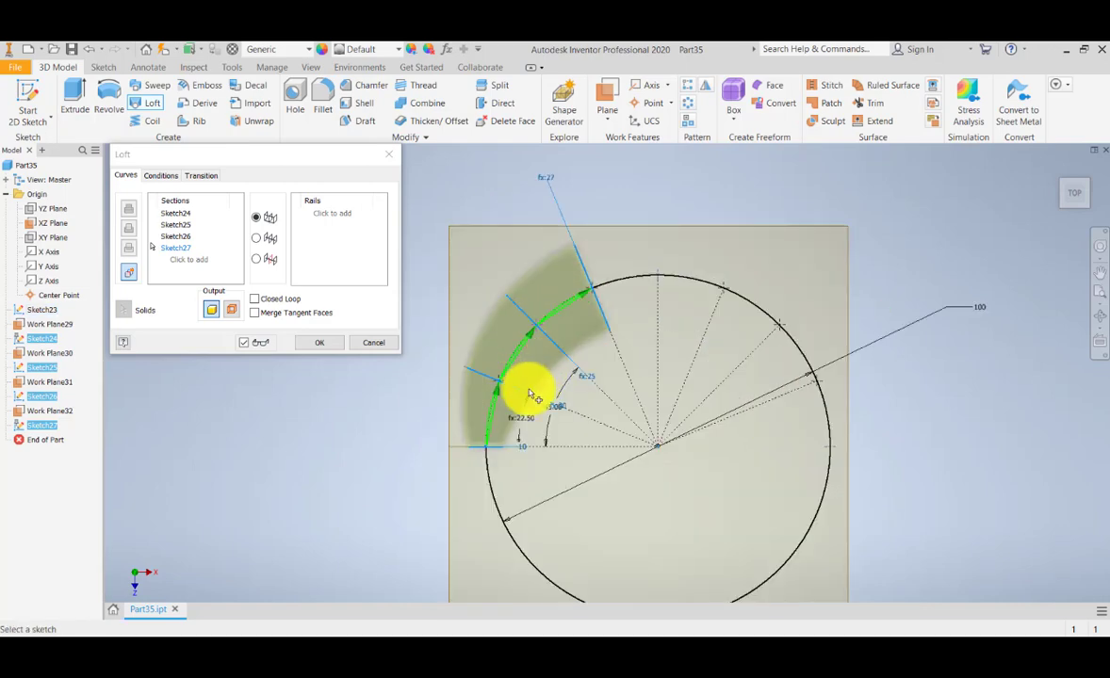
{"action": "left_click", "coordinate": [1059, 172]}
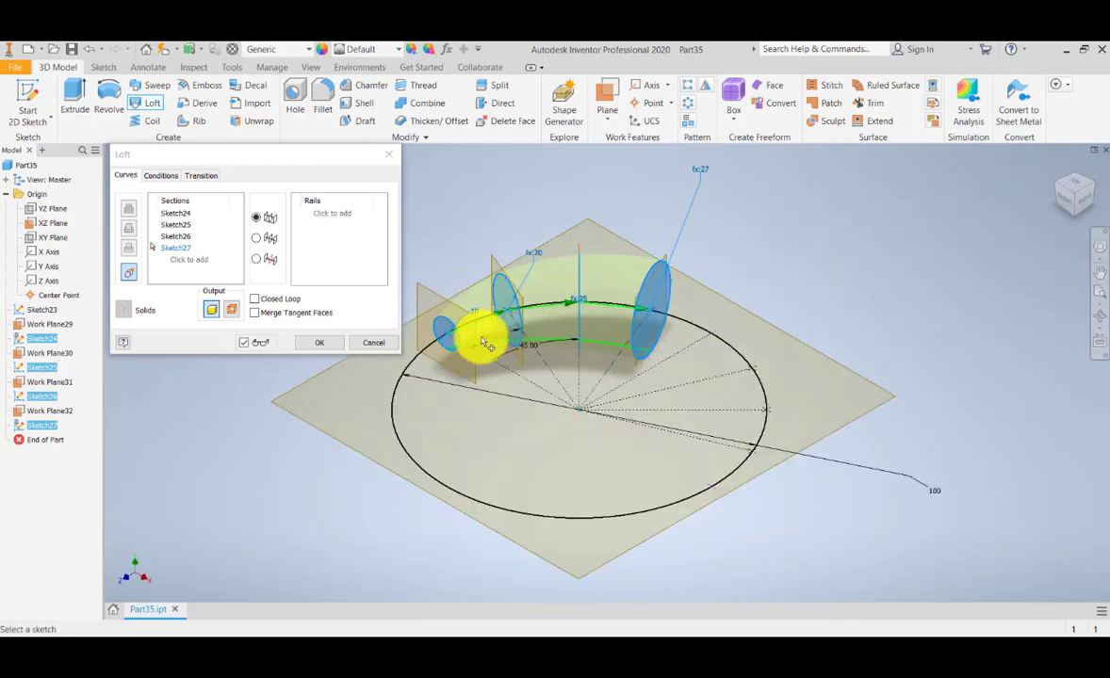
{"action": "scroll", "coordinate": [493, 349], "scroll_direction": "up", "scroll_amount": 6}
{"action": "middle_click_drag", "start_coordinate": [528, 356], "coordinate": [413, 383]}
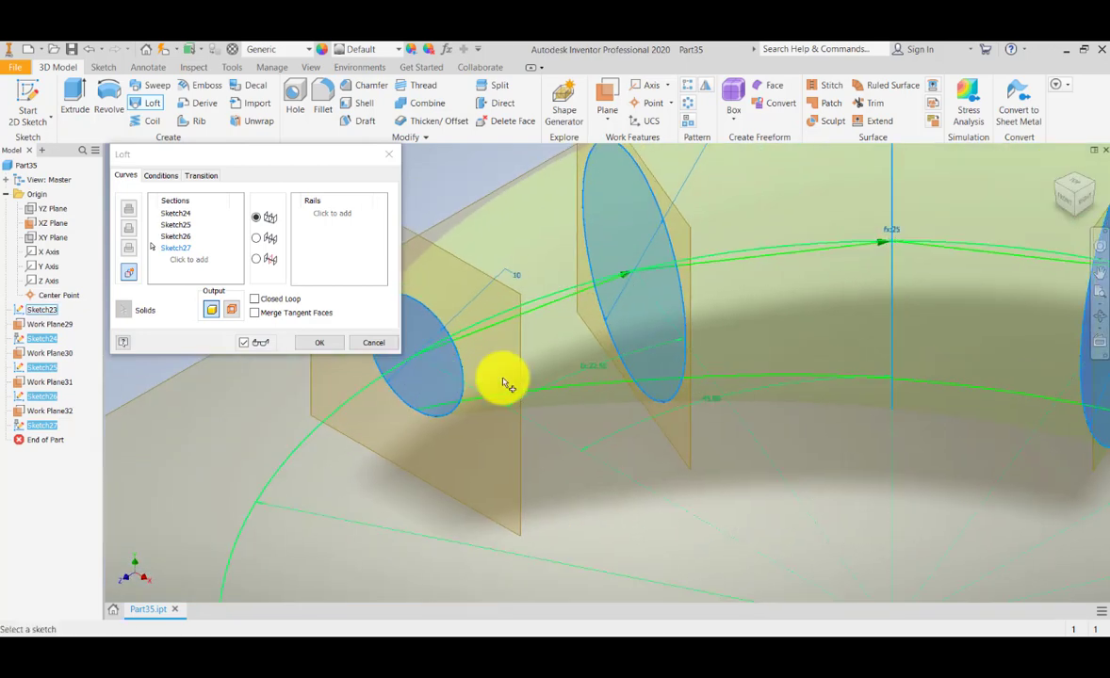
{"action": "scroll", "coordinate": [575, 377], "scroll_direction": "down", "scroll_amount": 5}
{"action": "middle_click_drag", "start_coordinate": [608, 384], "coordinate": [603, 412]}
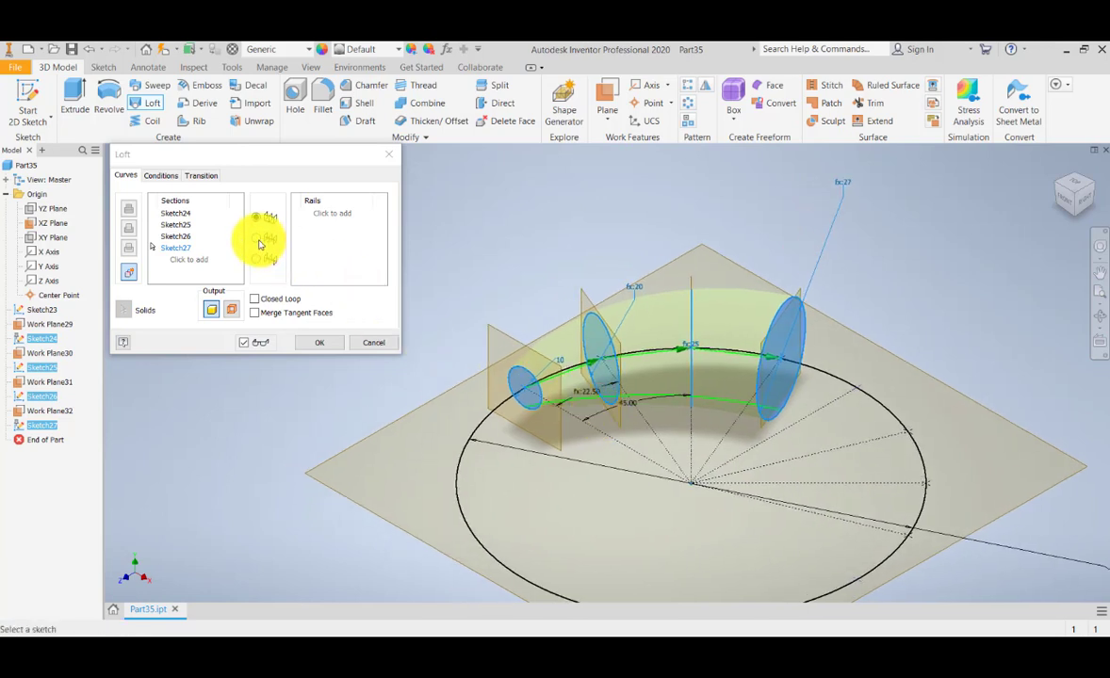
{"action": "left_click", "coordinate": [260, 240]}
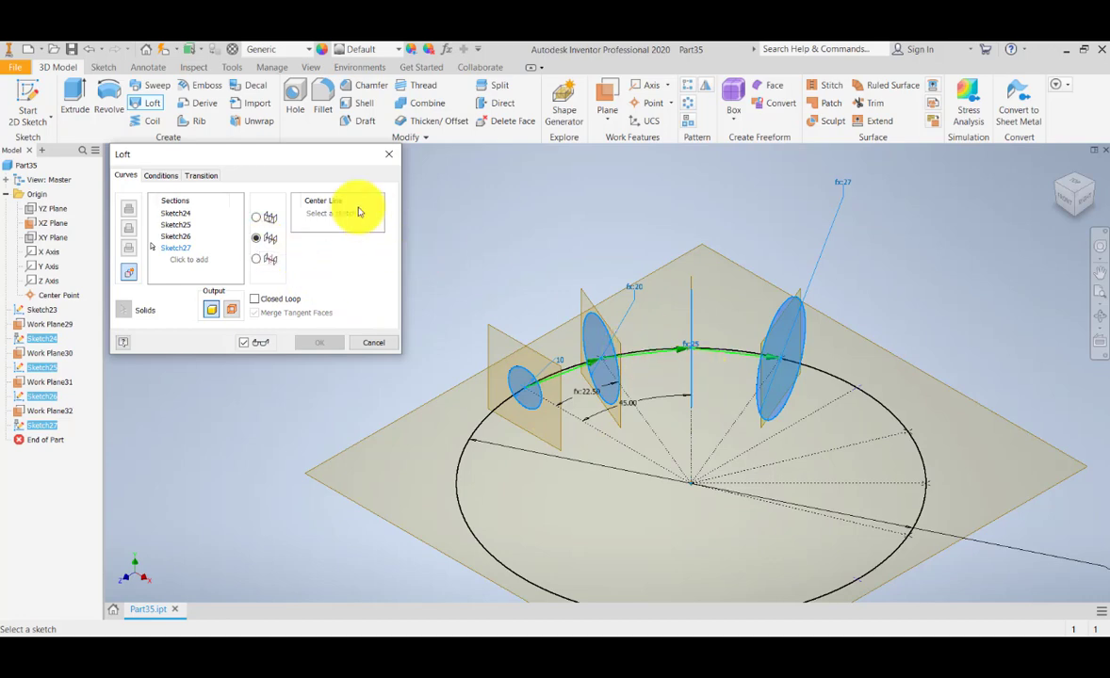
Use the 100 mm circle (Sketch23) as center line and turn on Closed Loop.
{"action": "left_click", "coordinate": [884, 408]}
{"action": "middle_click_drag", "start_coordinate": [810, 421], "coordinate": [799, 377]}
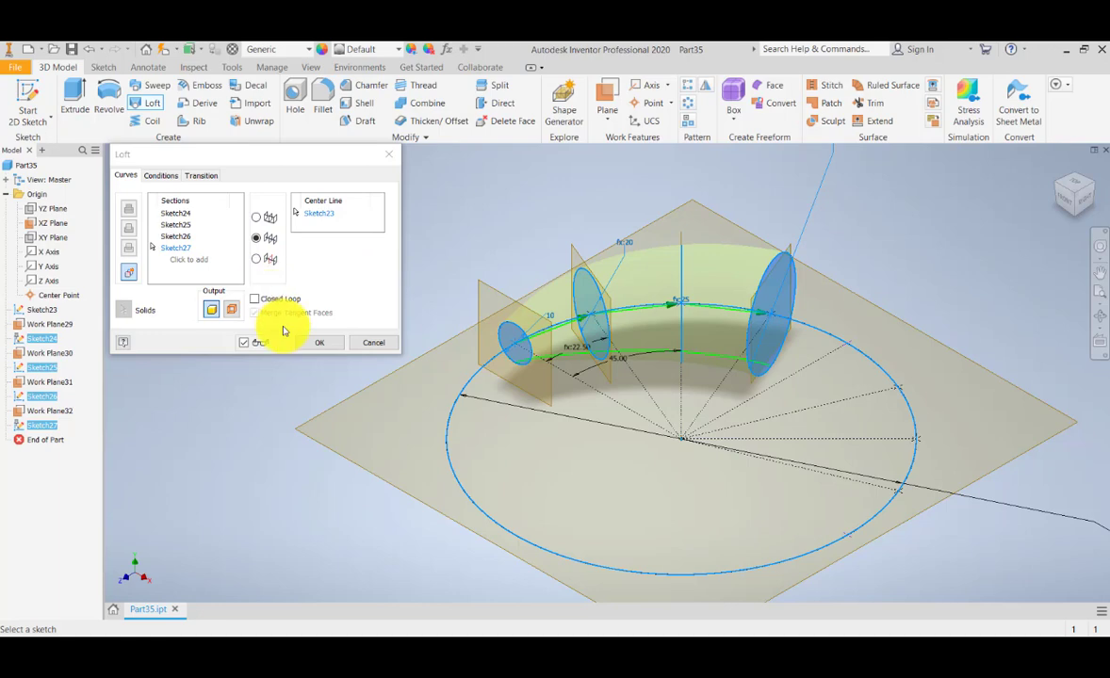
{"action": "left_click", "coordinate": [258, 300]}
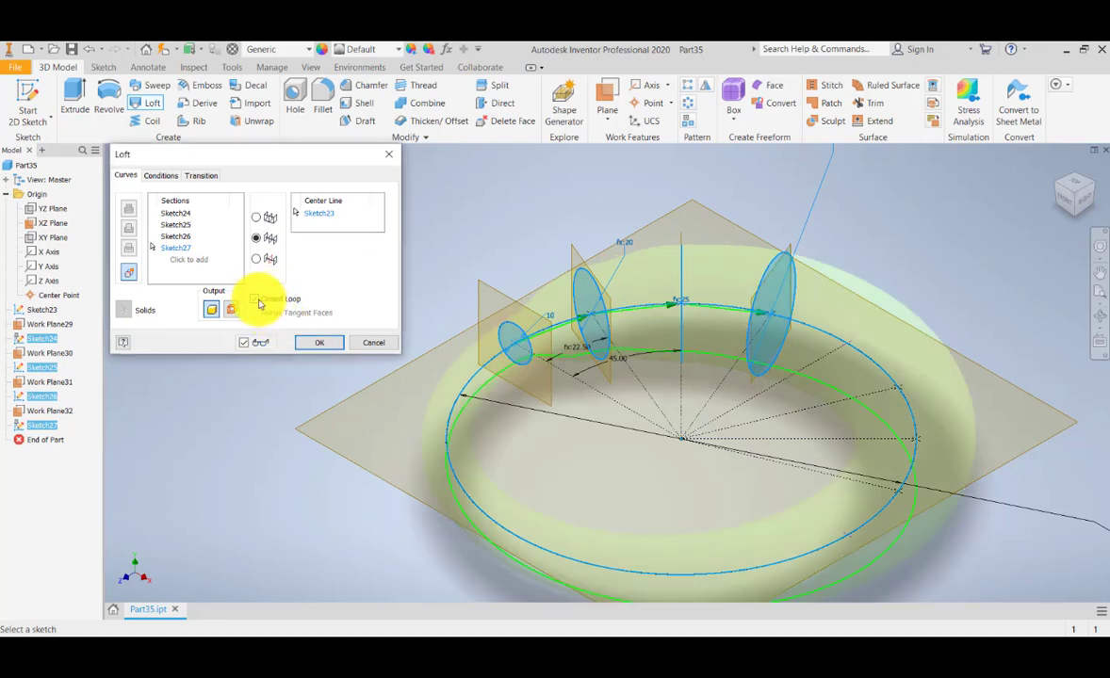
Review the ring preview from top and home views, then create the loft.
{"action": "left_click", "coordinate": [1079, 189]}
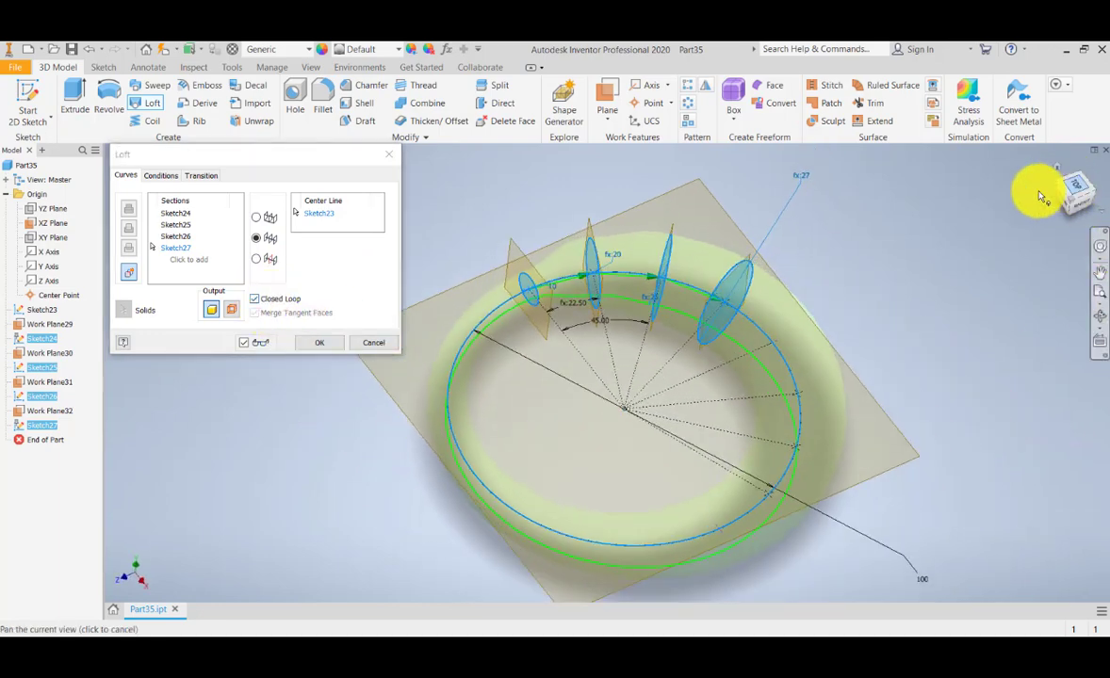
{"action": "scroll", "coordinate": [598, 255], "scroll_direction": "down", "scroll_amount": 1}
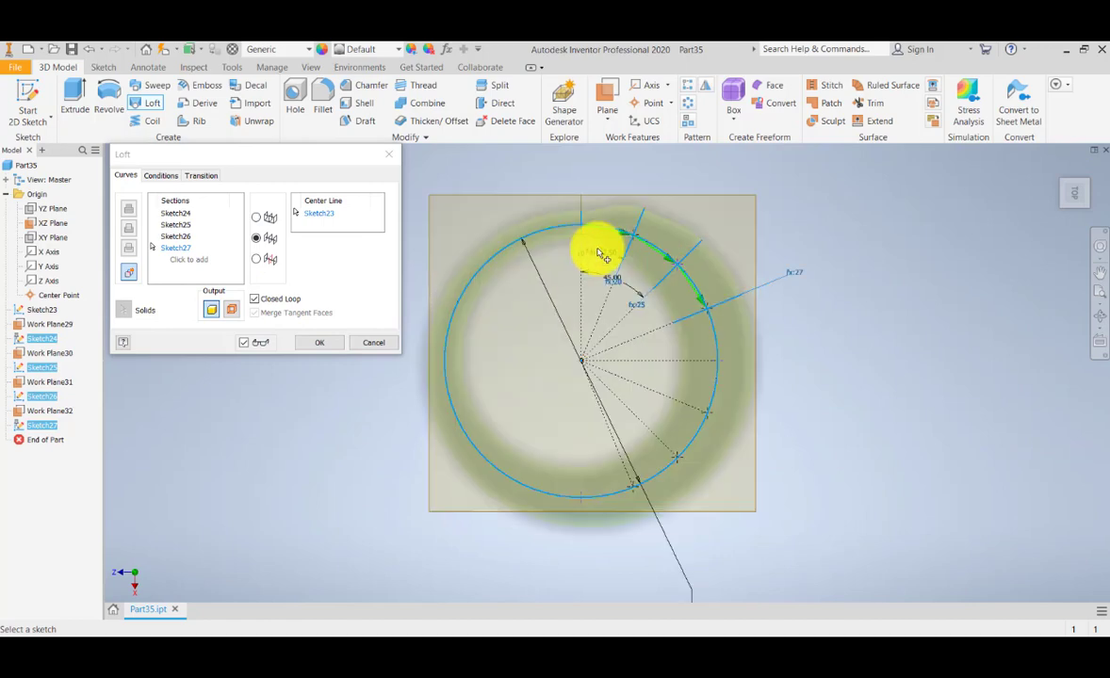
{"action": "scroll", "coordinate": [573, 246], "scroll_direction": "down", "scroll_amount": 1}
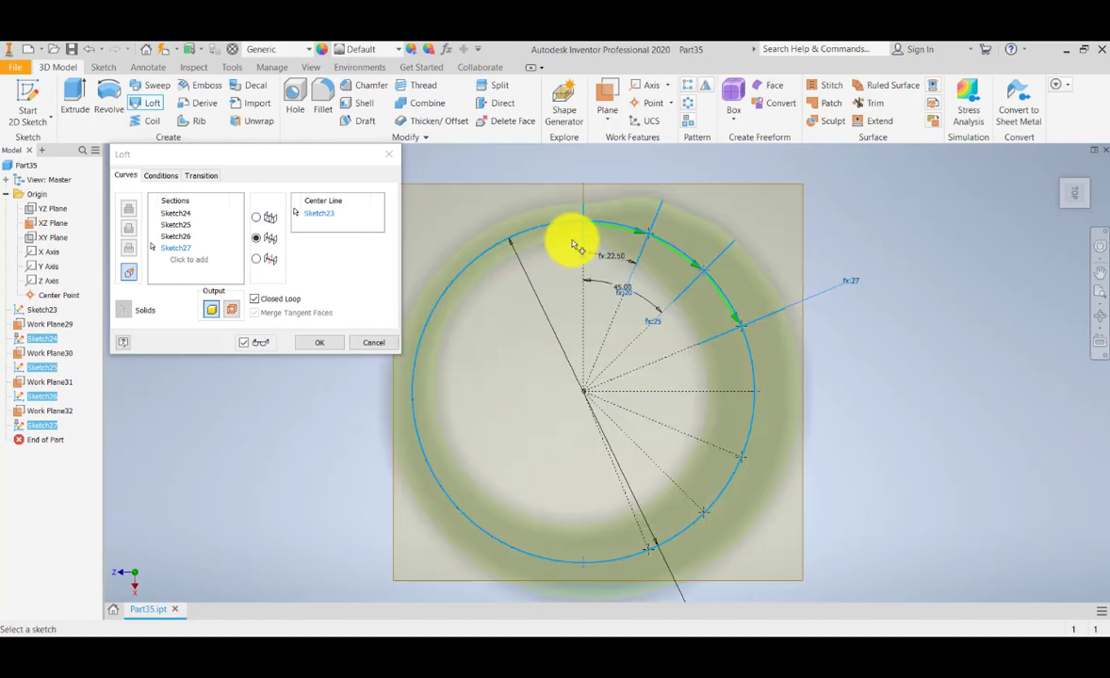
{"action": "scroll", "coordinate": [588, 235], "scroll_direction": "down", "scroll_amount": 1}
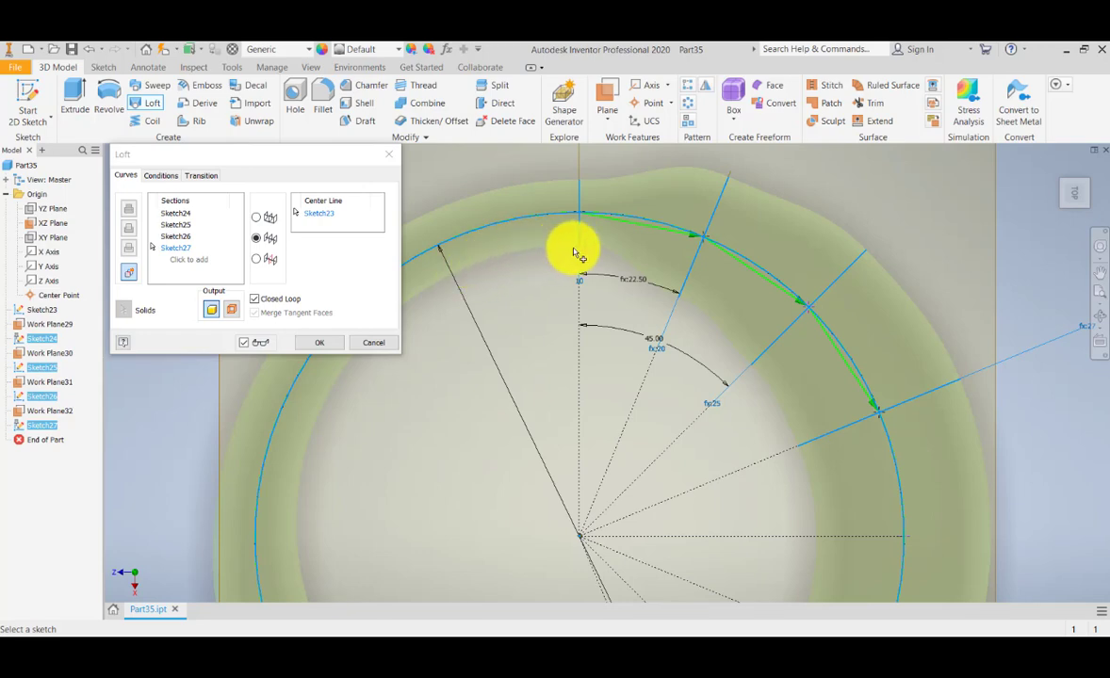
{"action": "scroll", "coordinate": [574, 251], "scroll_direction": "up", "scroll_amount": 1}
{"action": "scroll", "coordinate": [782, 376], "scroll_direction": "up", "scroll_amount": 1}
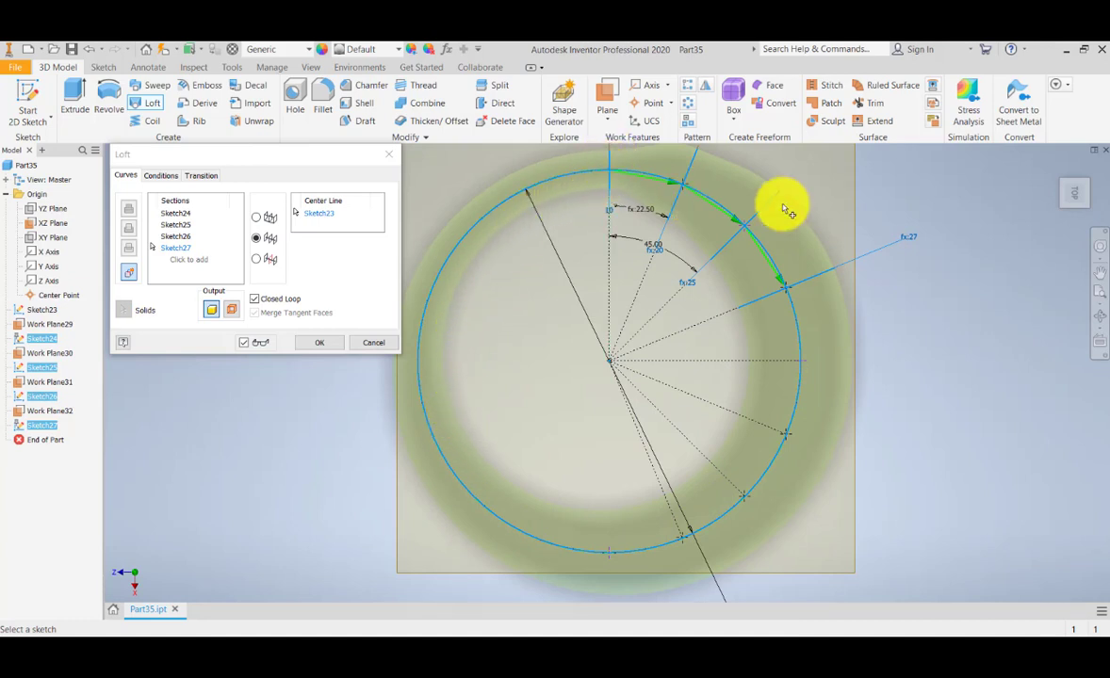
{"action": "left_click", "coordinate": [1058, 169]}
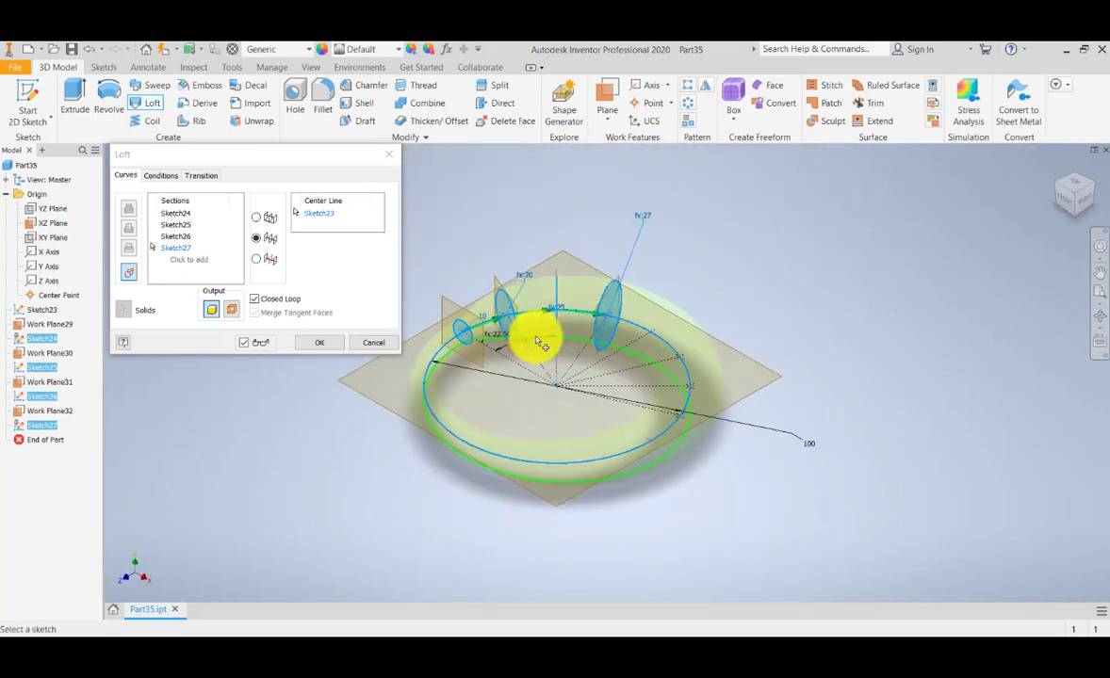
{"action": "scroll", "coordinate": [535, 337], "scroll_direction": "up", "scroll_amount": 3}
{"action": "middle_click_drag", "start_coordinate": [501, 328], "coordinate": [586, 324]}
{"action": "scroll", "coordinate": [576, 324], "scroll_direction": "down", "scroll_amount": 3}
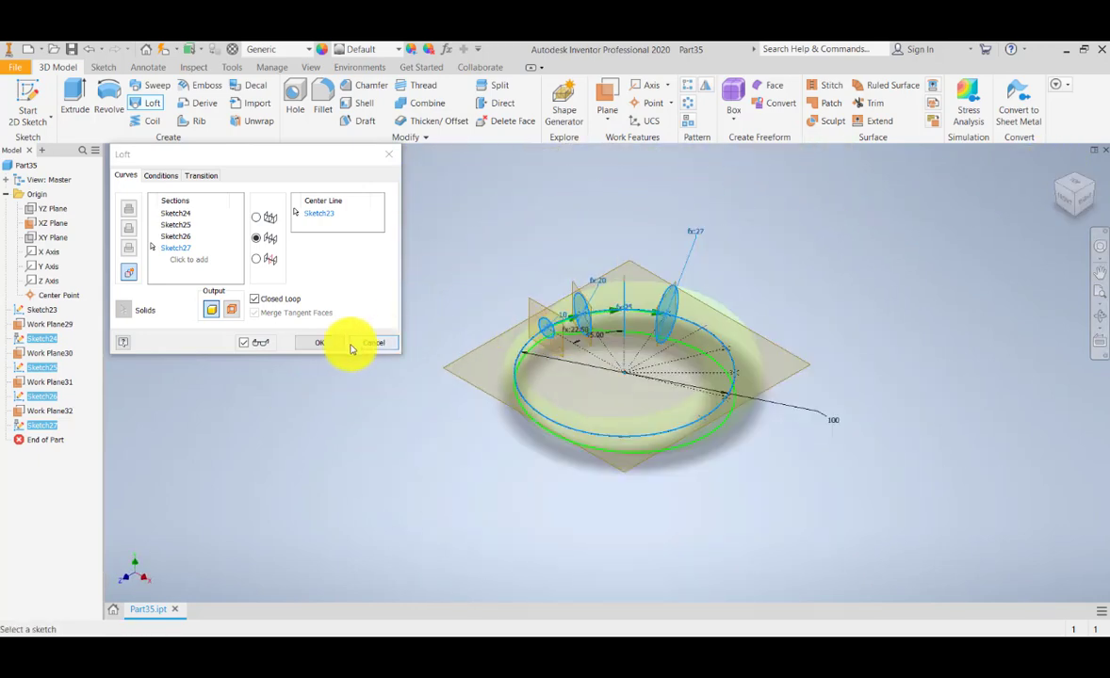
{"action": "left_click", "coordinate": [320, 343]}
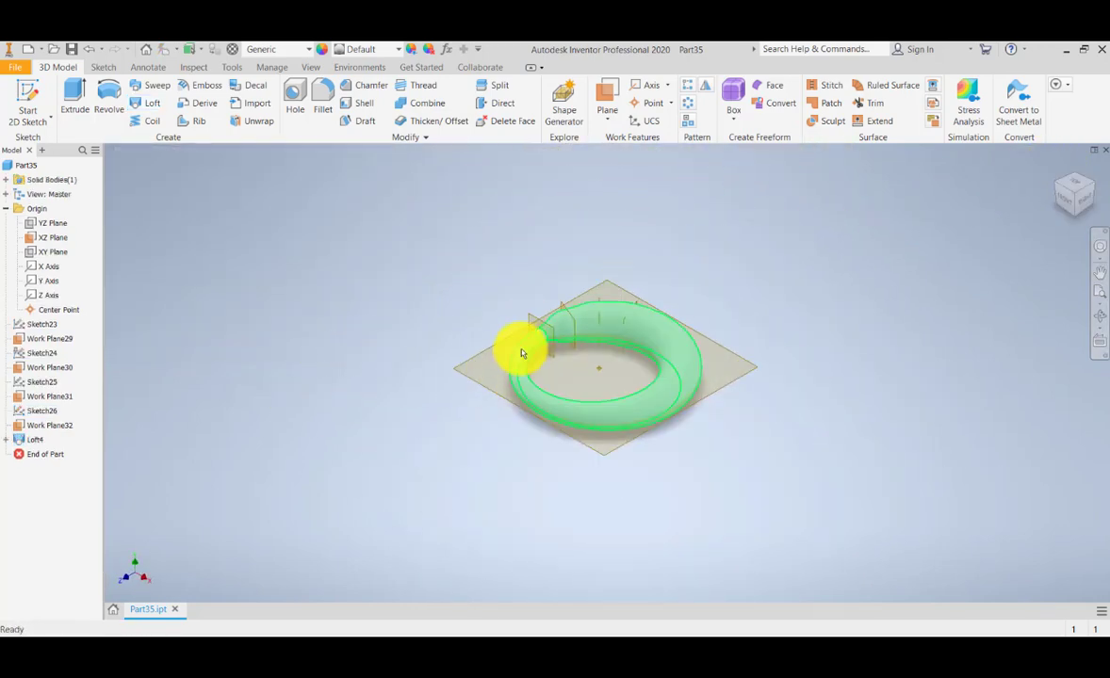
Zoom and pan around the Loft4 ring, show its source sketches, and view it from the top.
{"action": "scroll", "coordinate": [521, 350], "scroll_direction": "up", "scroll_amount": 4}
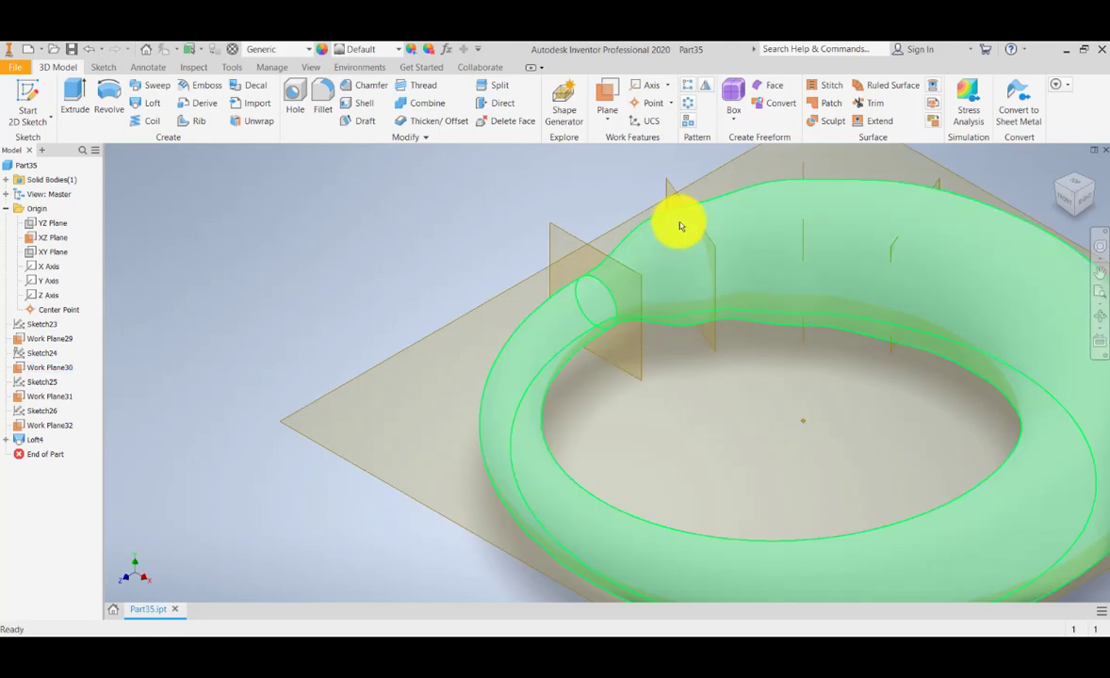
{"action": "middle_click_drag", "start_coordinate": [632, 366], "coordinate": [582, 371]}
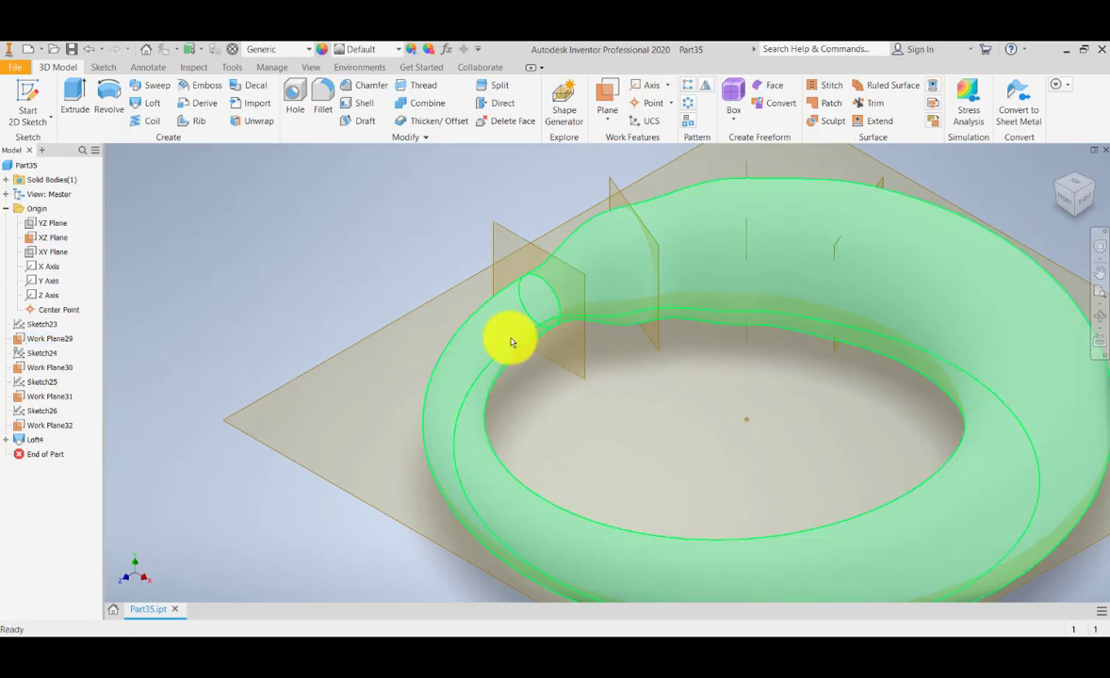
{"action": "scroll", "coordinate": [613, 355], "scroll_direction": "down", "scroll_amount": 2}
{"action": "scroll", "coordinate": [574, 335], "scroll_direction": "up", "scroll_amount": 3}
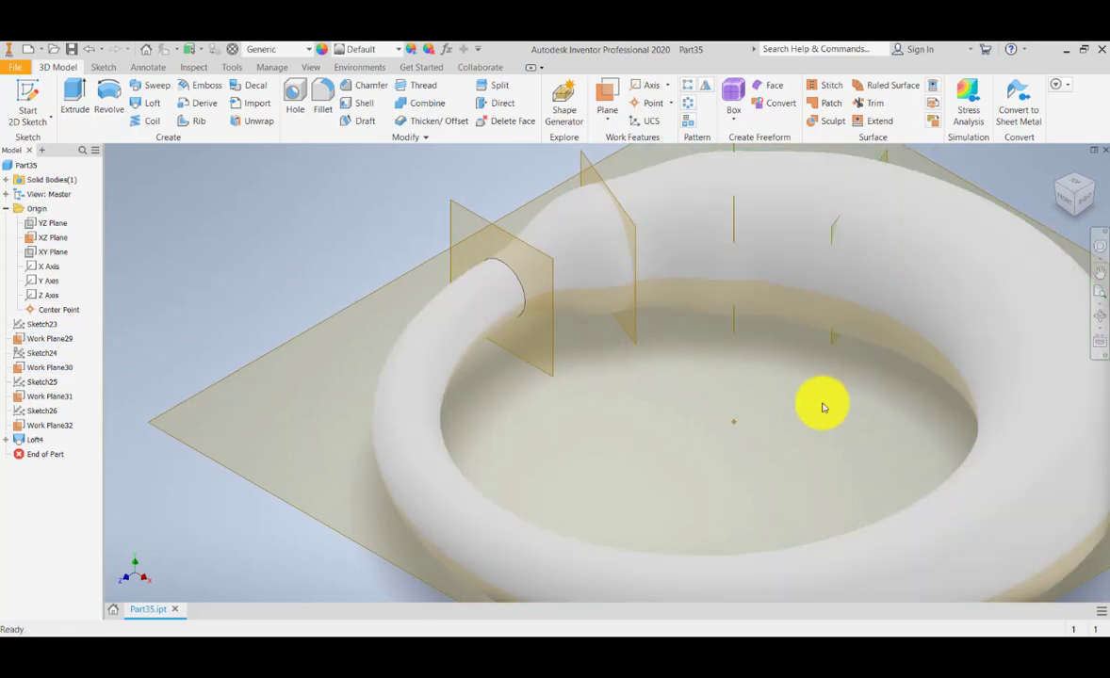
{"action": "middle_click_drag", "start_coordinate": [762, 471], "coordinate": [638, 430]}
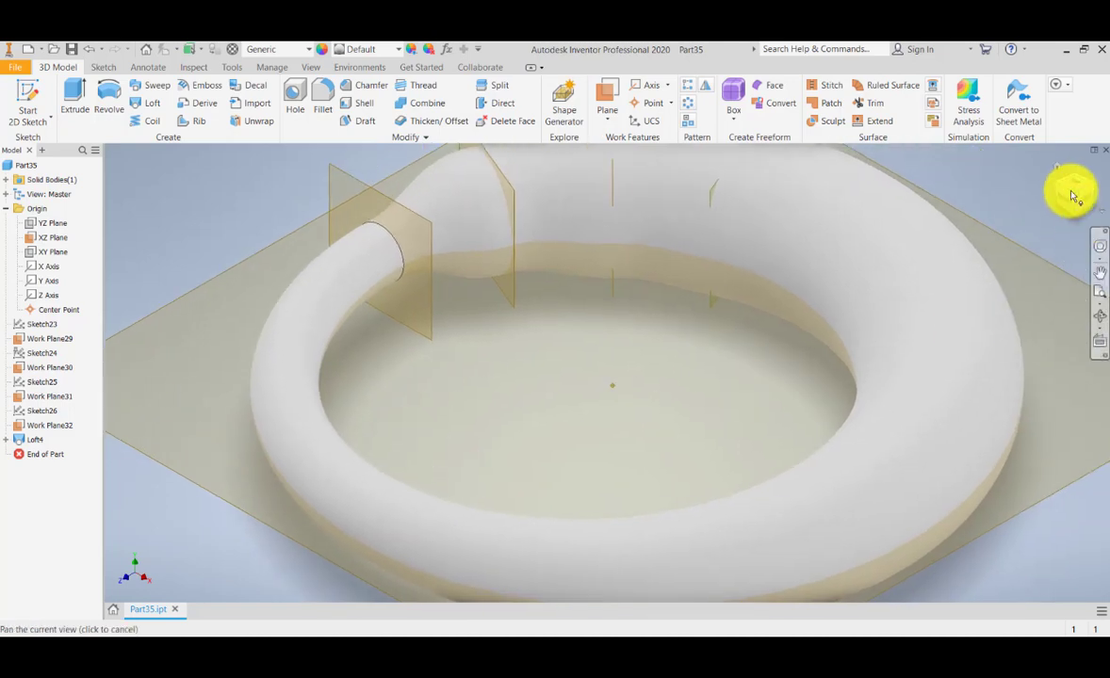
{"action": "left_click_drag", "start_coordinate": [59, 428], "coordinate": [18, 443]}
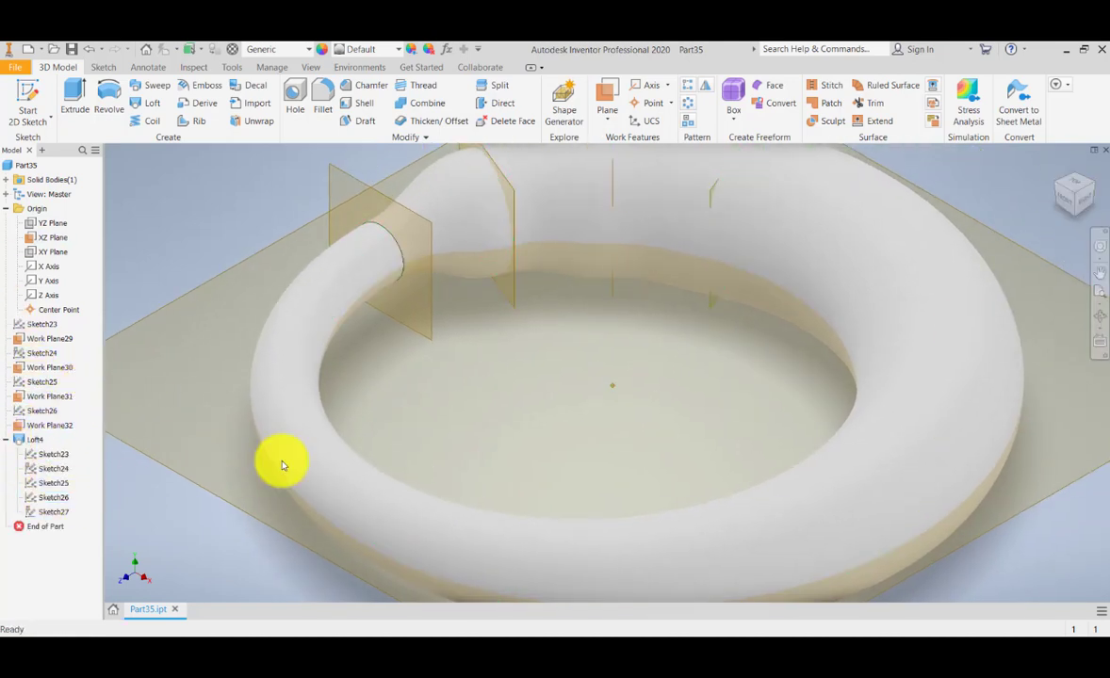
{"action": "left_click", "coordinate": [1076, 188]}
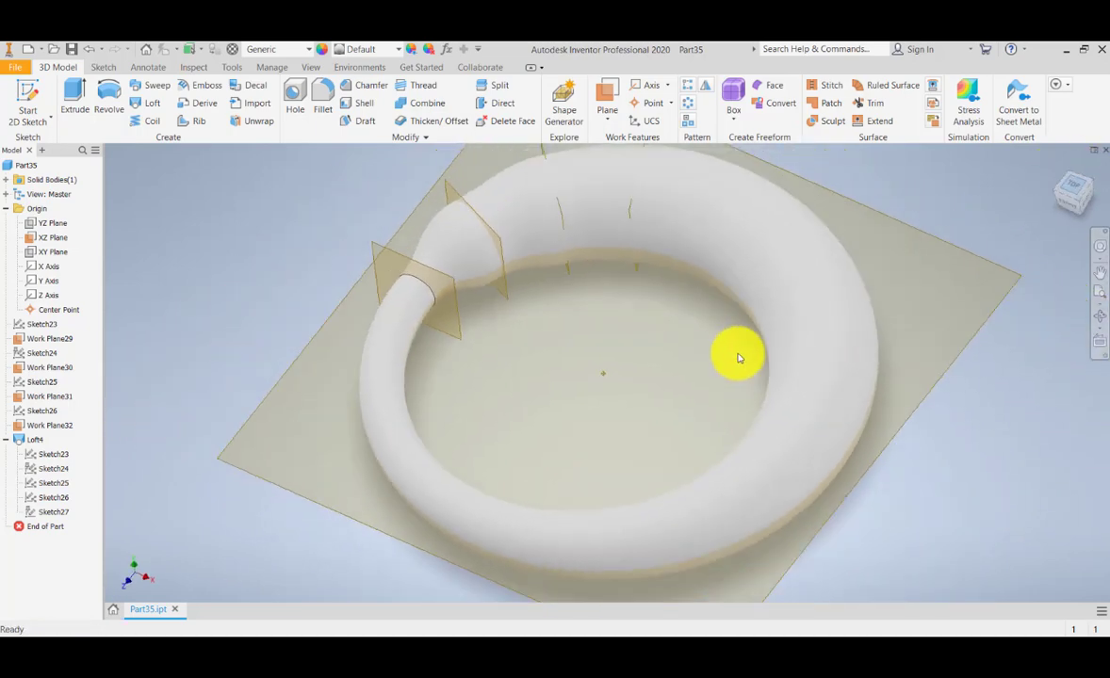
{"action": "scroll", "coordinate": [566, 397], "scroll_direction": "up", "scroll_amount": 5}
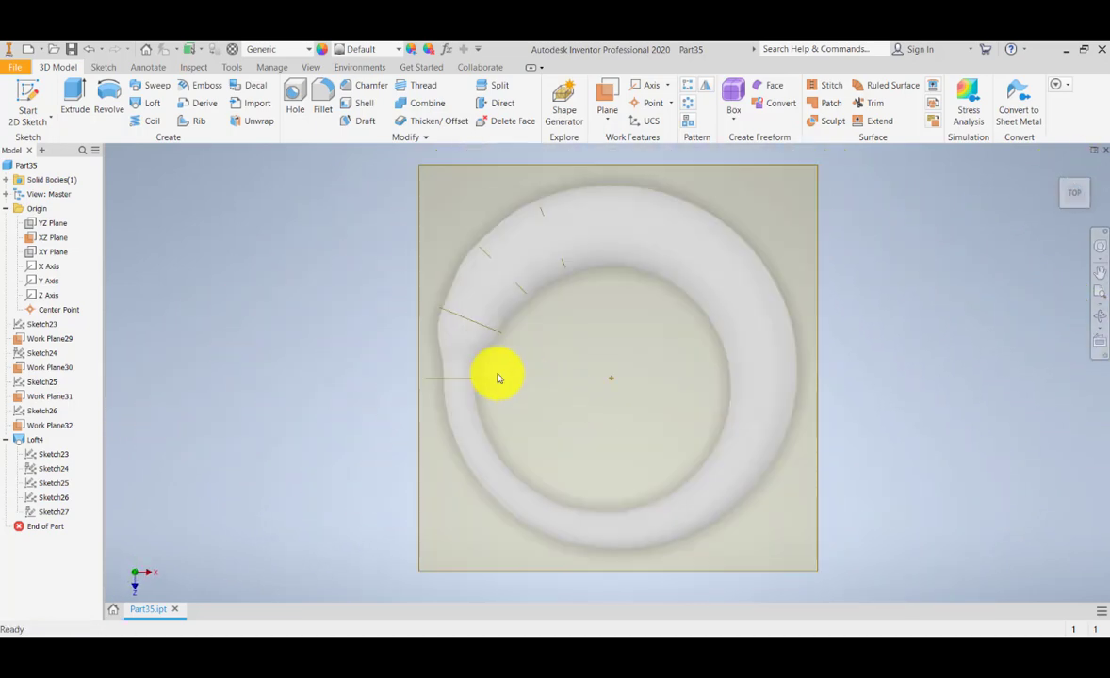
{"action": "middle_click_drag", "start_coordinate": [598, 395], "coordinate": [572, 397]}
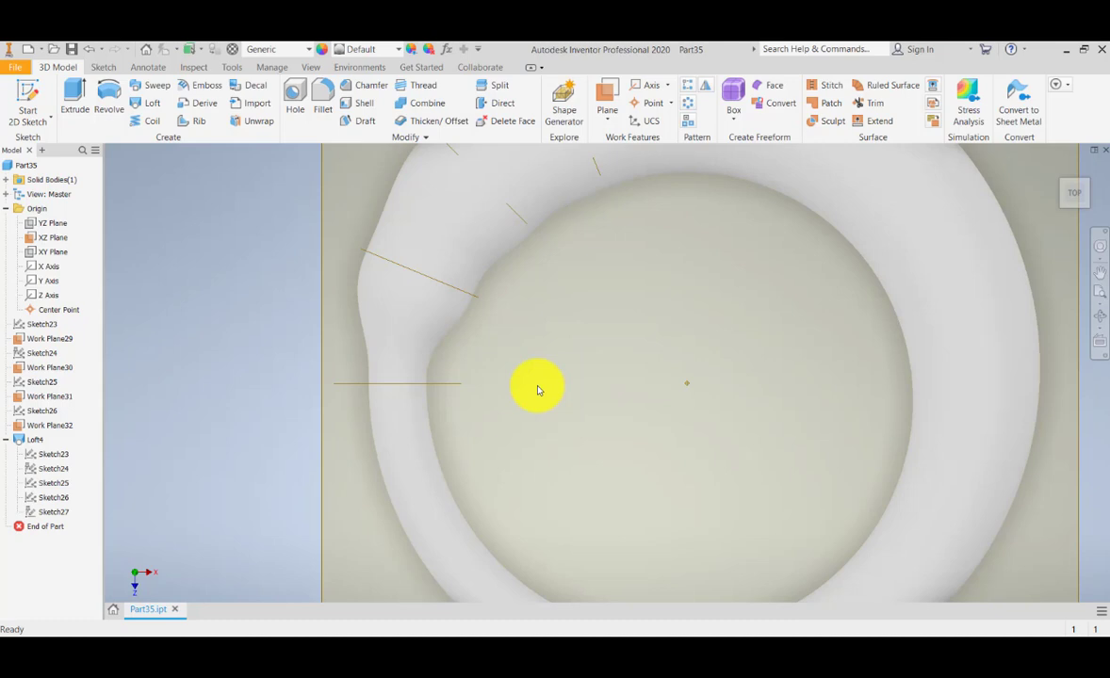
{"action": "middle_click_drag", "start_coordinate": [659, 454], "coordinate": [651, 407]}
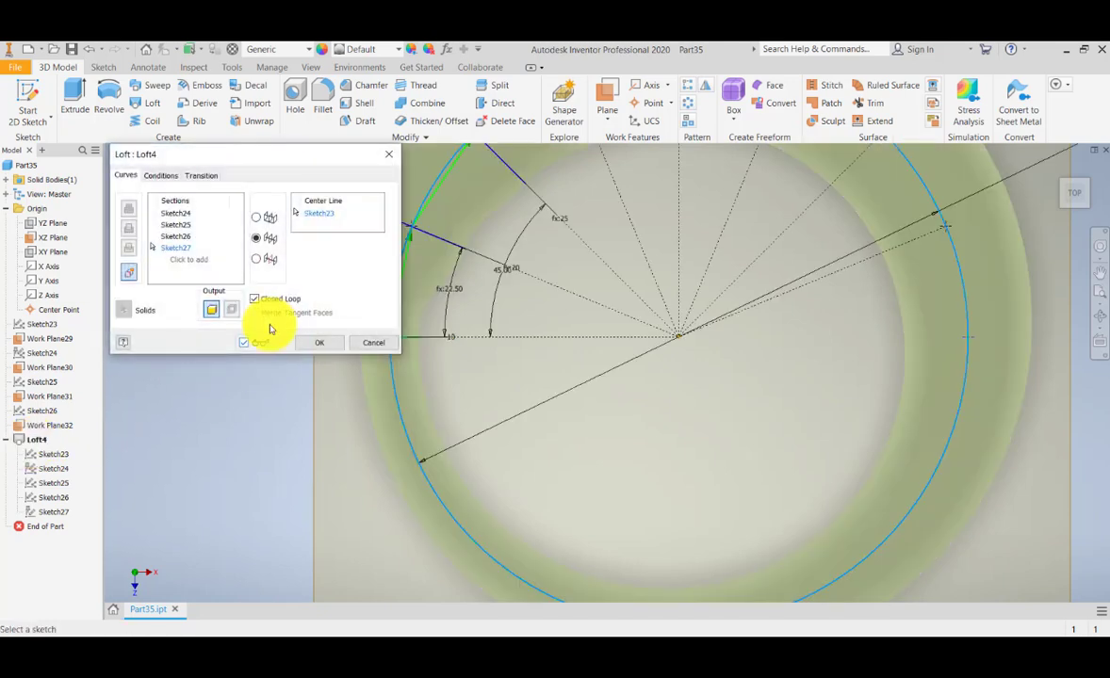
Turn off Closed Loop so Loft4 becomes an open tapering pipe, then centre it in view.
{"action": "left_click", "coordinate": [299, 348]}
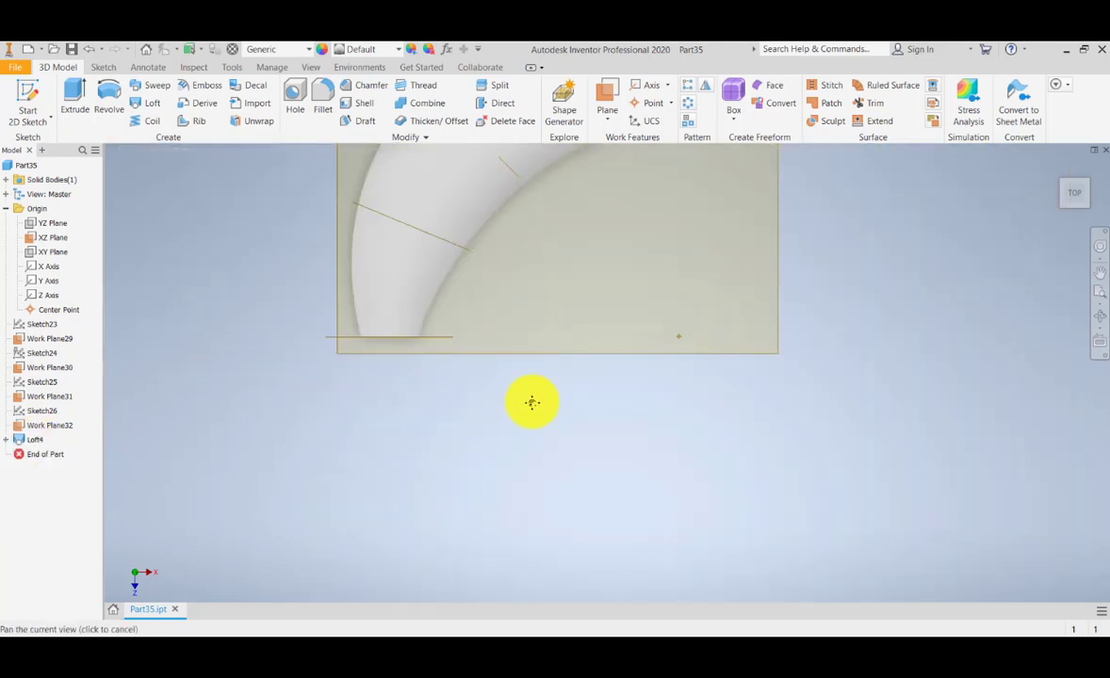
{"action": "left_click", "coordinate": [1062, 173]}
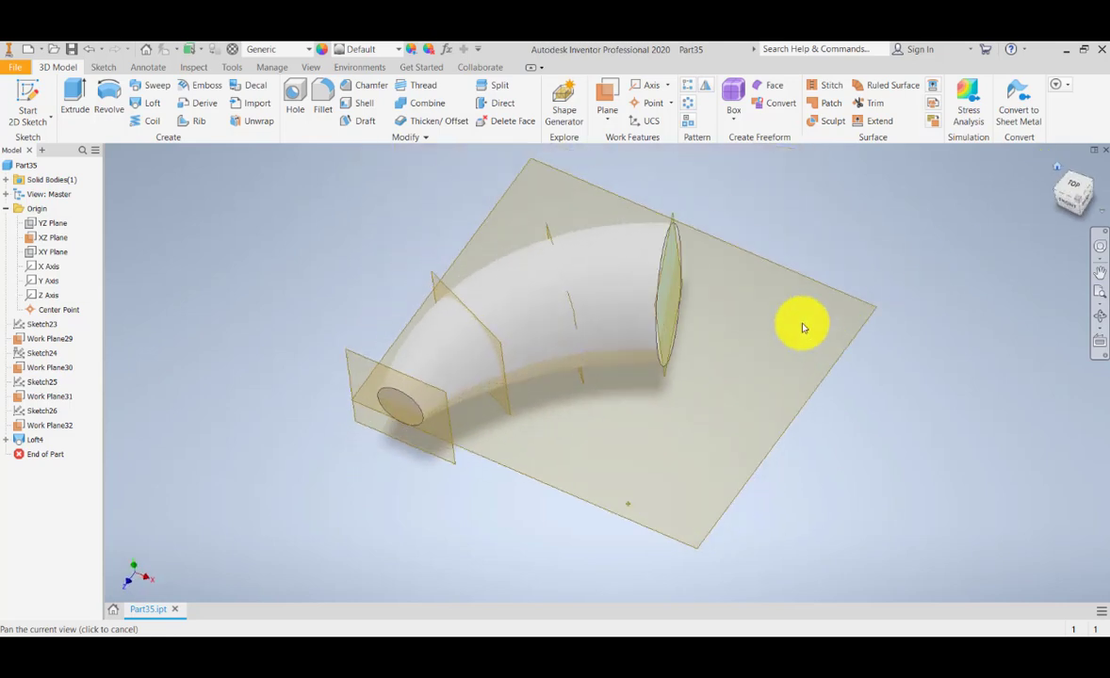
{"action": "scroll", "coordinate": [623, 387], "scroll_direction": "down", "scroll_amount": 5}
{"action": "middle_click_drag", "start_coordinate": [530, 380], "coordinate": [613, 361]}
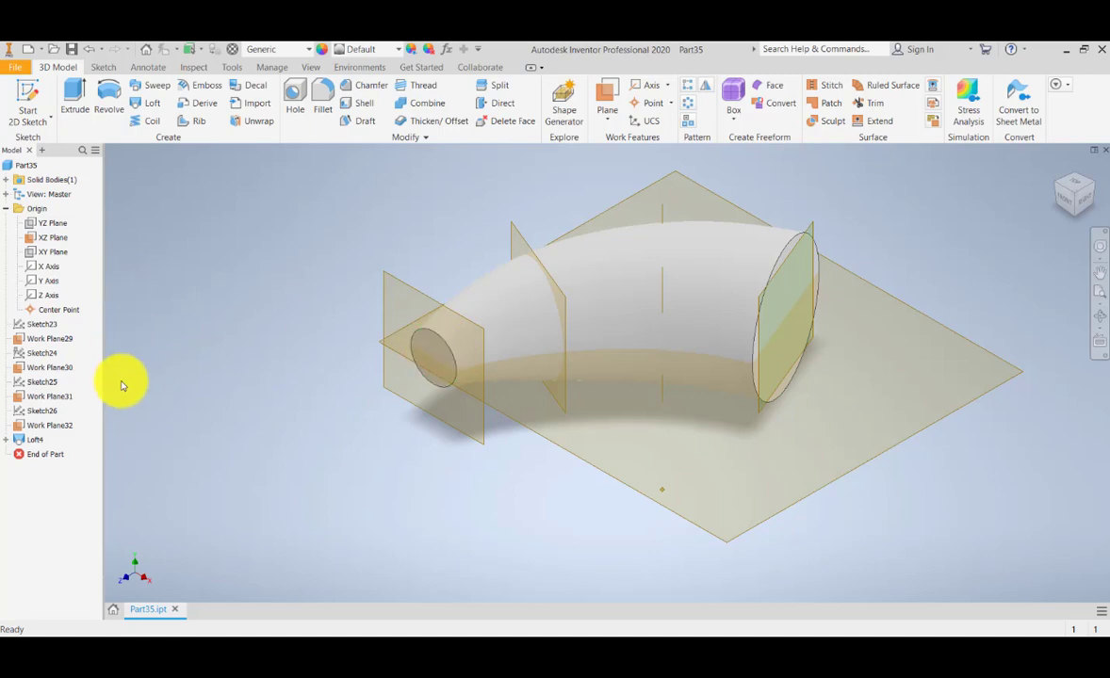
Change the first section circle in Sketch24 from 10 mm to 20 mm diameter, updating the loft.
{"action": "double_click", "coordinate": [42, 324]}
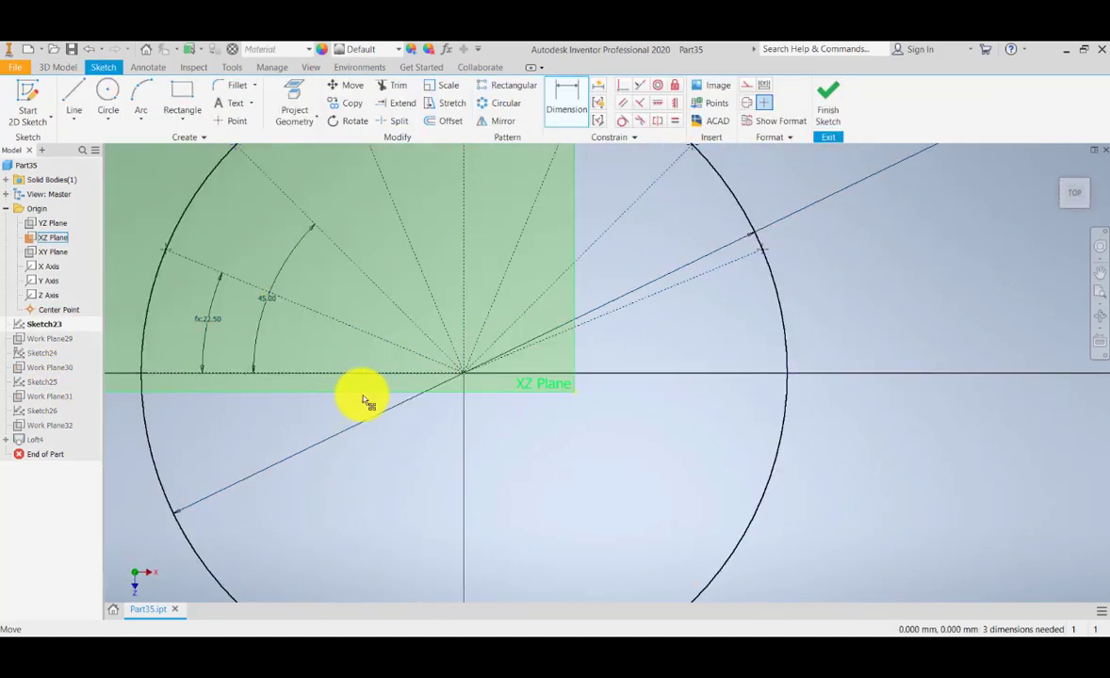
{"action": "left_click", "coordinate": [834, 118]}
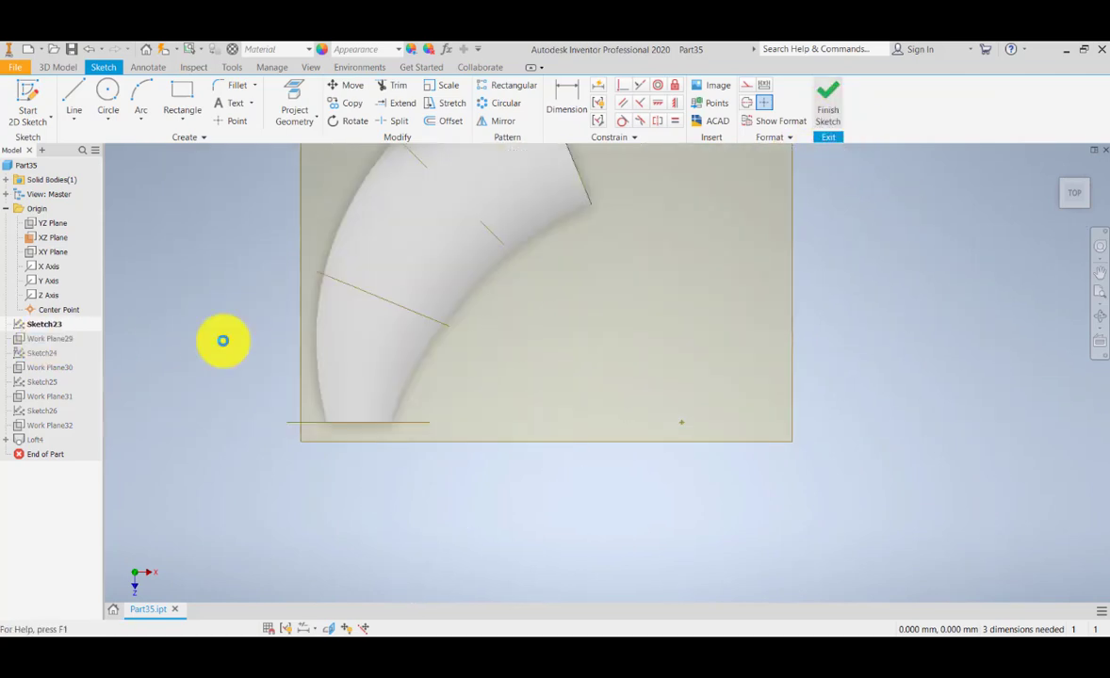
{"action": "double_click", "coordinate": [50, 357]}
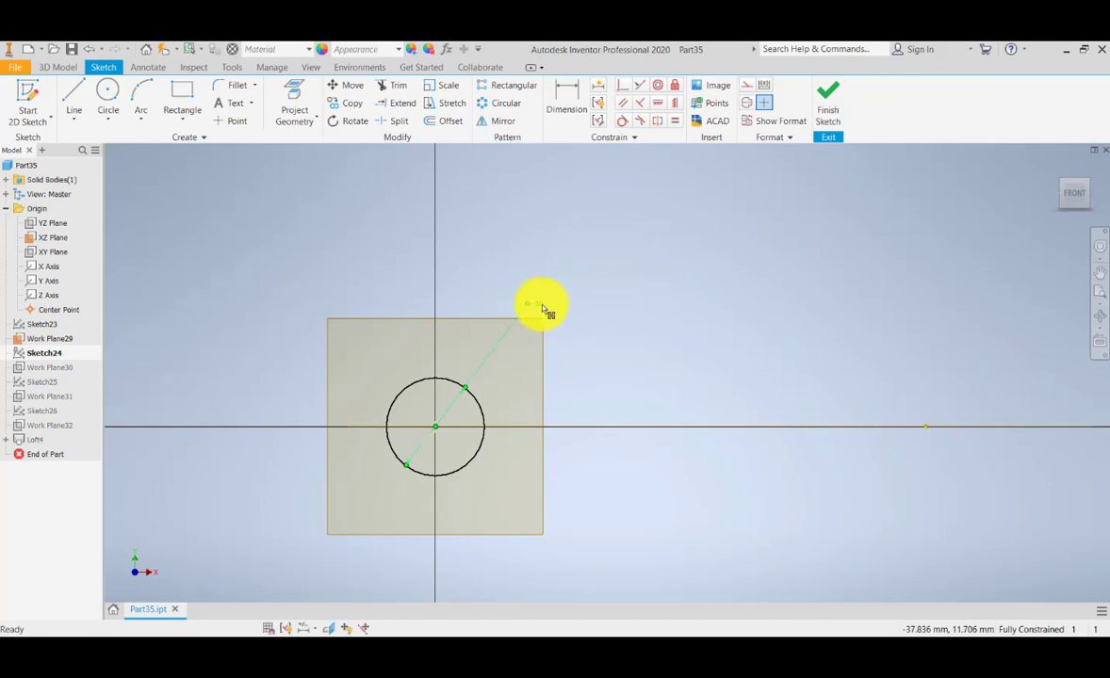
{"action": "left_click", "coordinate": [544, 308]}
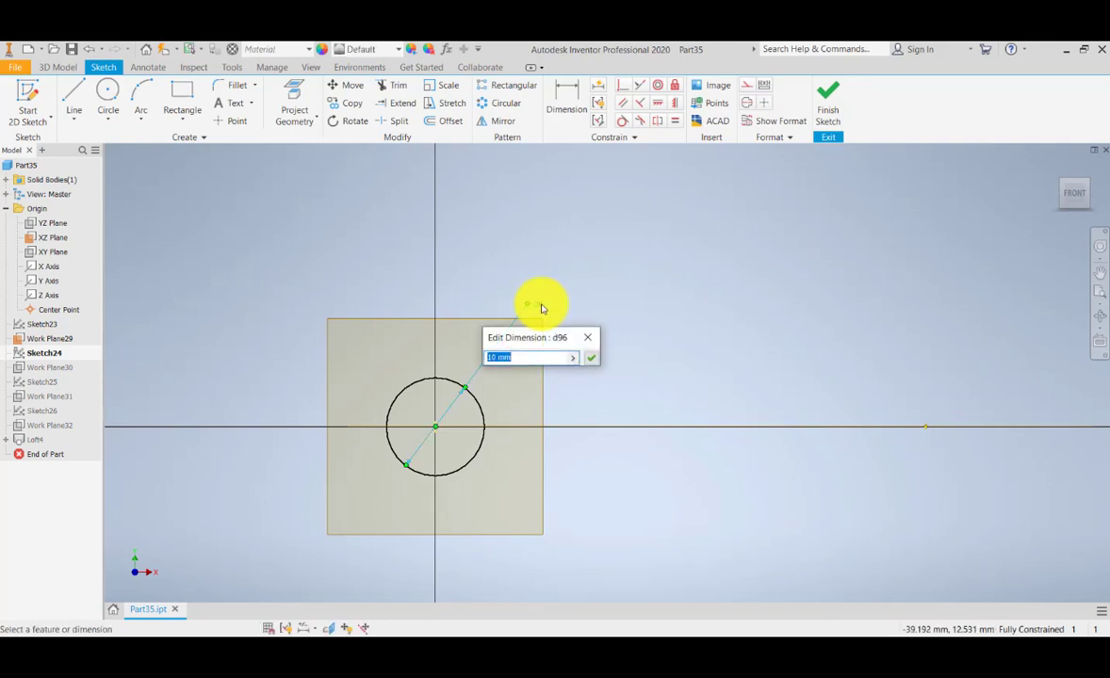
{"action": "type", "text": "20"}
{"action": "key", "text": "Return"}
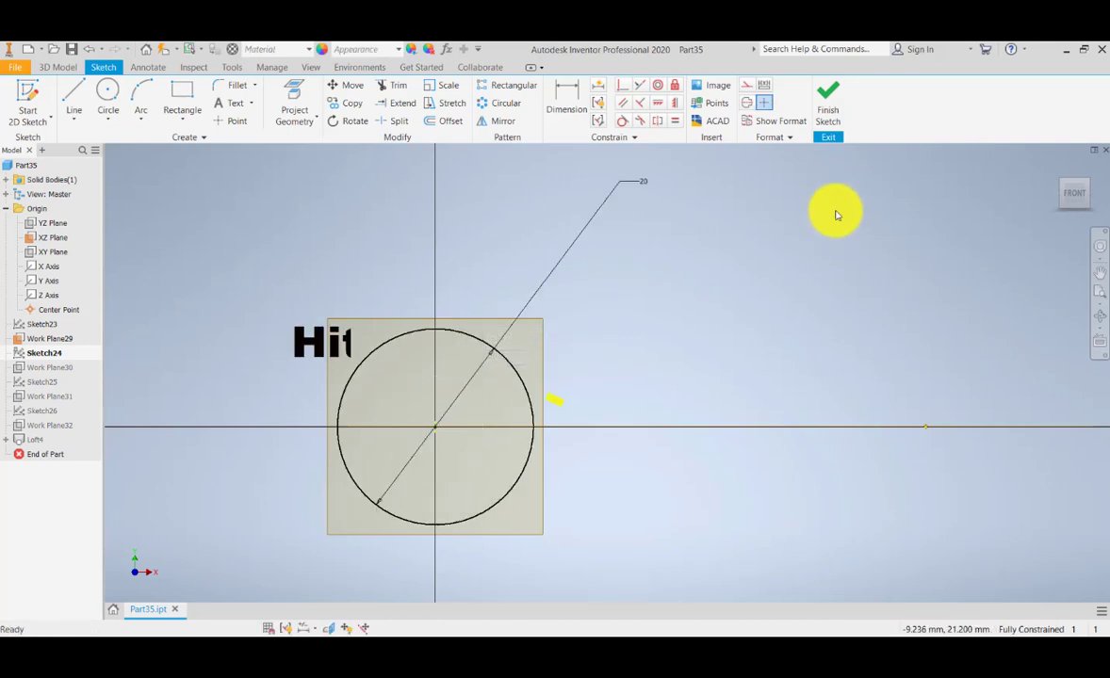
{"action": "left_click", "coordinate": [826, 111]}
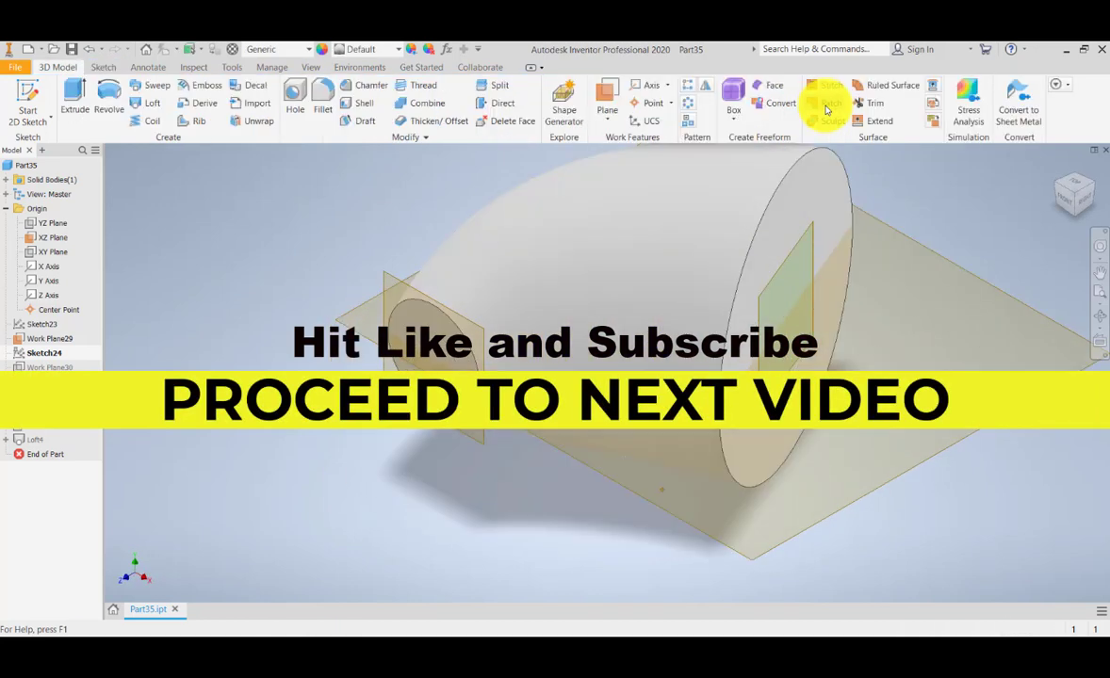
{"action": "scroll", "coordinate": [684, 306], "scroll_direction": "up", "scroll_amount": 6}
{"action": "scroll", "coordinate": [676, 321], "scroll_direction": "down", "scroll_amount": 5}
{"action": "middle_click_drag", "start_coordinate": [675, 322], "coordinate": [526, 351]}
{"action": "scroll", "coordinate": [532, 320], "scroll_direction": "up", "scroll_amount": 3}
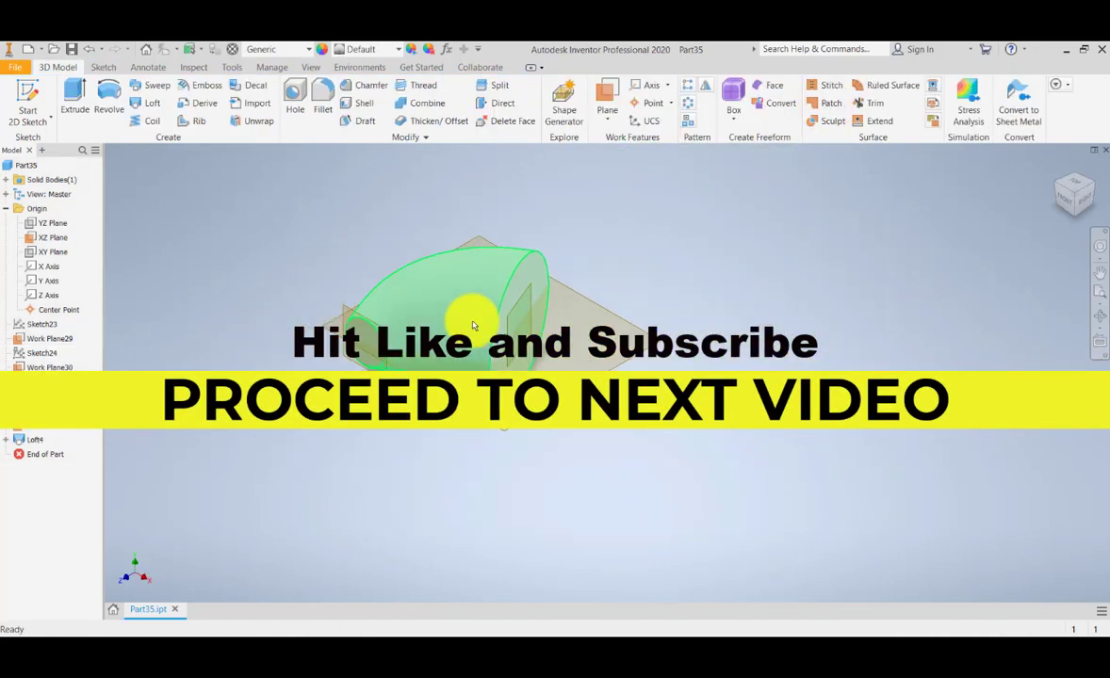
{"action": "scroll", "coordinate": [528, 313], "scroll_direction": "down", "scroll_amount": 2}
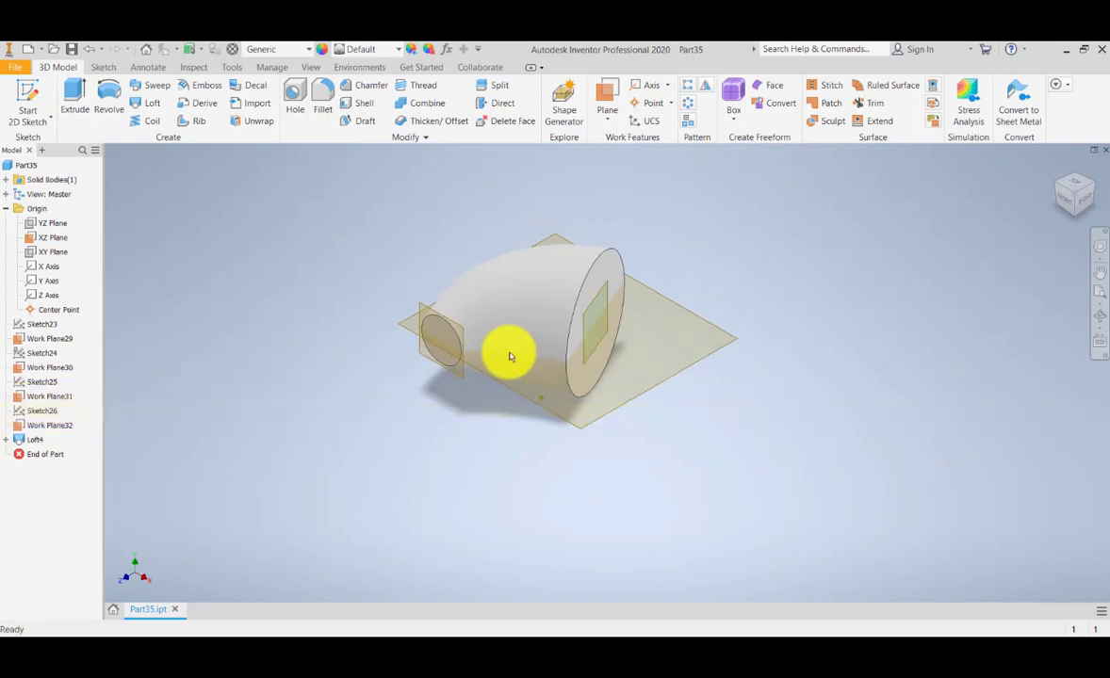